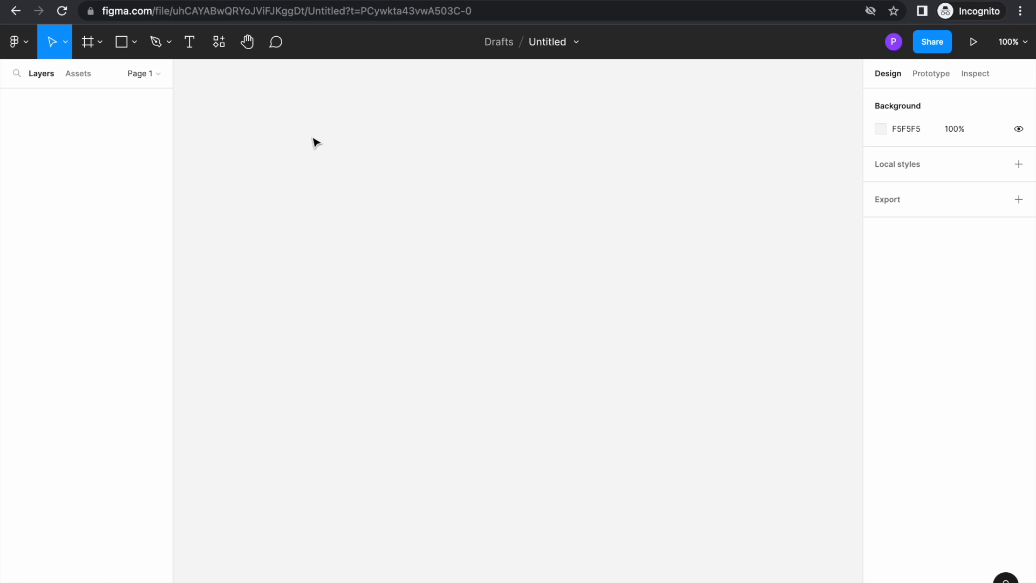
key(f)
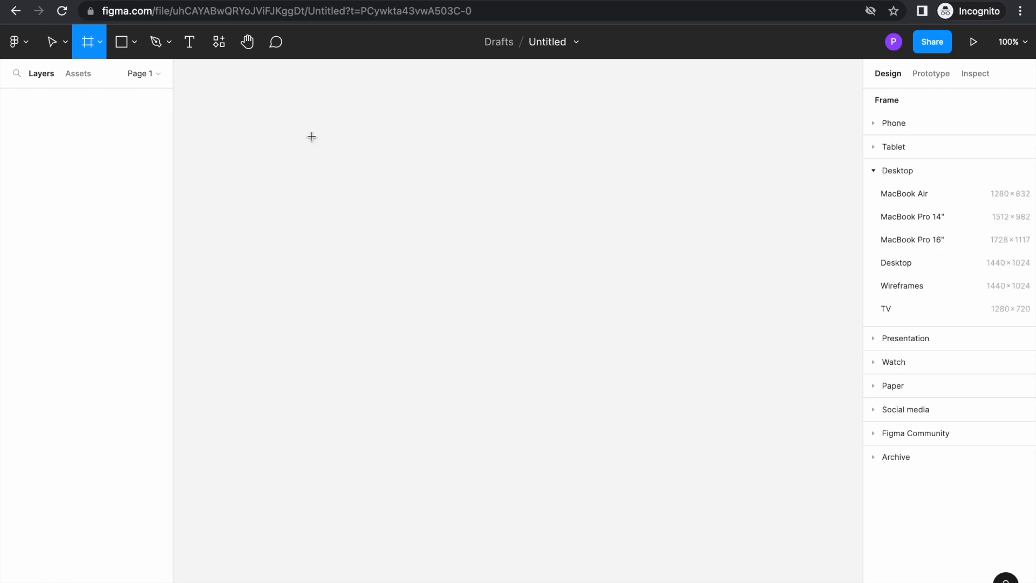
click(892, 123)
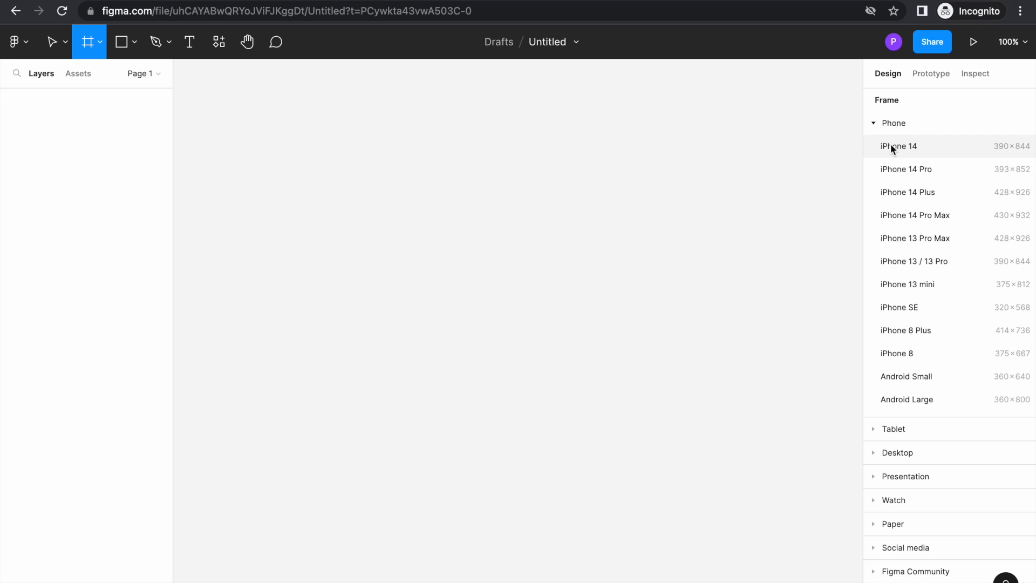
click(891, 143)
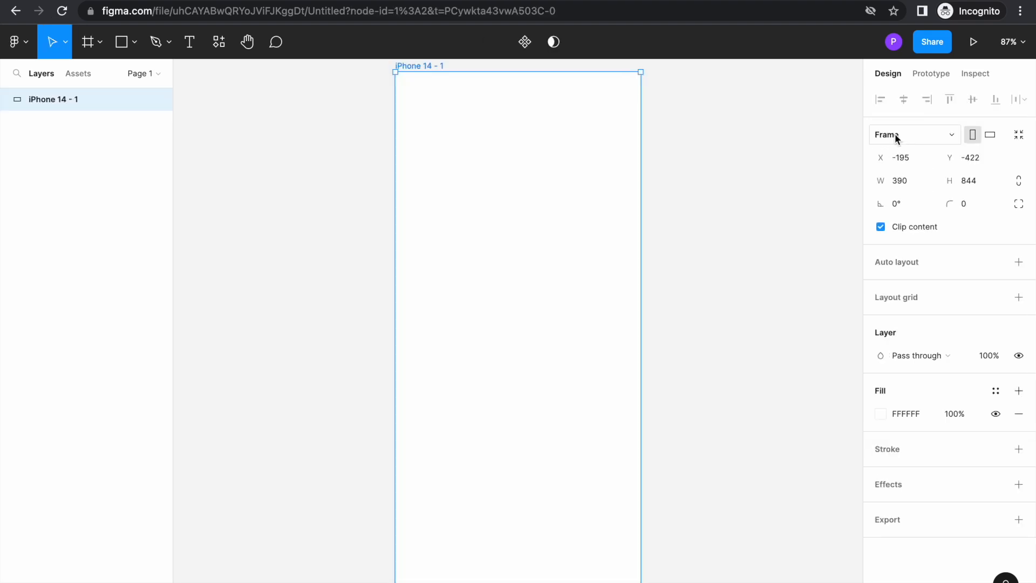
key(Delete)
Step: Create a 320 × 568 phone frame from the iPhone SE preset
key(f)
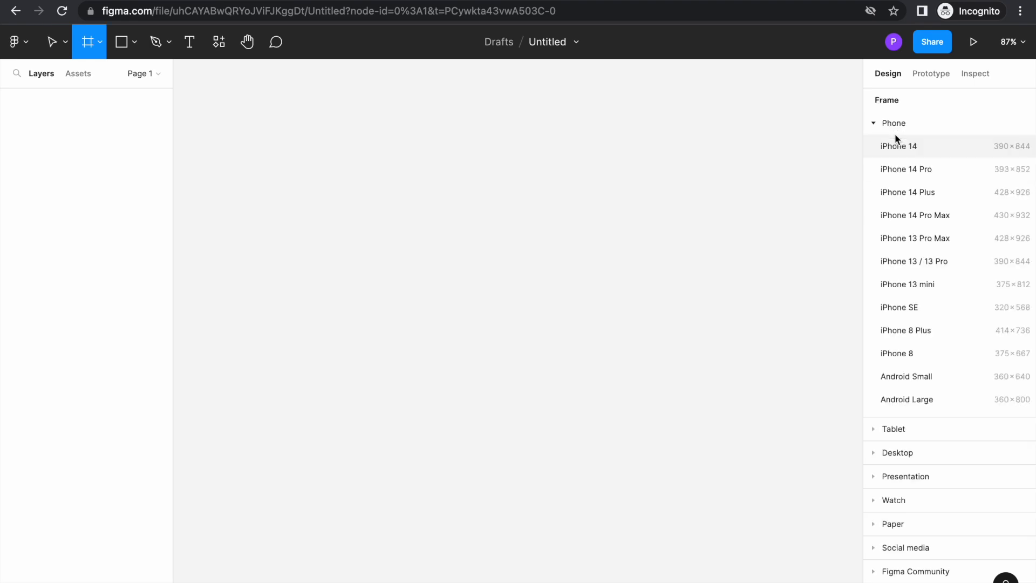
click(924, 307)
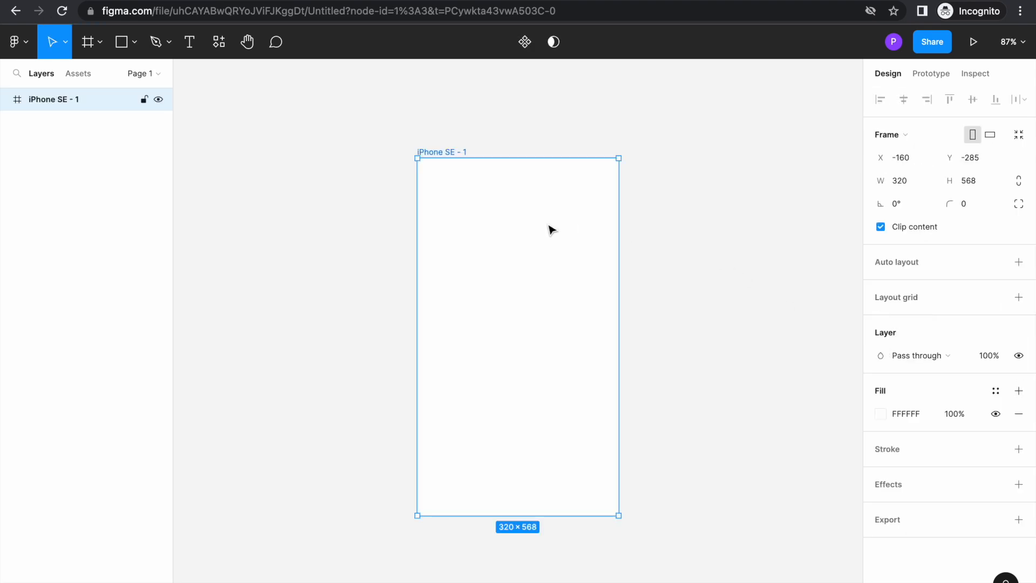
scroll(551, 231, up, 3)
scroll(552, 230, down, 1)
scroll(551, 231, down, 1)
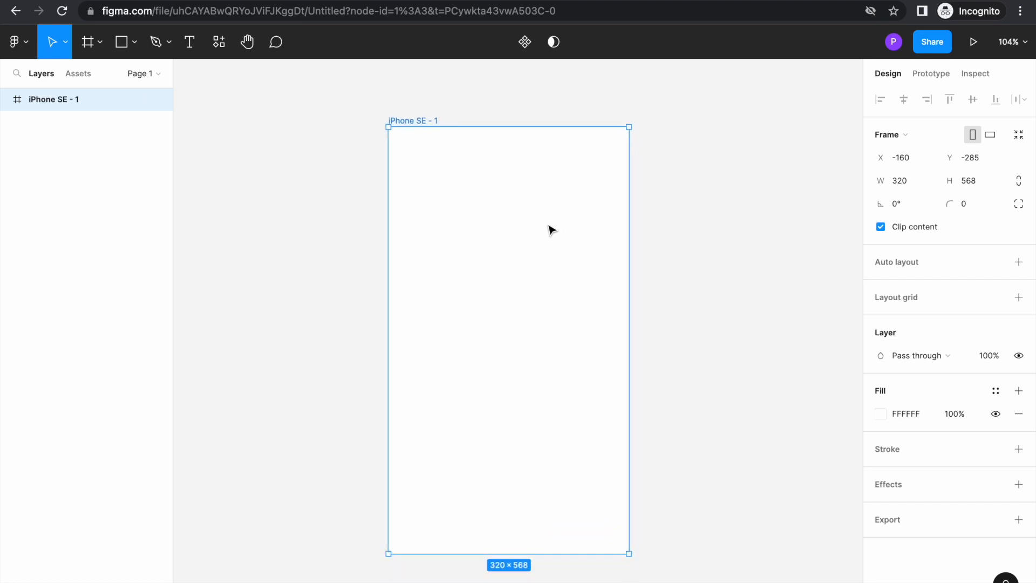
scroll(552, 230, up, 1)
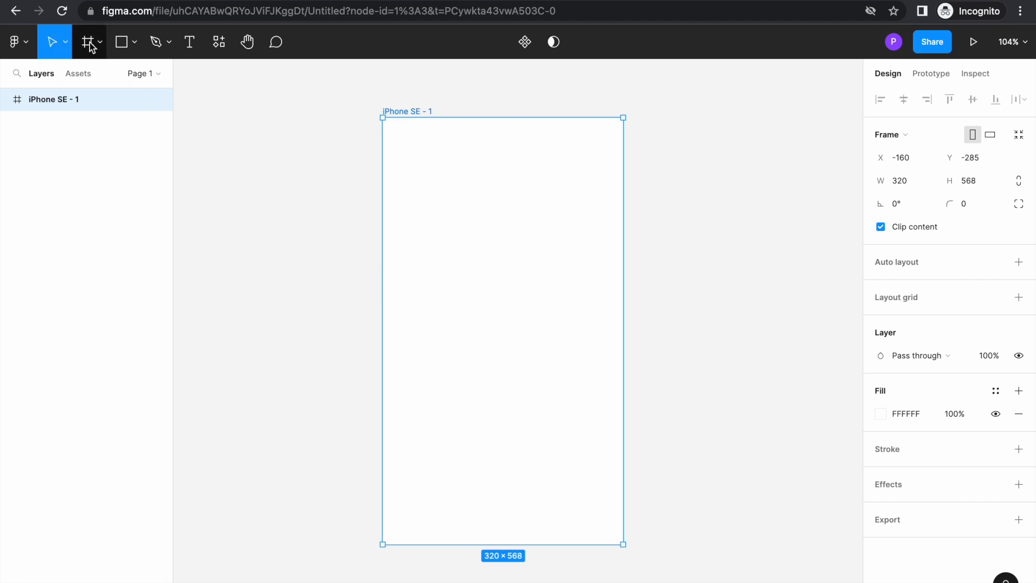
click(134, 43)
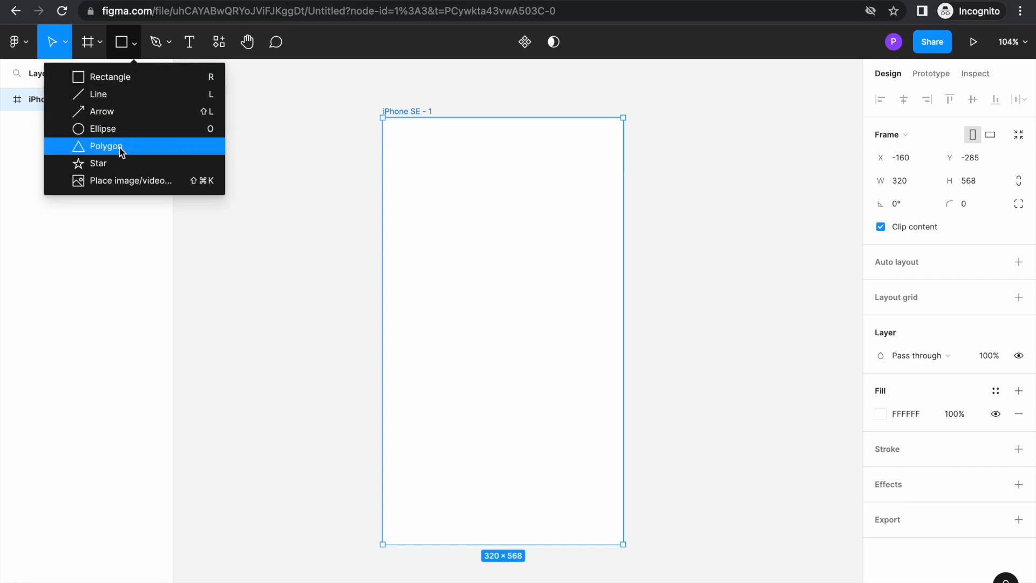
click(168, 47)
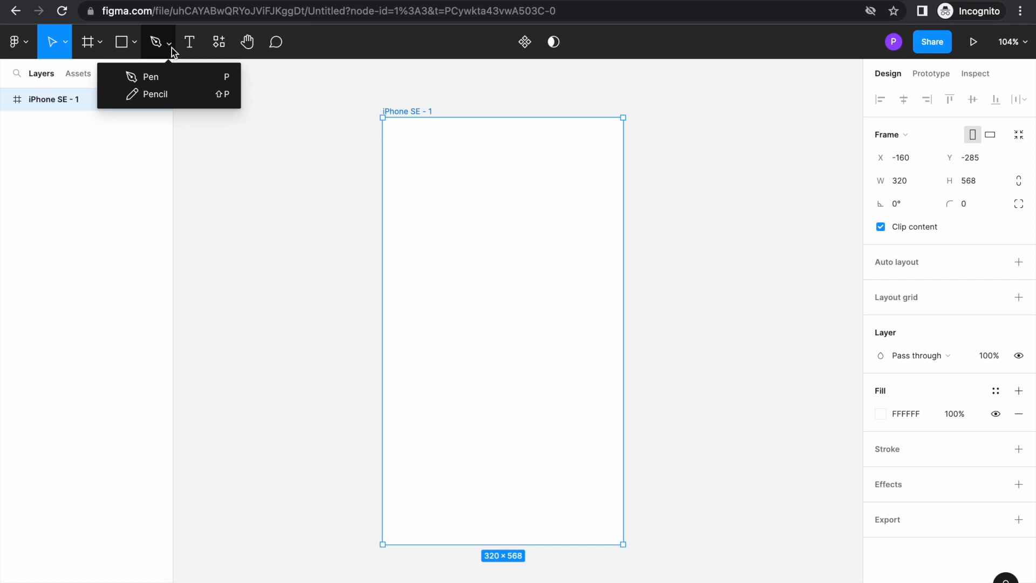
Step: Add the text "Reminder" in the upper part of the iPhone SE frame
click(189, 43)
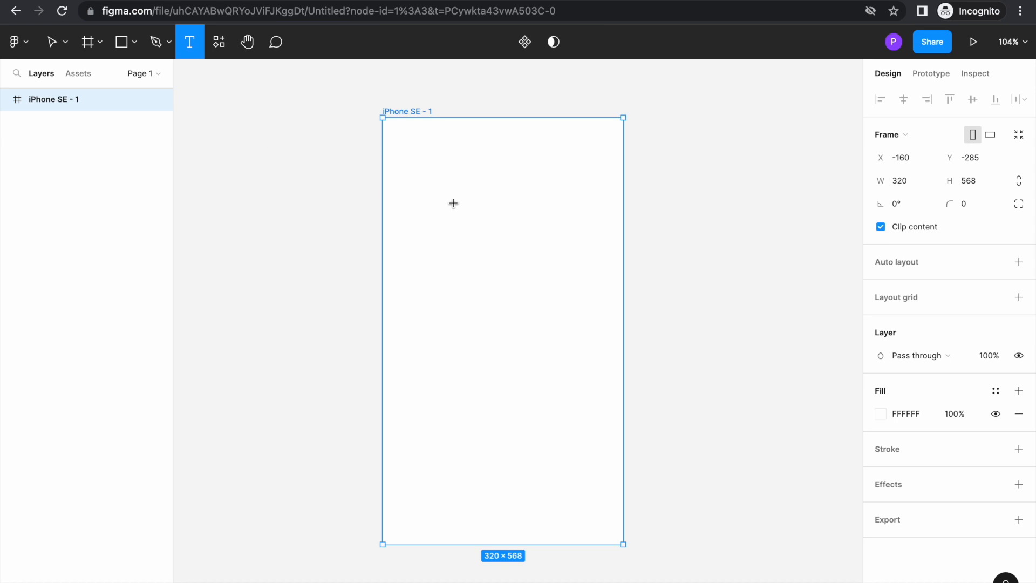
click(448, 203)
text(Reminder)
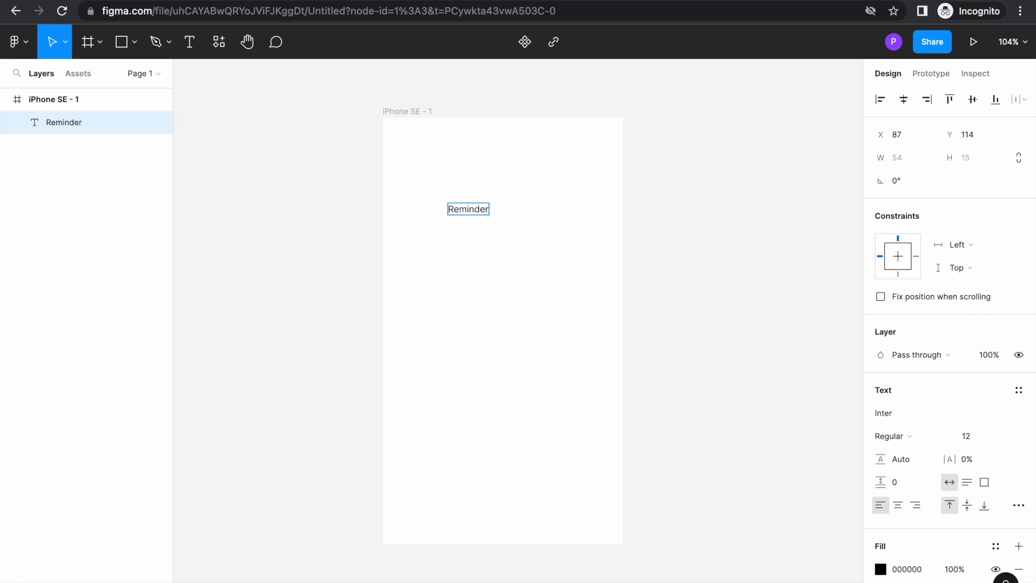
Step: Set the whole "Reminder" text to the Black weight and font size 24
key(ctrl+a)
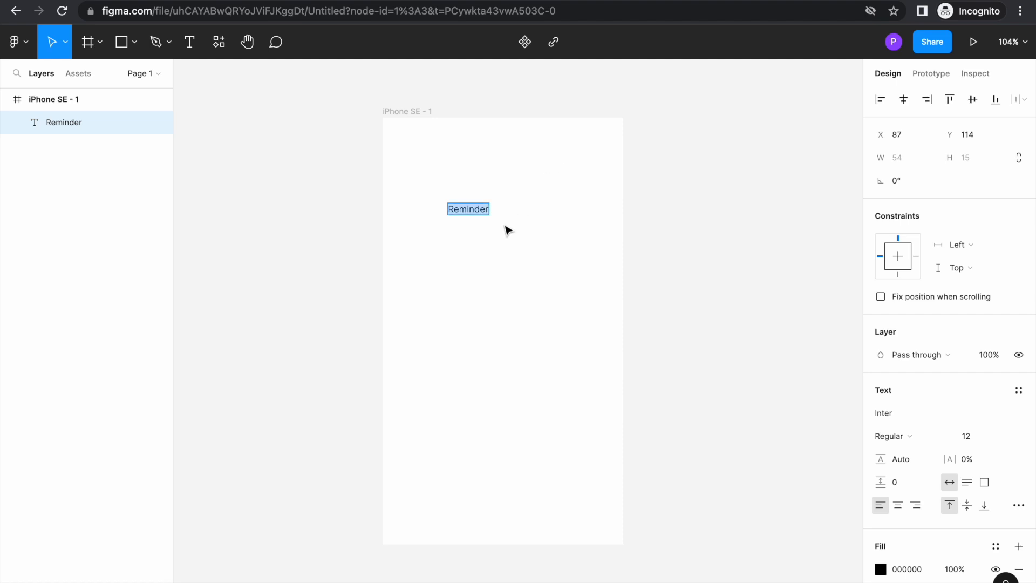
scroll(941, 435, down, 3)
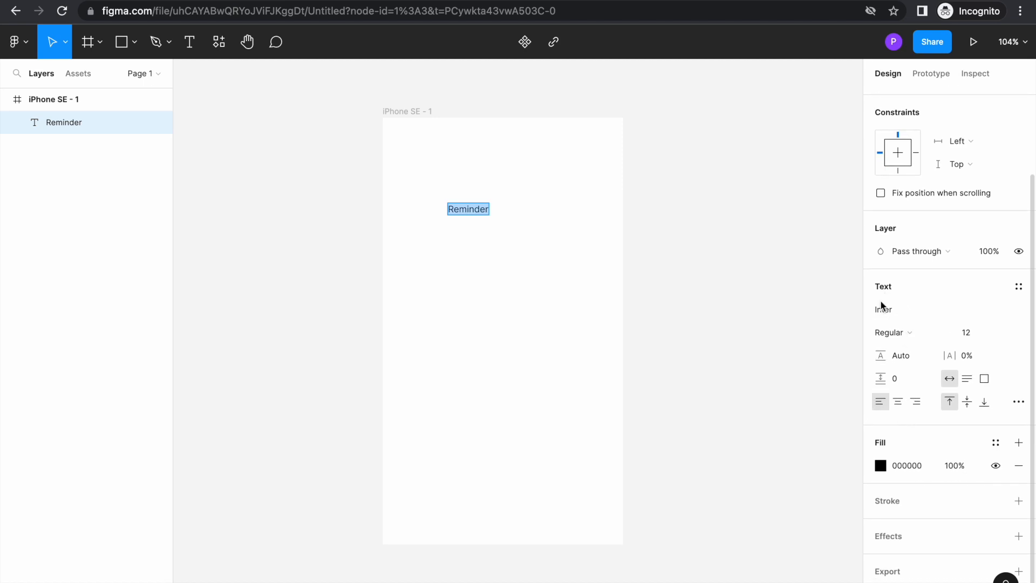
click(952, 330)
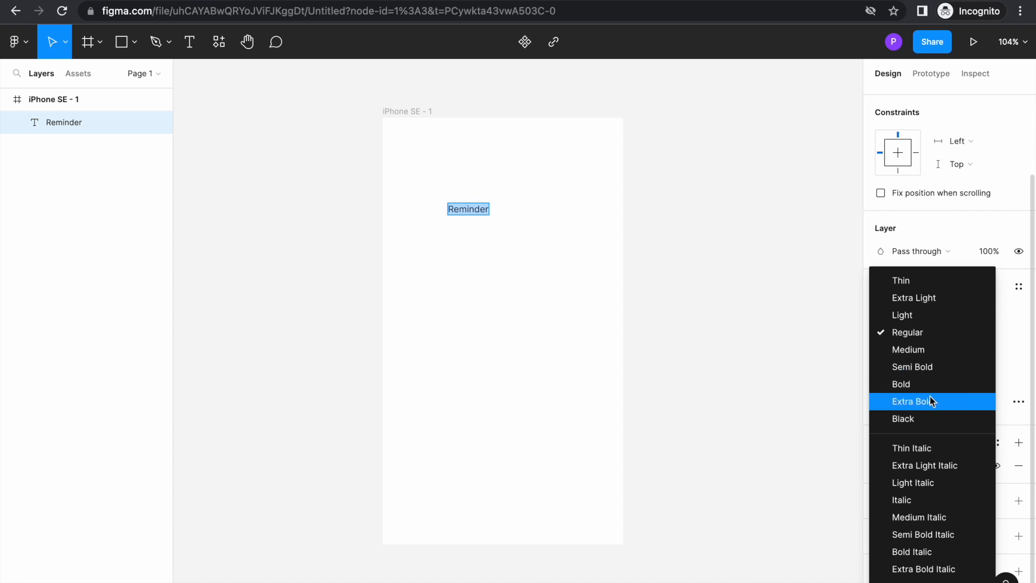
click(928, 414)
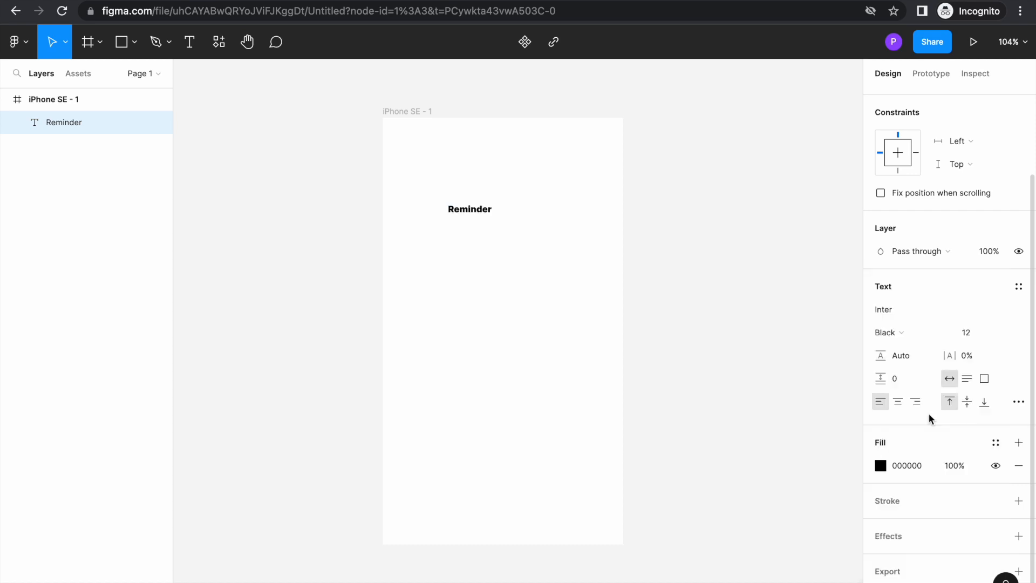
click(998, 332)
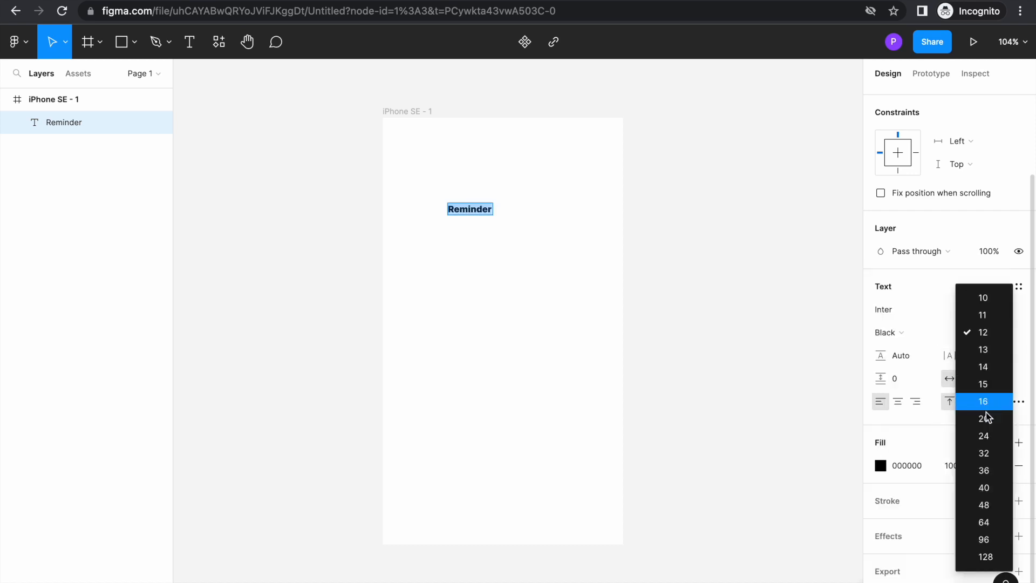
click(984, 431)
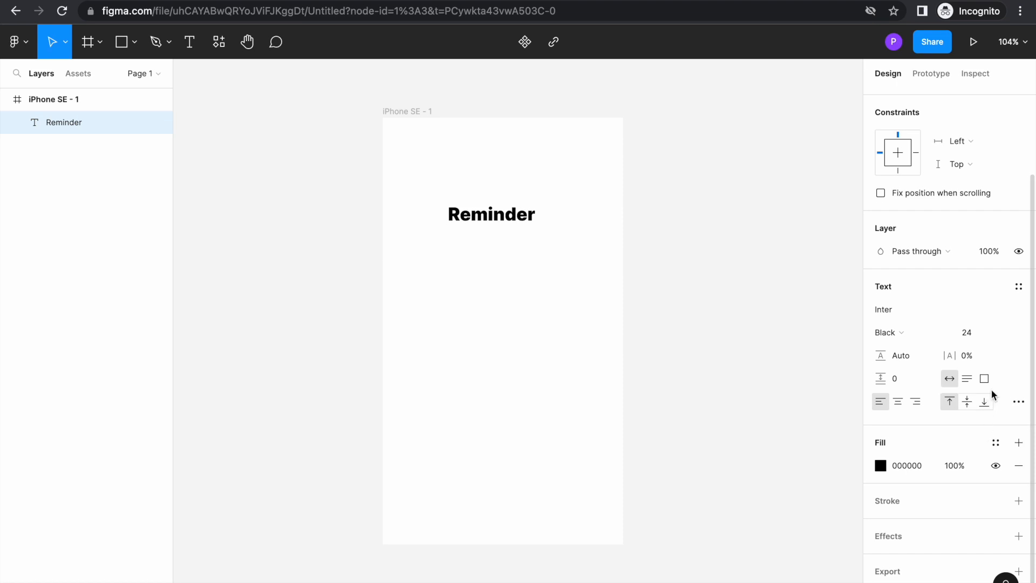
Step: Try font sizes 36 and 32 on the "Reminder" text and return it to 24
click(998, 333)
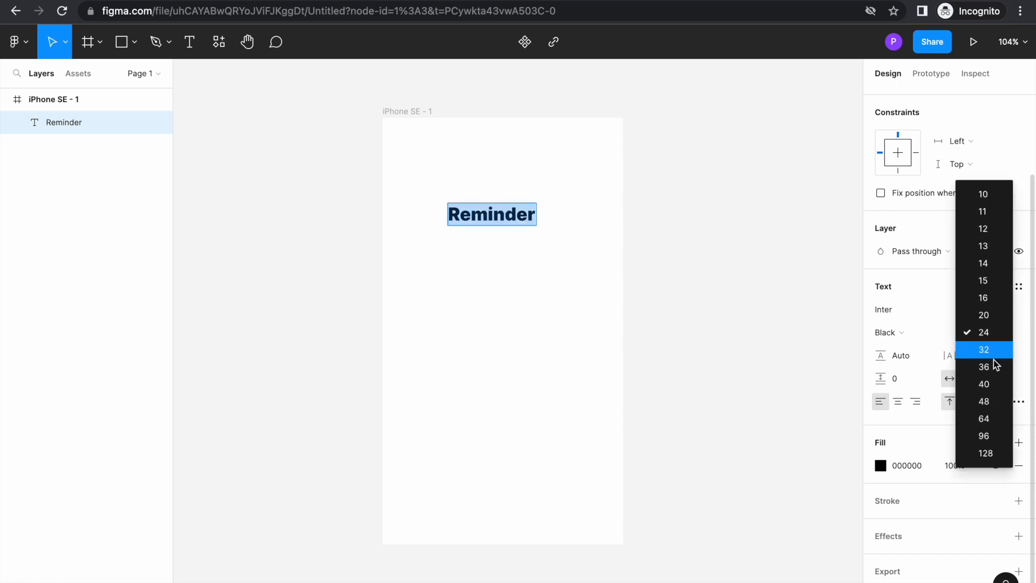
click(989, 365)
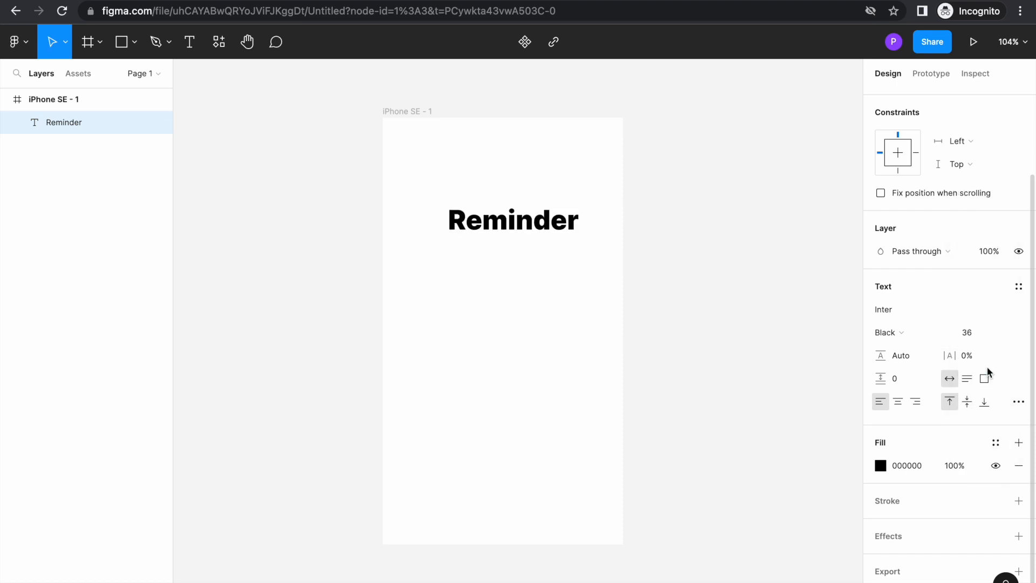
click(999, 335)
click(996, 315)
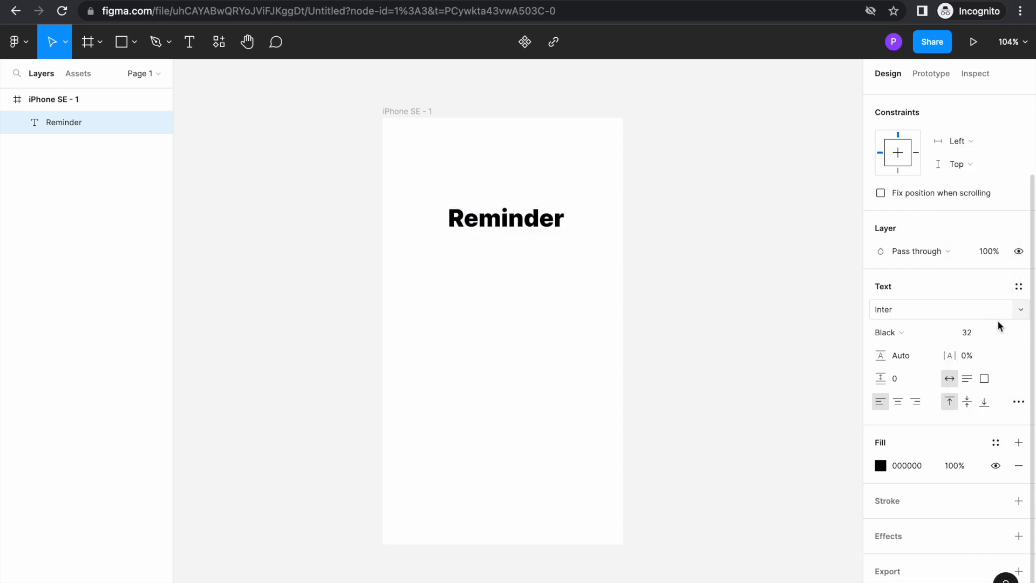
click(1001, 331)
click(998, 314)
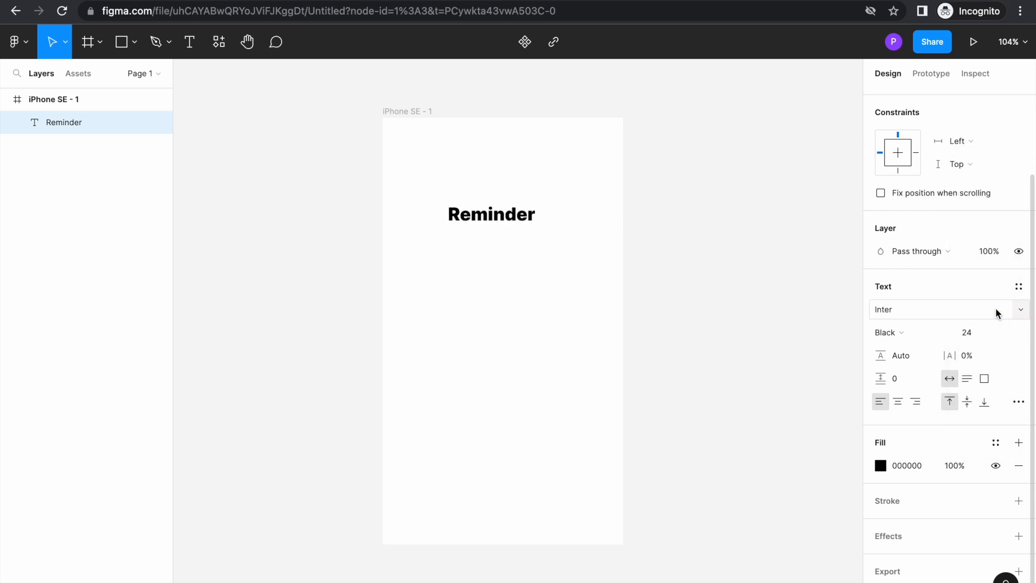
Step: Move the "Reminder" heading slightly lower and center it horizontally in the frame, leaving it deselected
click(527, 277)
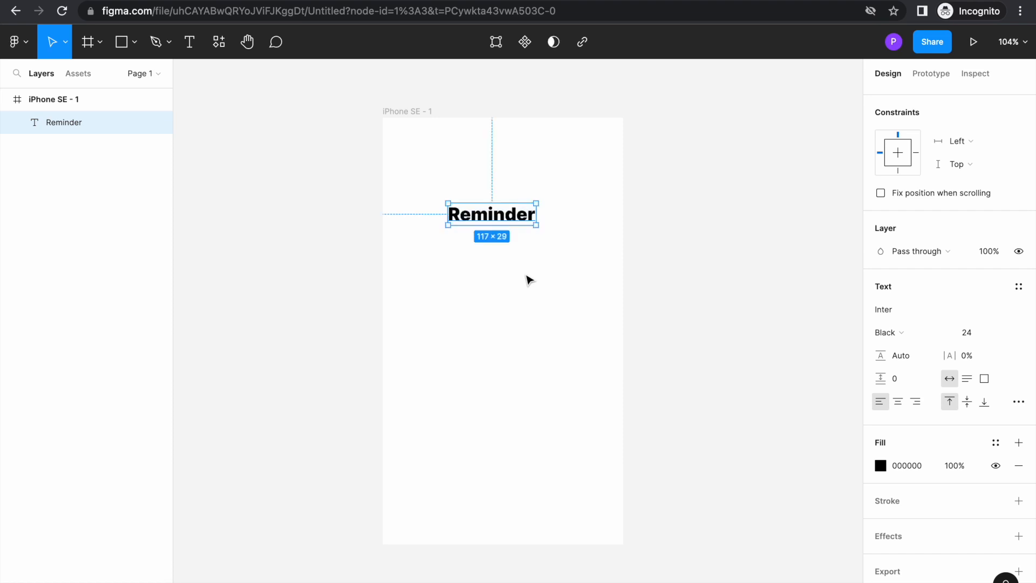
drag(505, 218, 514, 233)
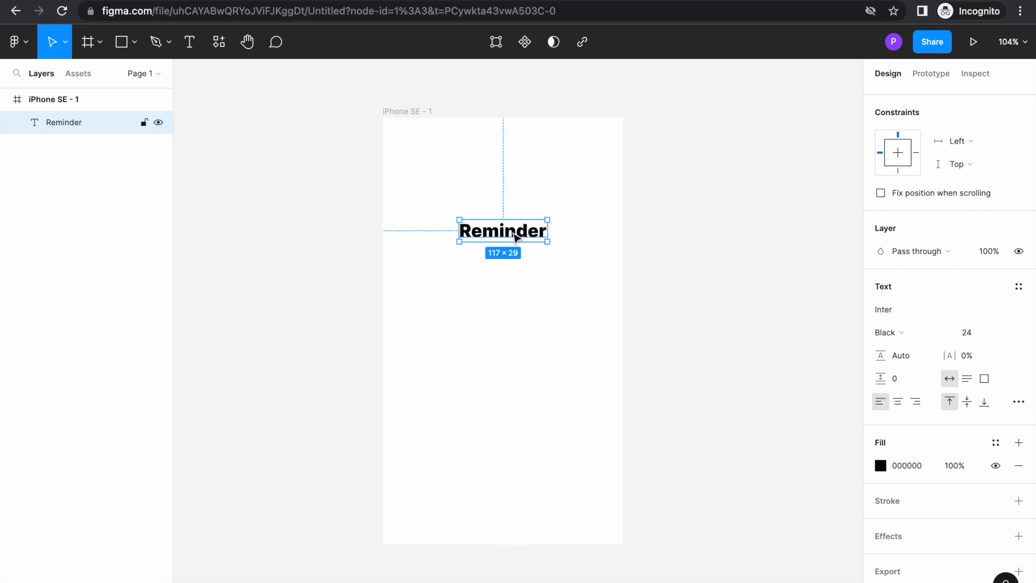
click(444, 178)
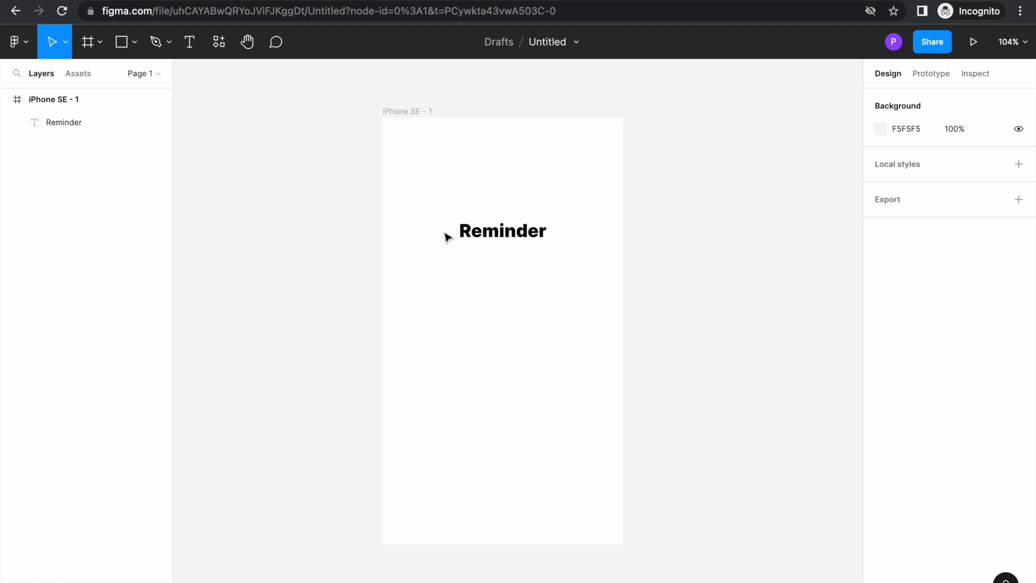
Step: Add a second text reading "1 overdue reminder" below the "Reminder" heading
click(190, 46)
click(441, 273)
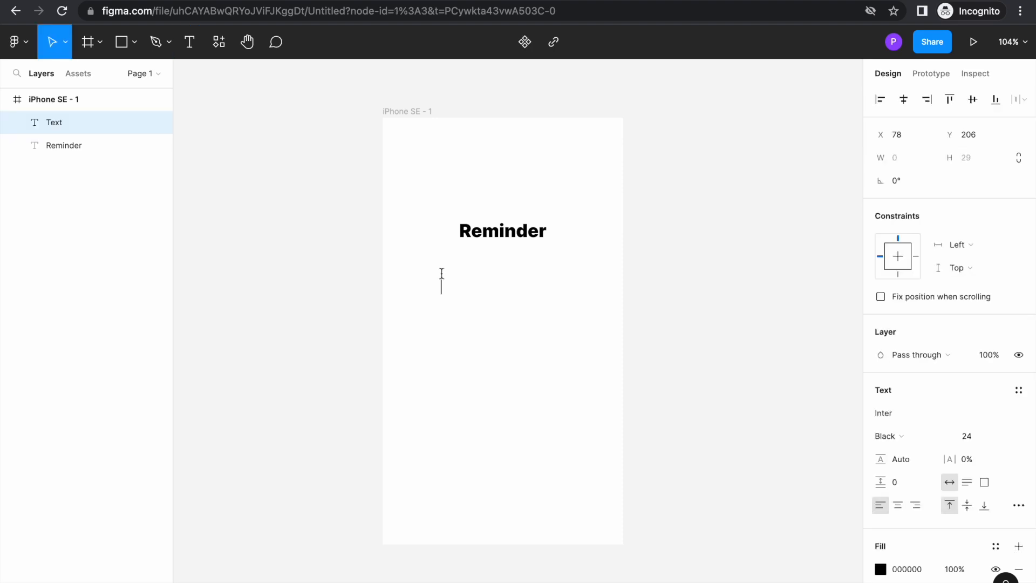
text(1 UNU)
key(BackSpace)
key(BackSpace)
key(BackSpace)
key(BackSpace)
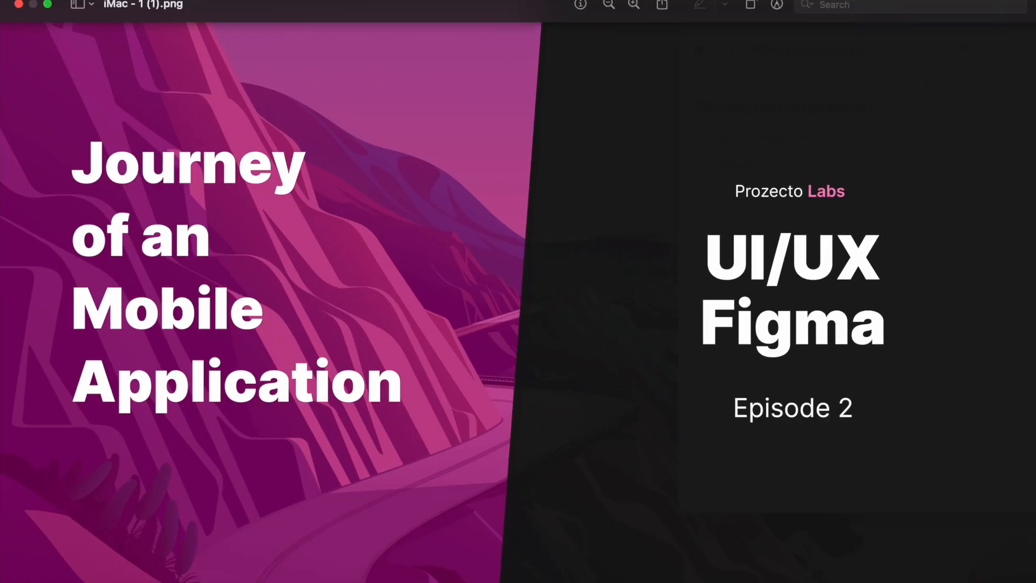
click(18, 5)
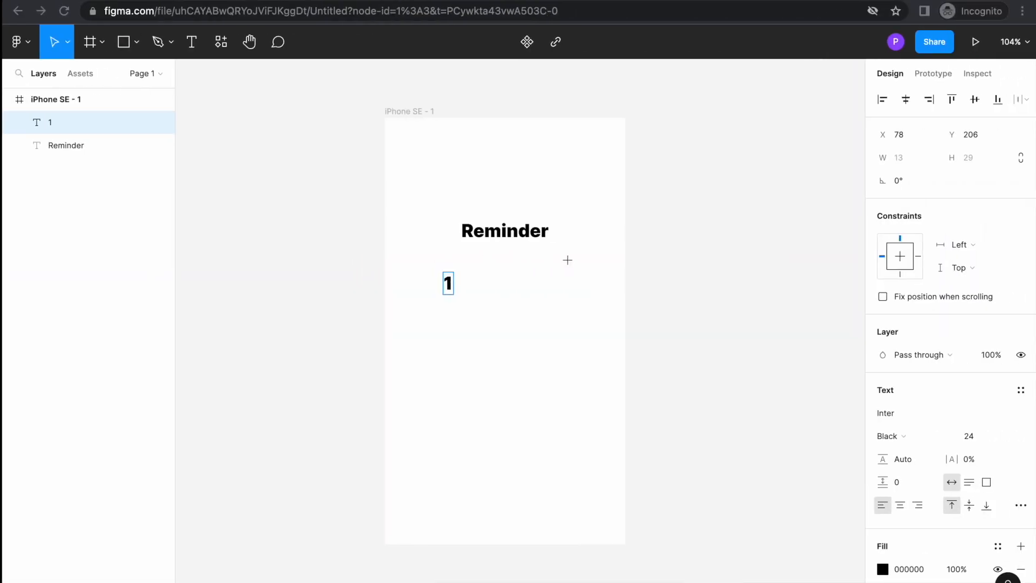
text(ov)
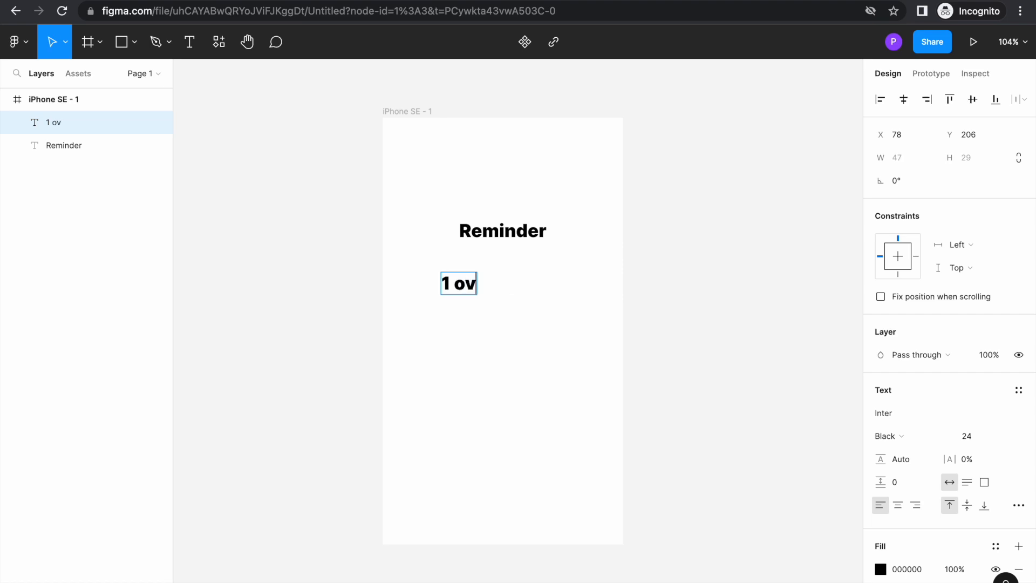
text(erdue )
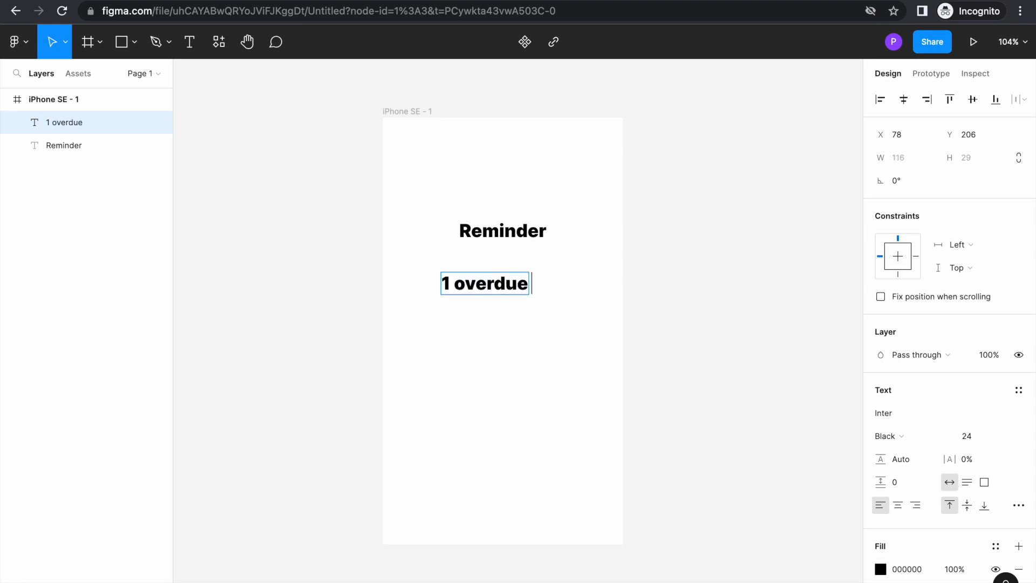
text(reminder)
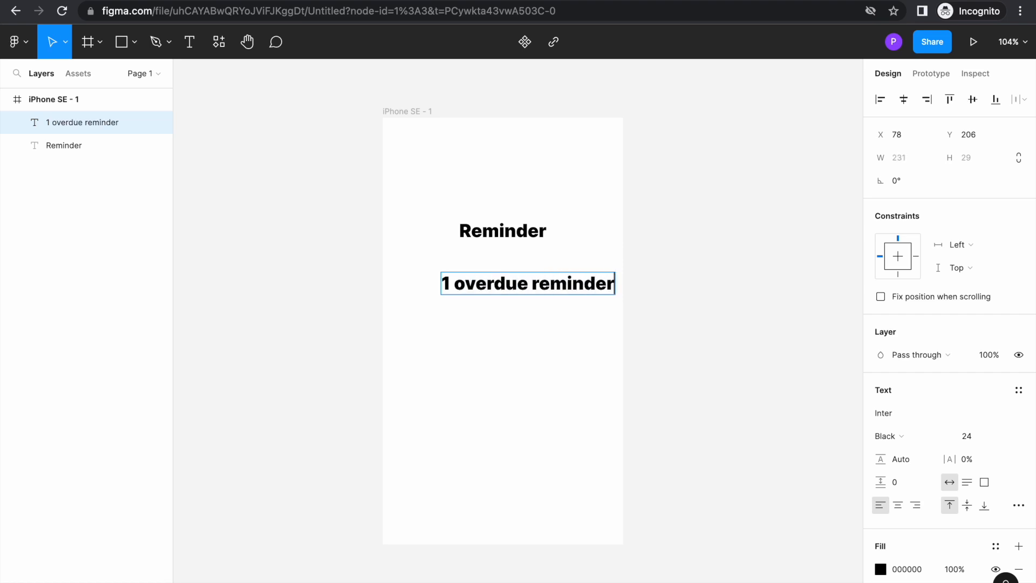
Step: Set the "1 overdue reminder" text to the Regular weight and font size 14
key(ctrl+a)
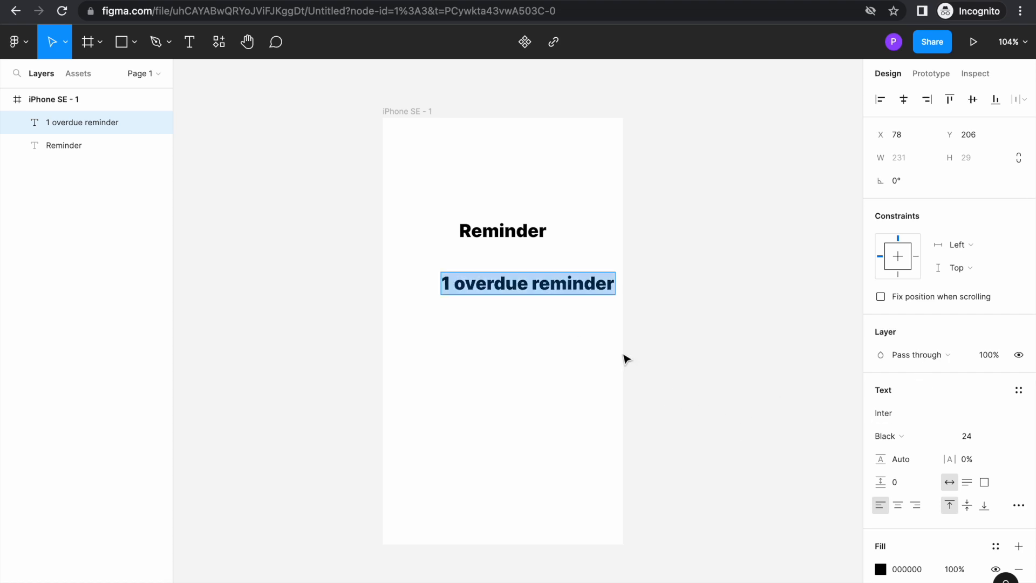
click(939, 441)
click(913, 350)
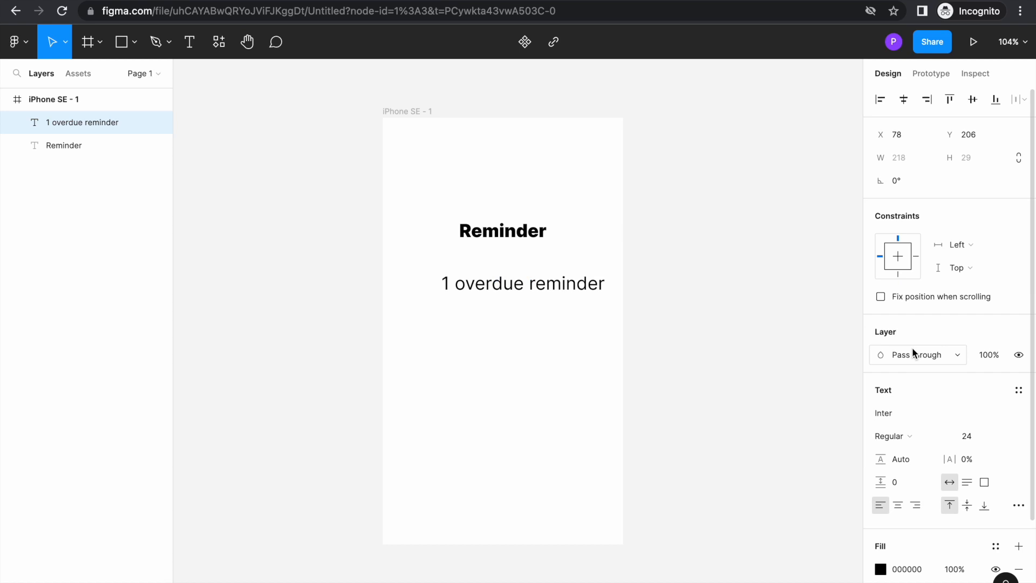
click(996, 437)
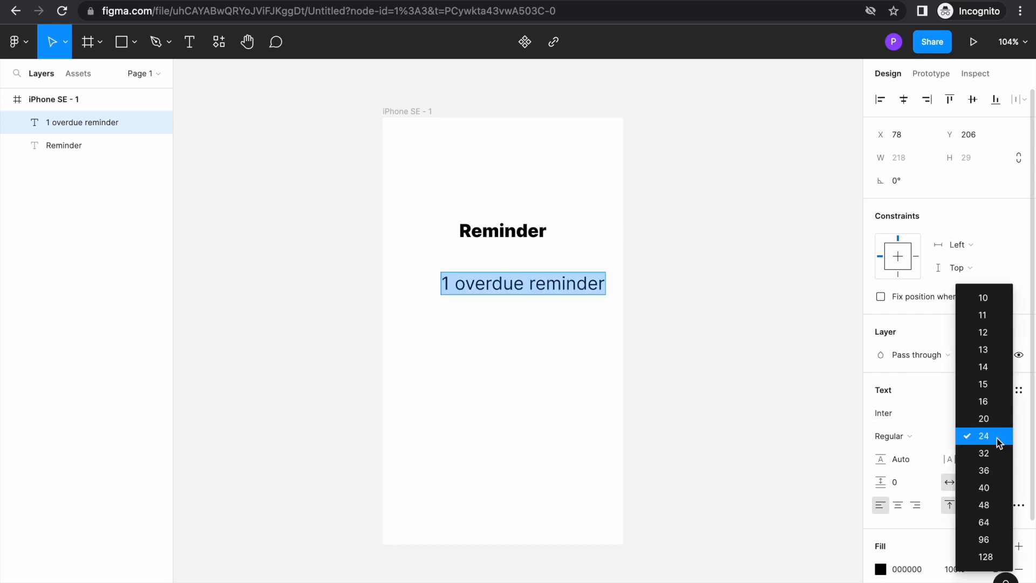
click(989, 365)
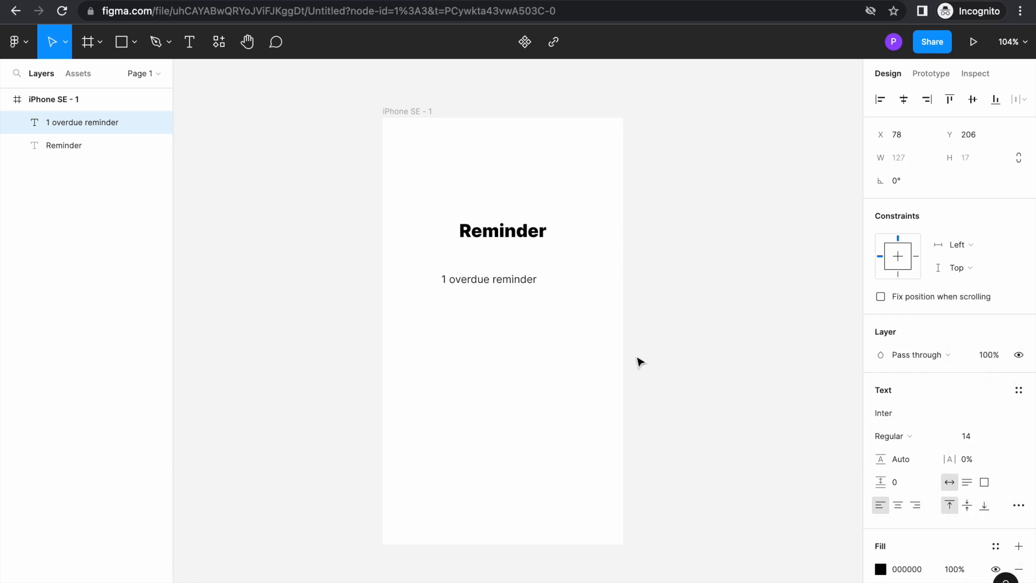
click(509, 284)
right_click(510, 285)
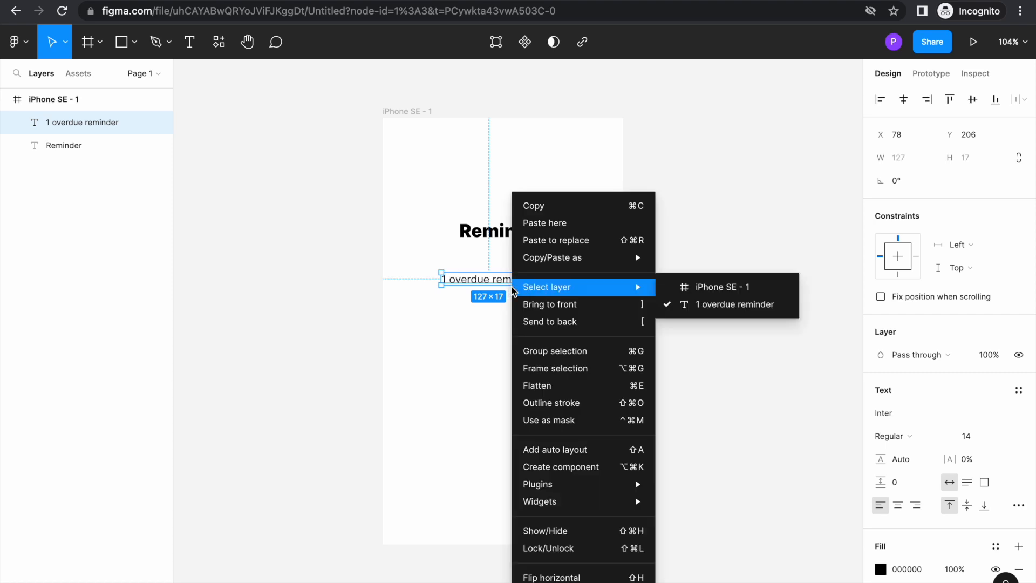
click(473, 354)
click(467, 331)
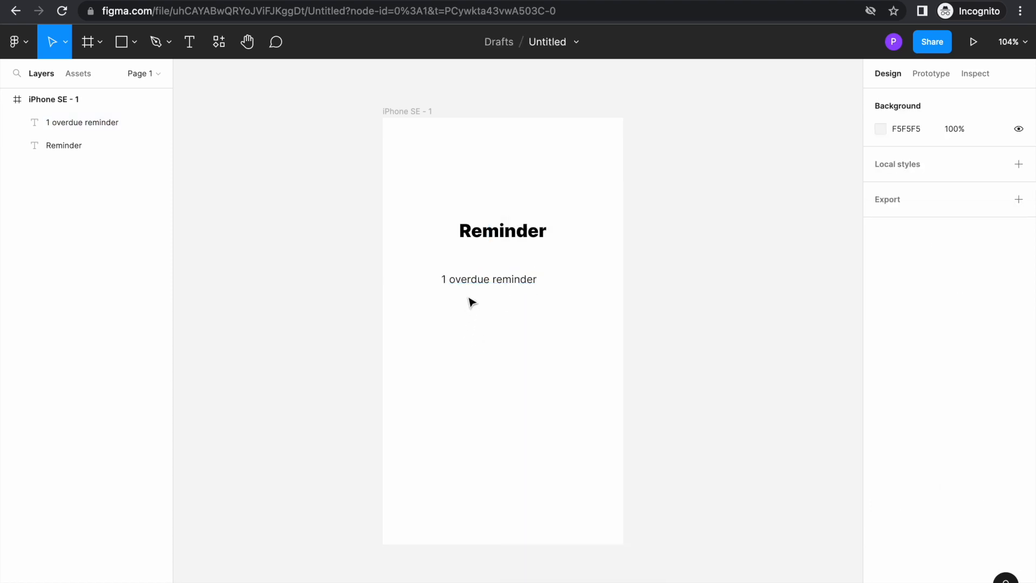
Step: Move the "1 overdue reminder" text up close beneath the "Reminder" heading and center it horizontally at font size 12
click(469, 287)
drag(470, 288, 484, 266)
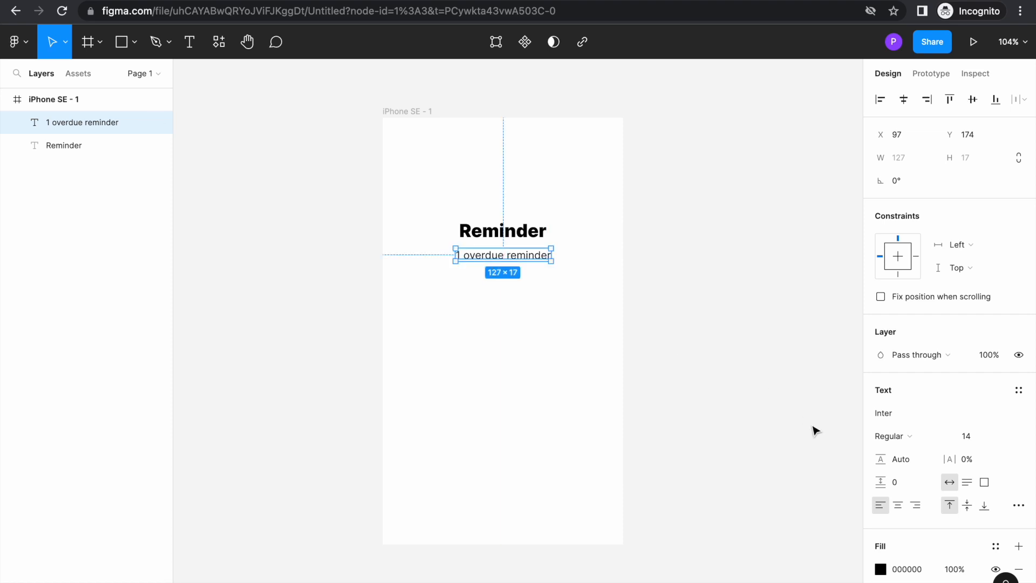
click(1004, 436)
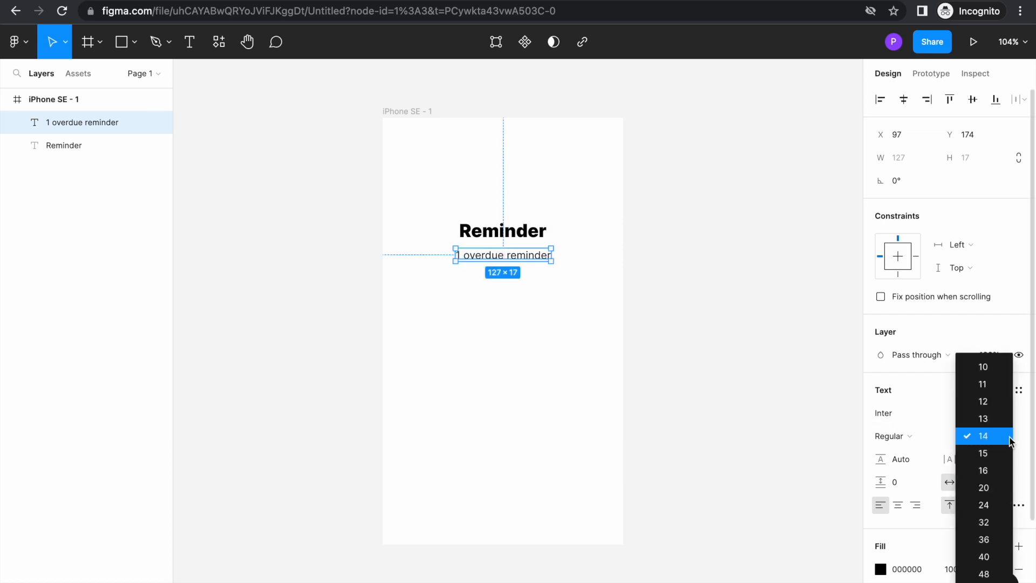
click(999, 401)
click(588, 316)
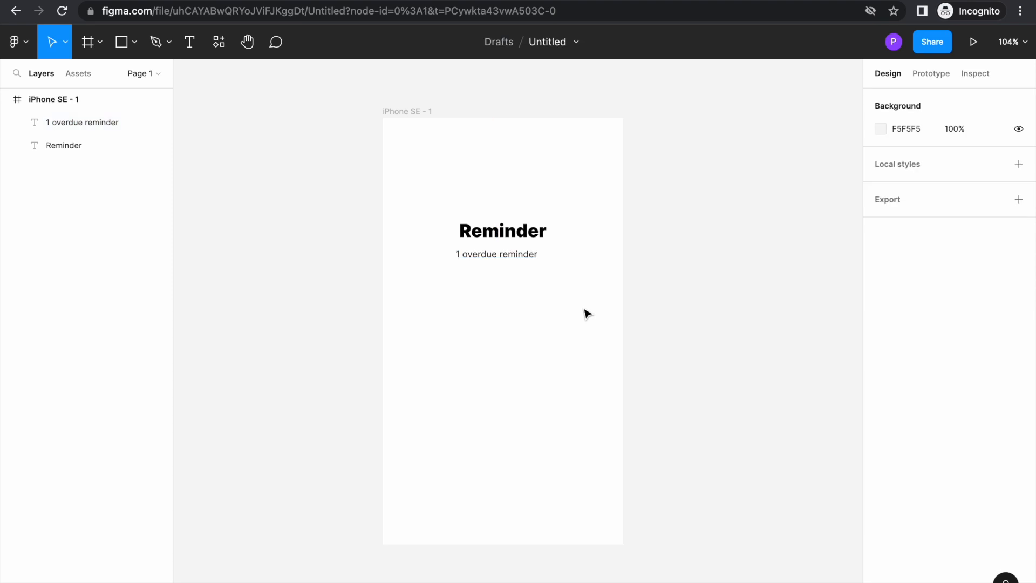
drag(516, 261, 520, 262)
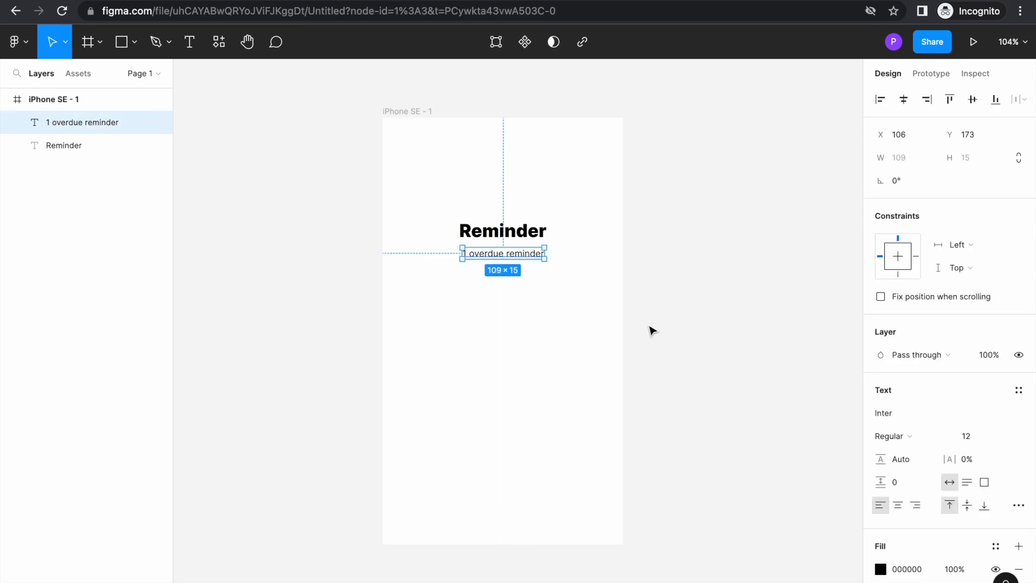
Step: Set the "1 overdue reminder" text's letter spacing to 10% and re-center it beneath the heading
scroll(882, 437, down, 3)
scroll(883, 435, down, 1)
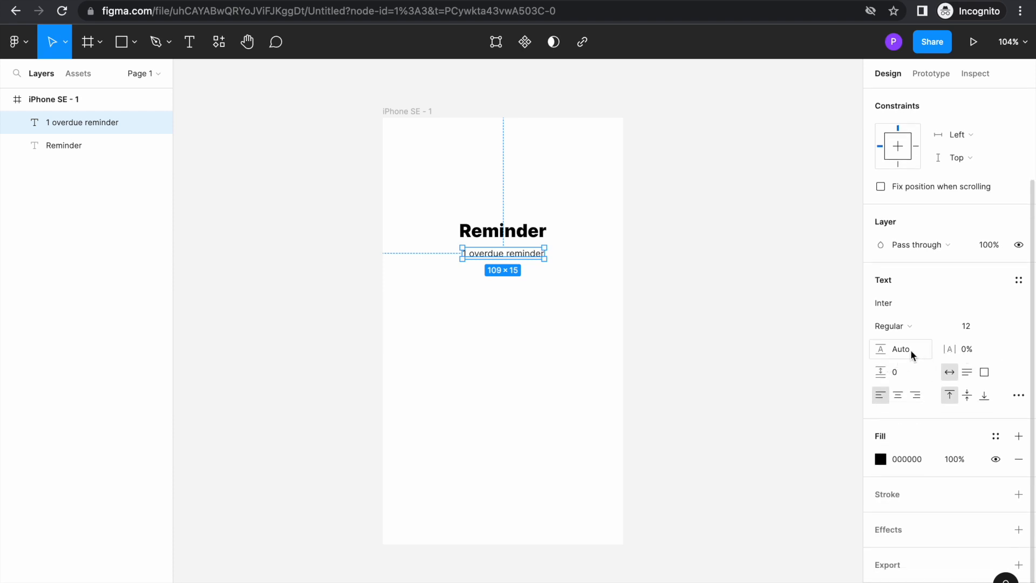
click(966, 350)
text(10)
key(Return)
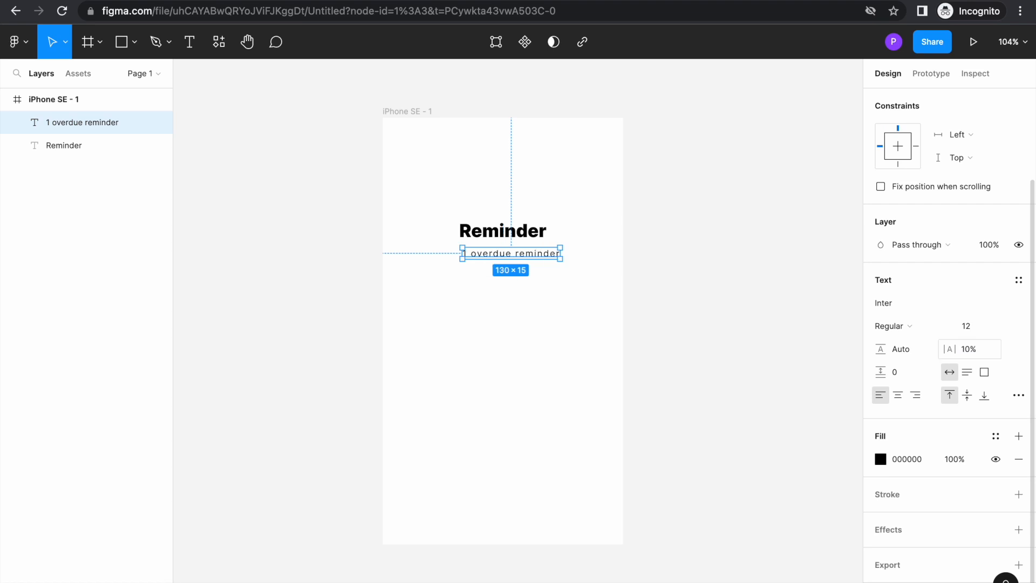
click(719, 311)
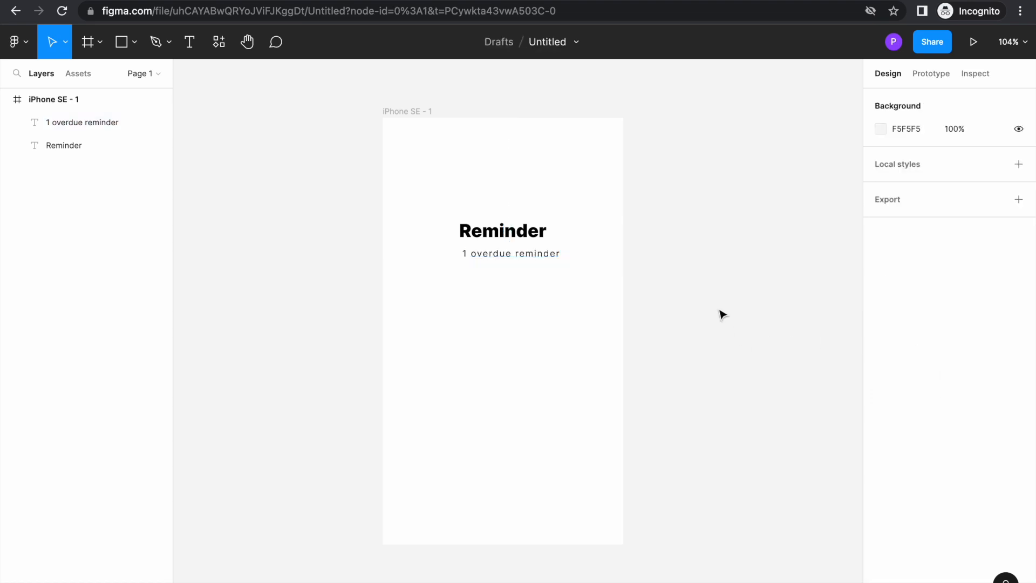
click(538, 261)
drag(538, 261, 530, 261)
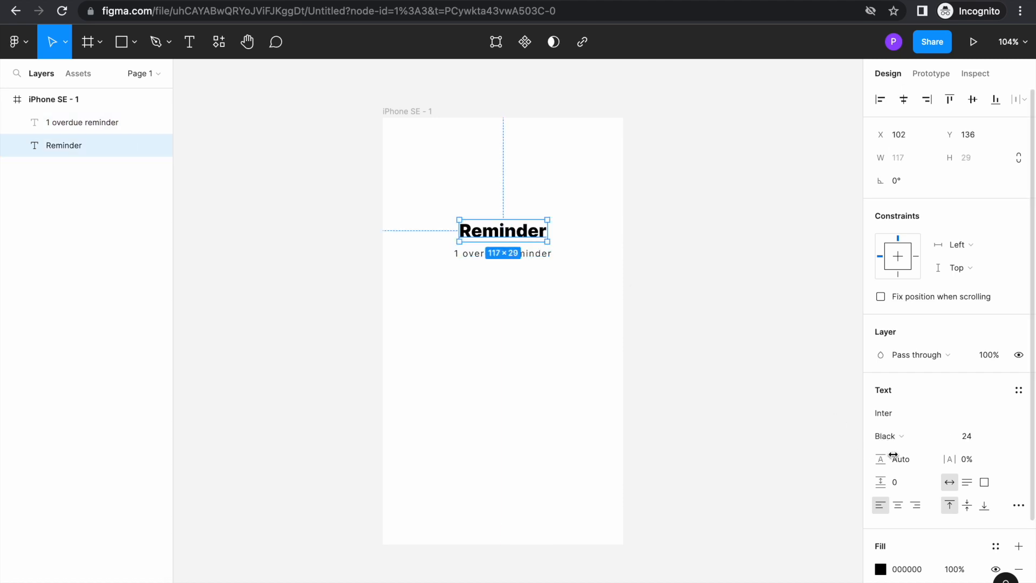
Step: Try letter spacings of 20% and 15% on the "Reminder" heading
click(974, 462)
text(20)
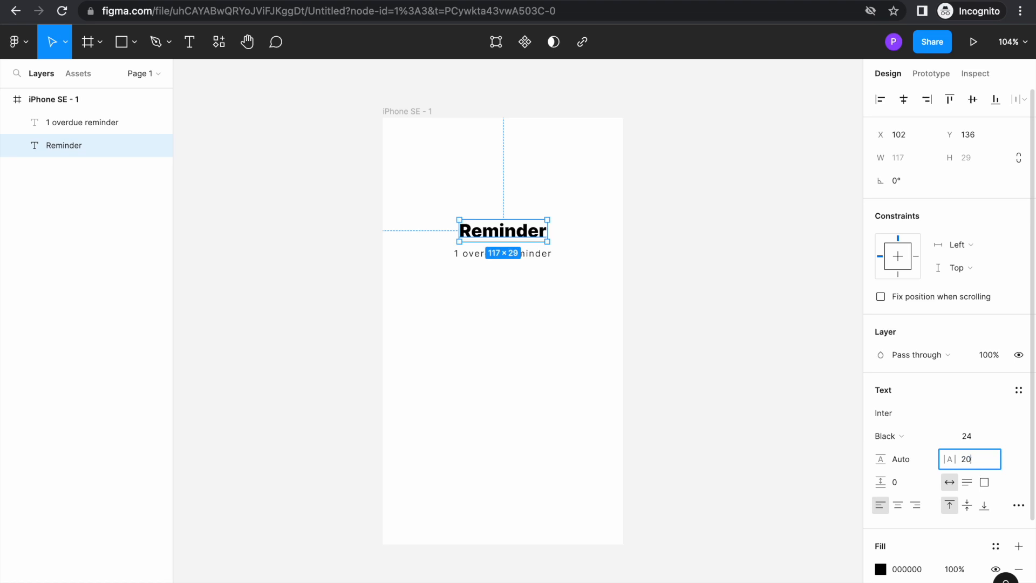
key(Return)
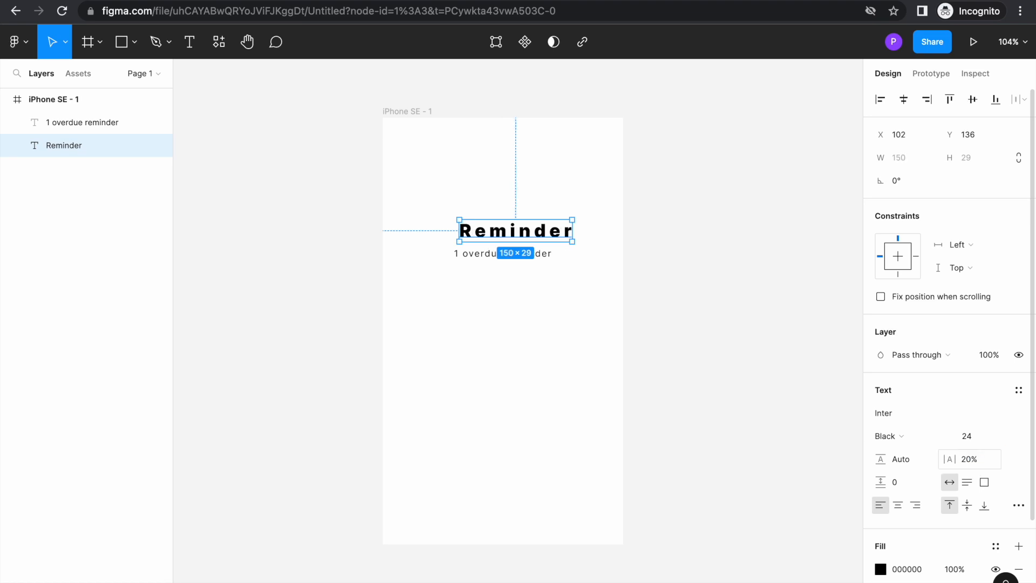
click(988, 462)
text(1)
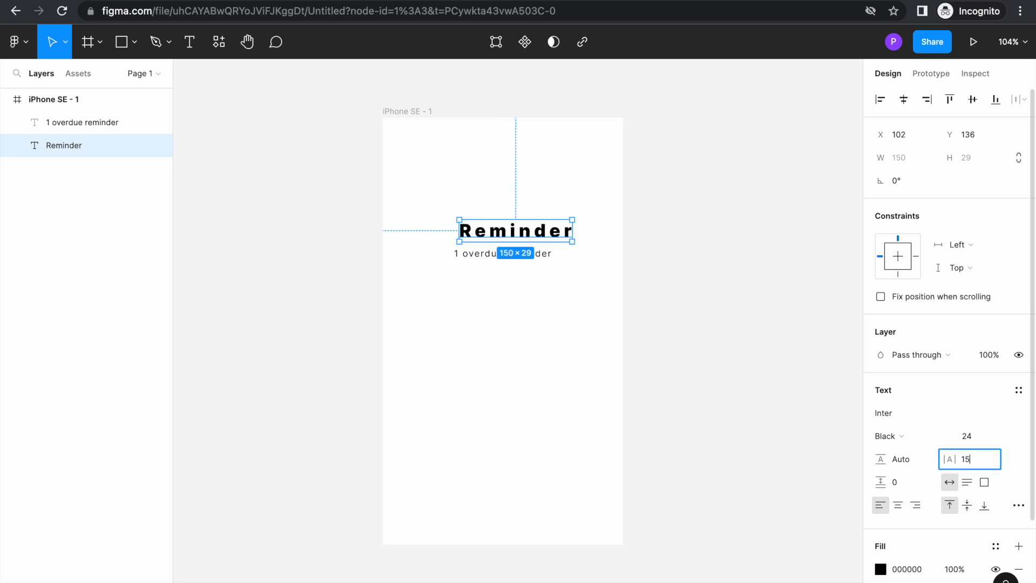
text(5)
key(Return)
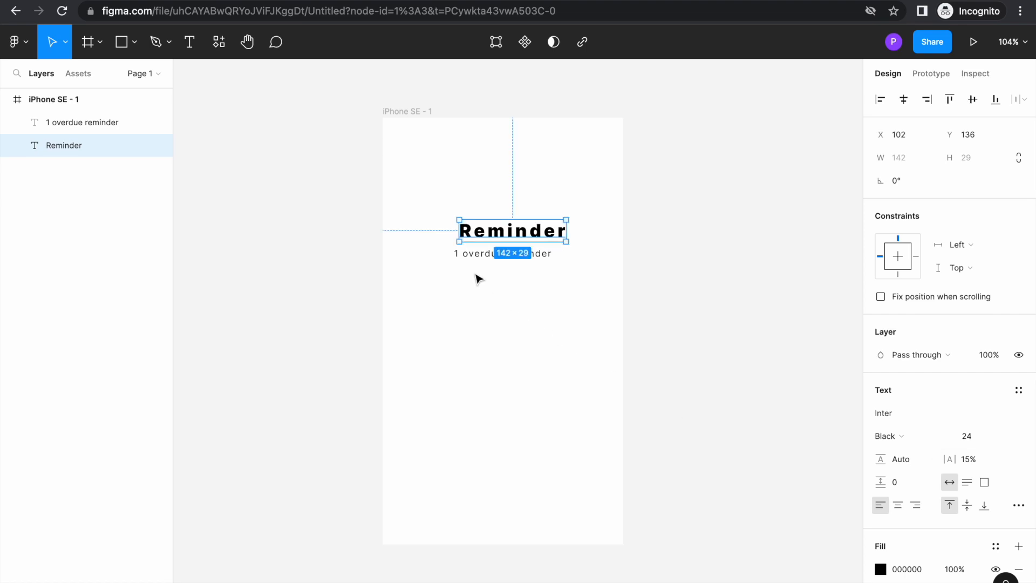
Step: Align the "Reminder" heading with the left edge of the subtitle and set its letter spacing to 10%
click(477, 270)
click(479, 238)
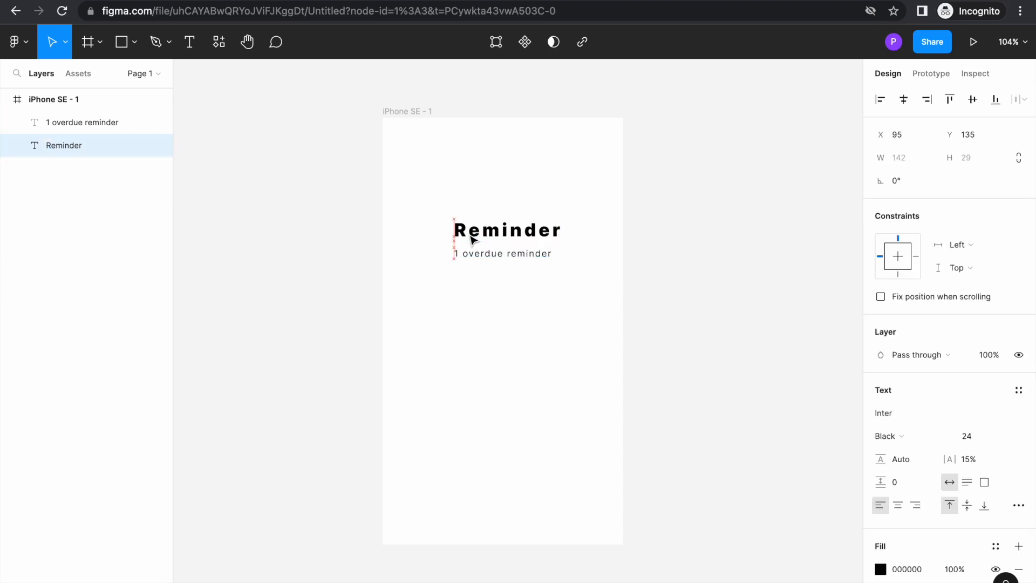
click(976, 453)
text(10)
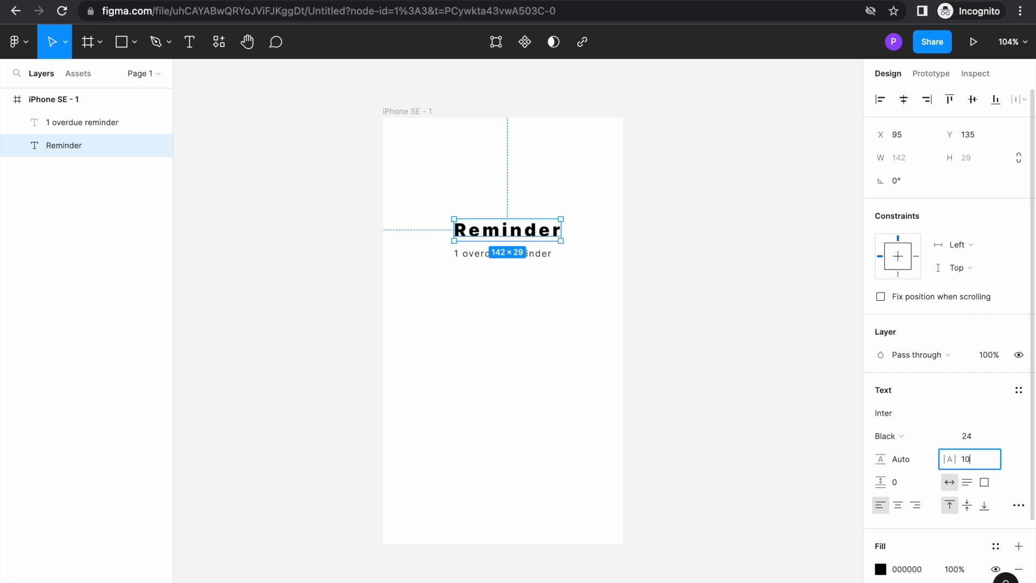
key(Return)
click(719, 338)
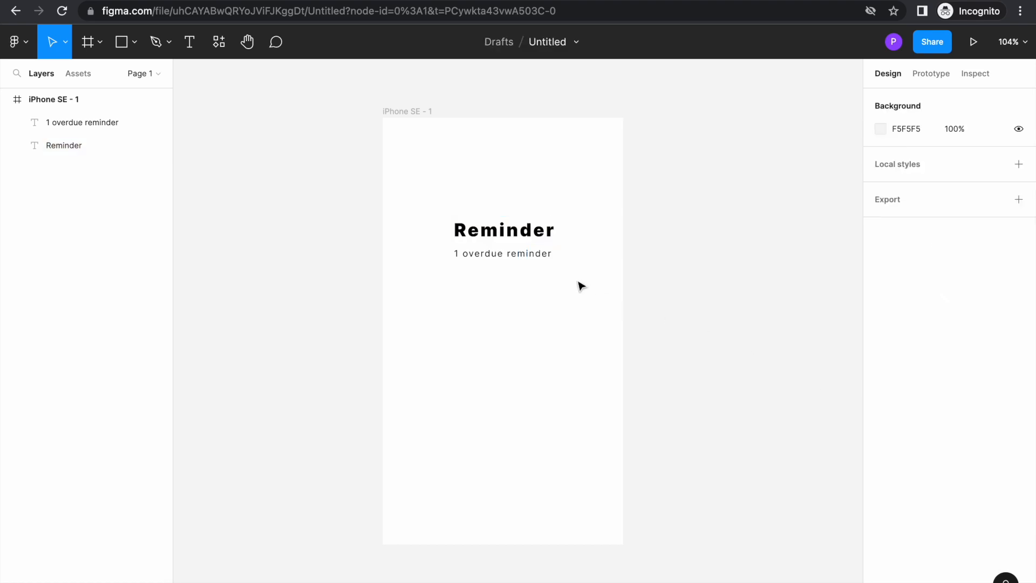
Step: Widen the "1 overdue reminder" text's letter spacing to 20% and center it under the "Reminder" heading
click(544, 259)
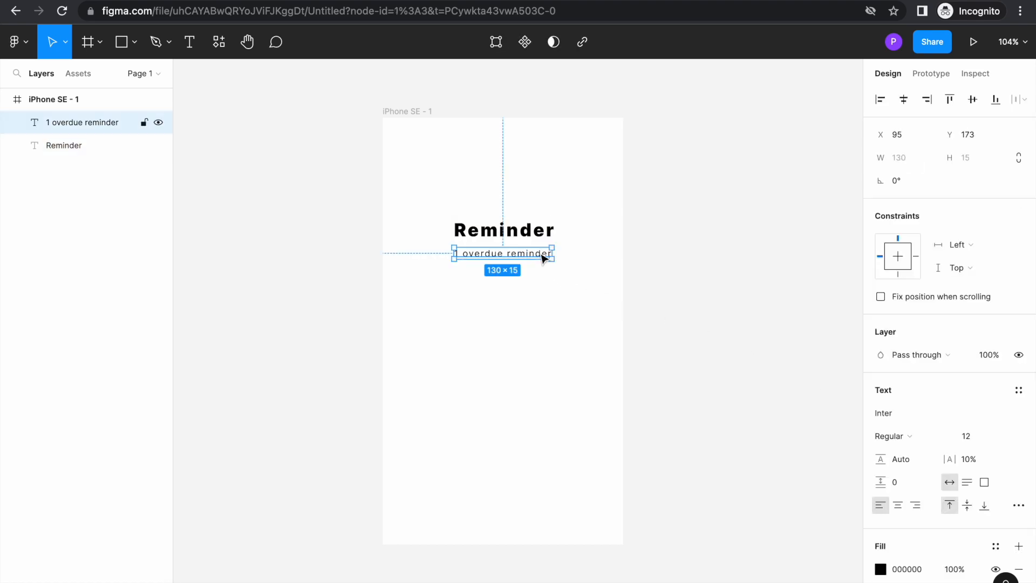
click(972, 463)
text(20)
key(Return)
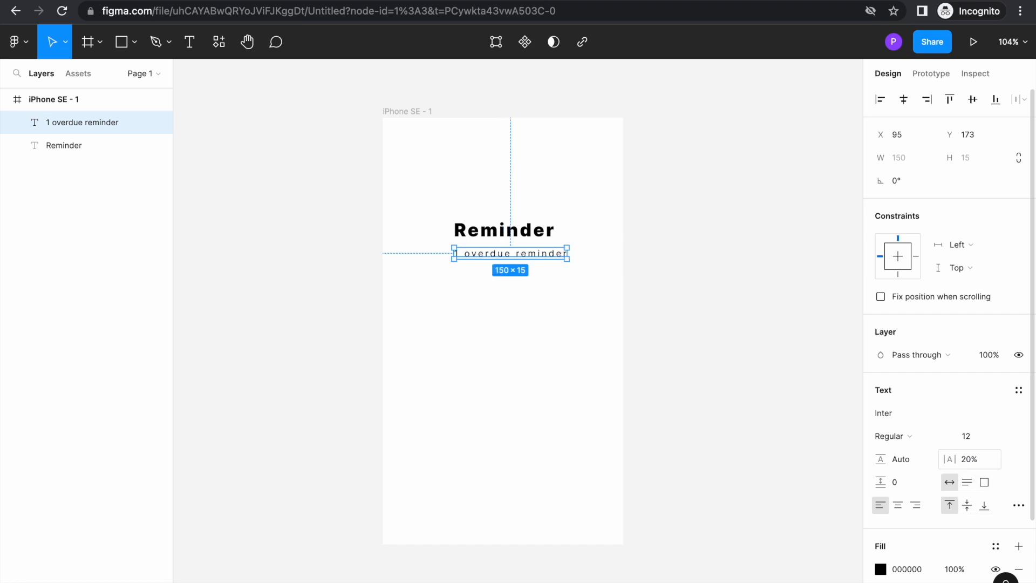
click(751, 390)
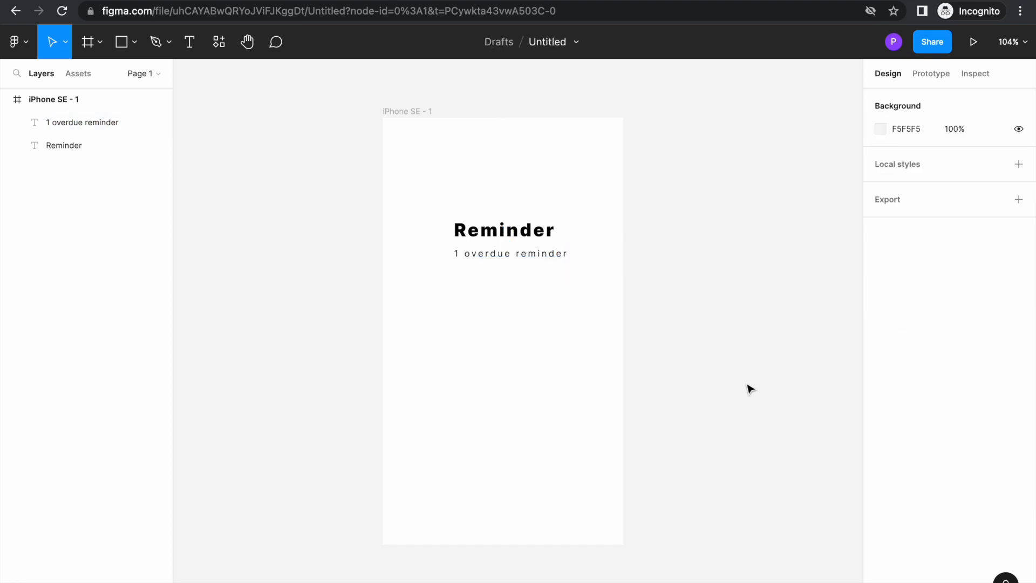
click(532, 261)
drag(528, 257, 522, 255)
click(534, 372)
Step: Add a new text reading "Past" near the frame's left side, well below the subtitle
click(194, 54)
click(419, 328)
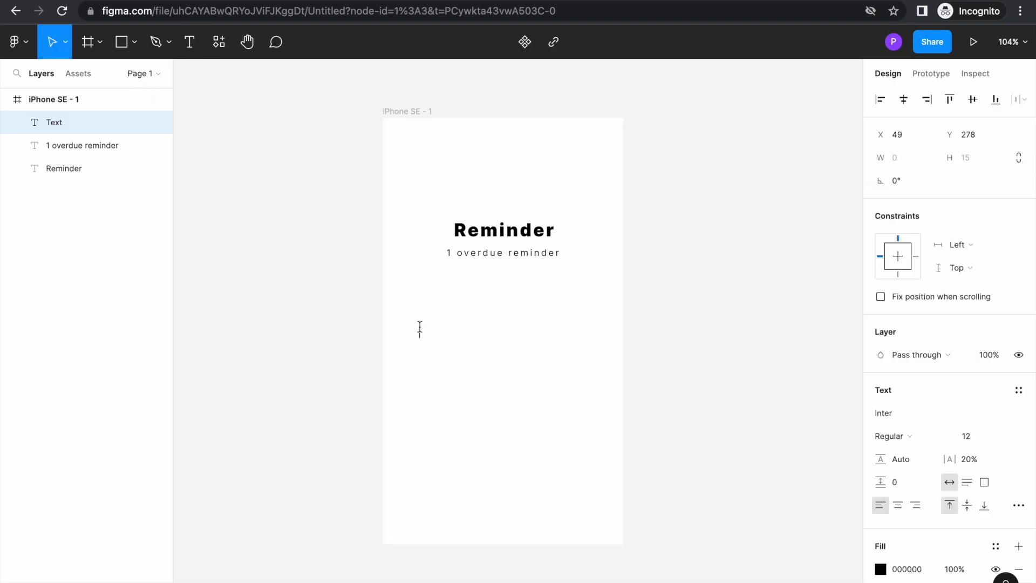
text(pa)
key(BackSpace)
key(BackSpace)
text(Pas)
text(r)
Step: Try to apply 10% letter spacing to the "Past" text without selecting its characters
click(966, 458)
key(Return)
click(976, 462)
text(10)
key(Return)
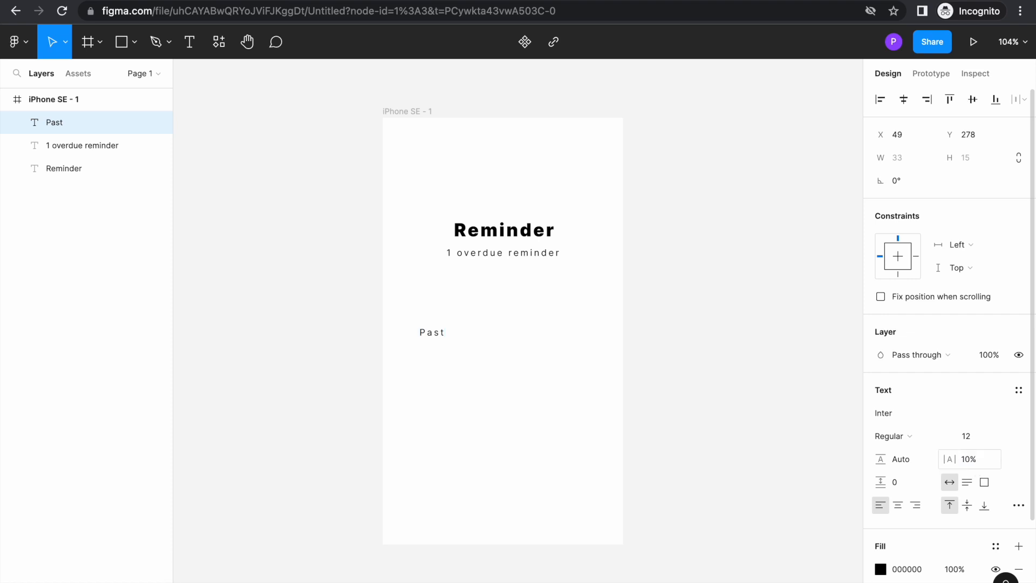
key(Escape)
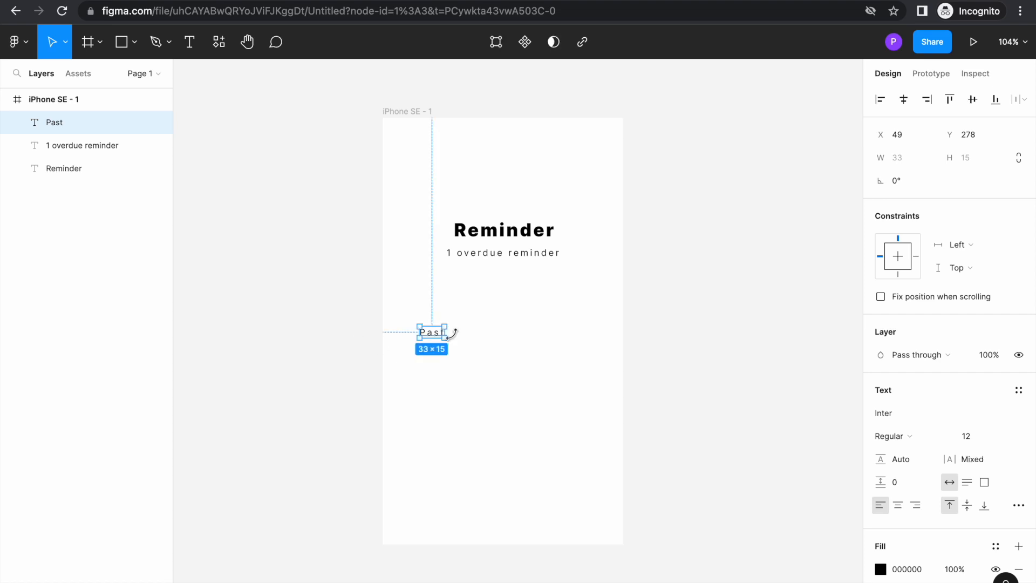
Step: Select the whole word "Past" and set its letter spacing to 10%
double_click(430, 332)
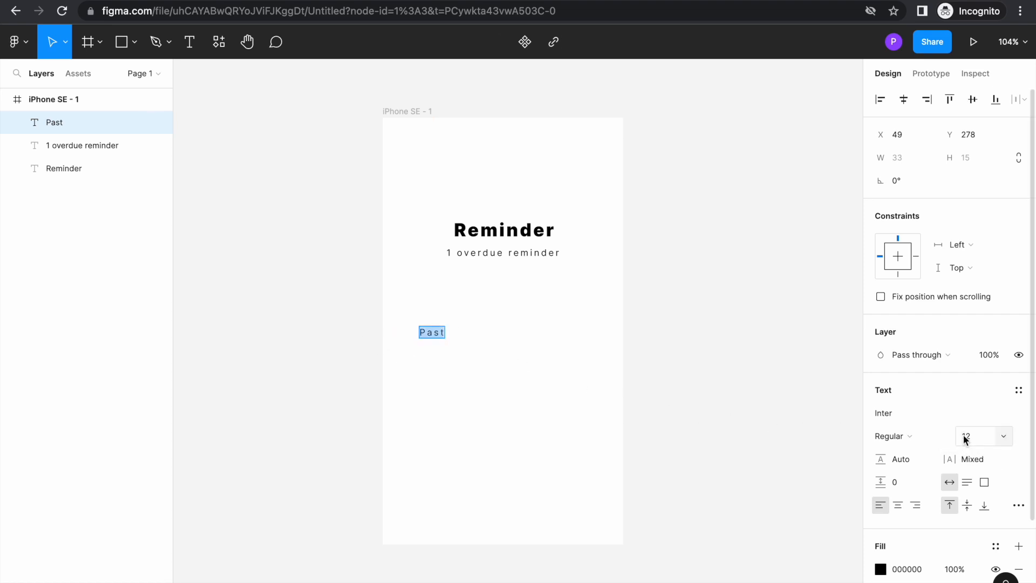
click(963, 459)
text(10)
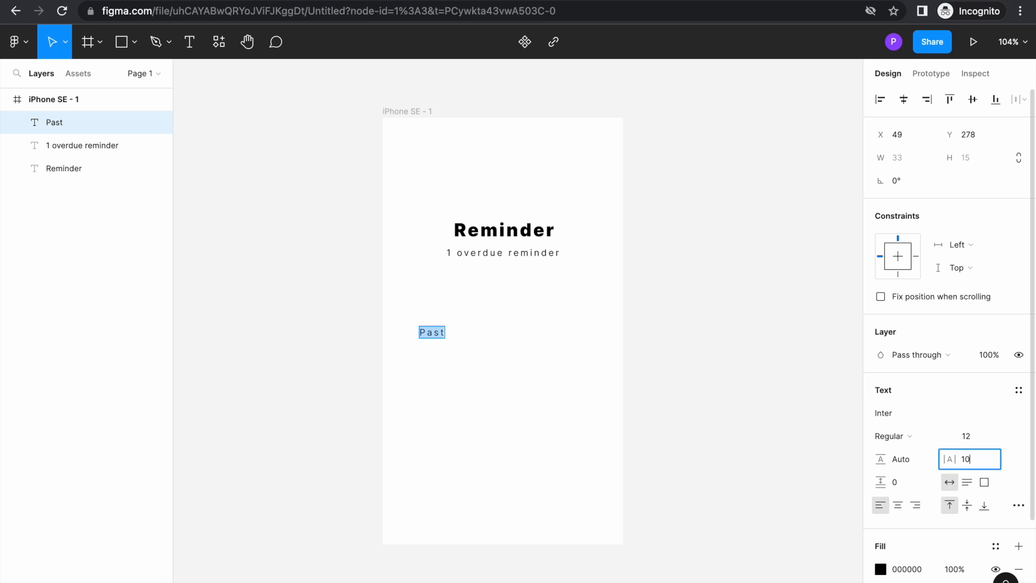
key(Return)
key(Escape)
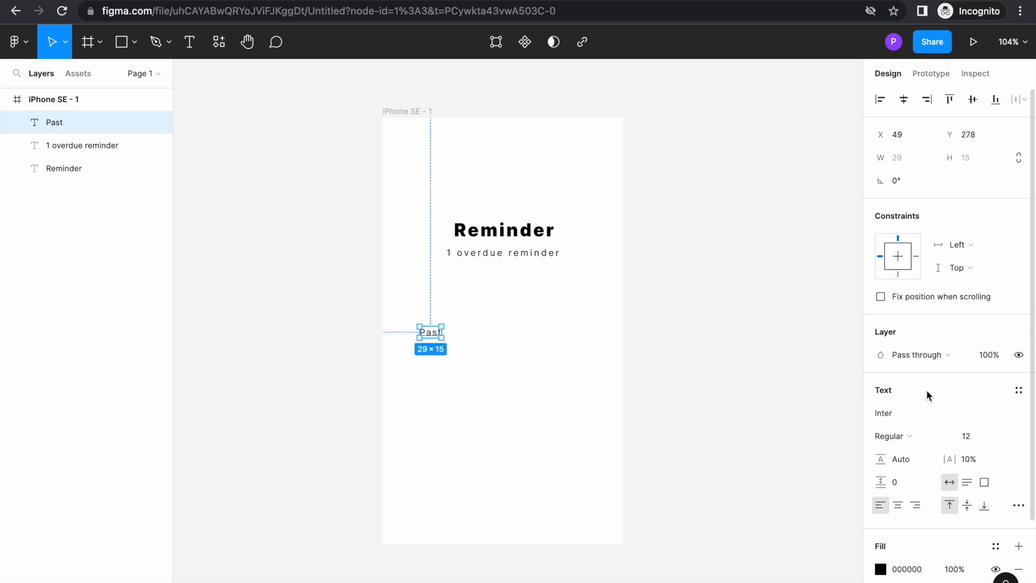
Step: Make the "Past" label Bold and move it slightly up and left to about X 33, Y 272
click(945, 436)
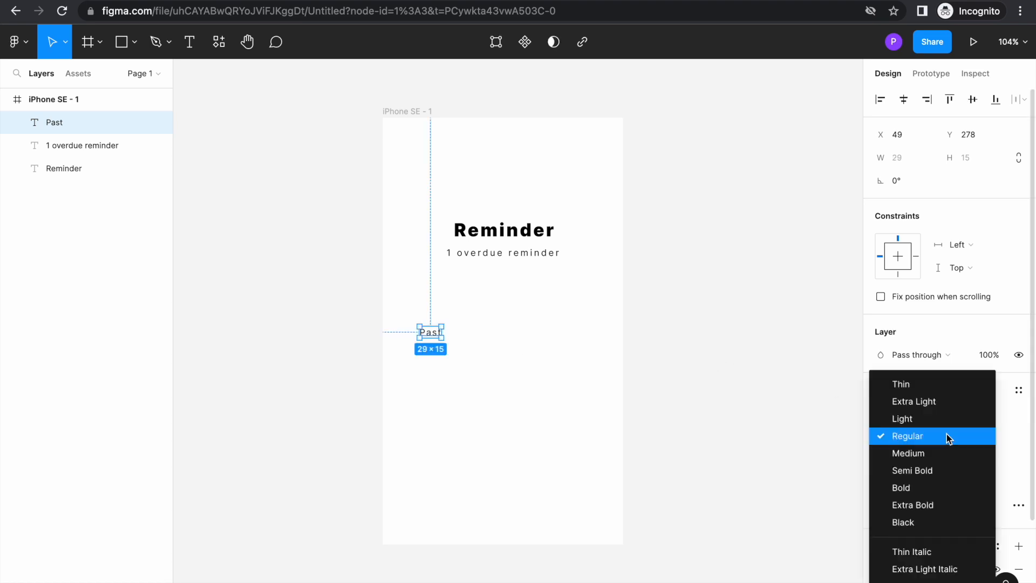
click(922, 487)
click(523, 316)
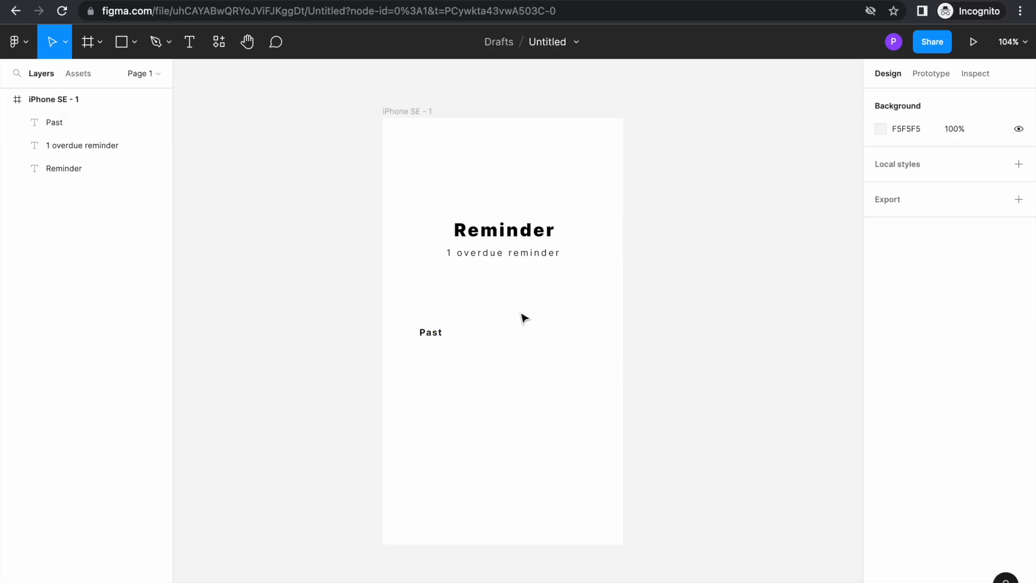
drag(432, 334, 423, 331)
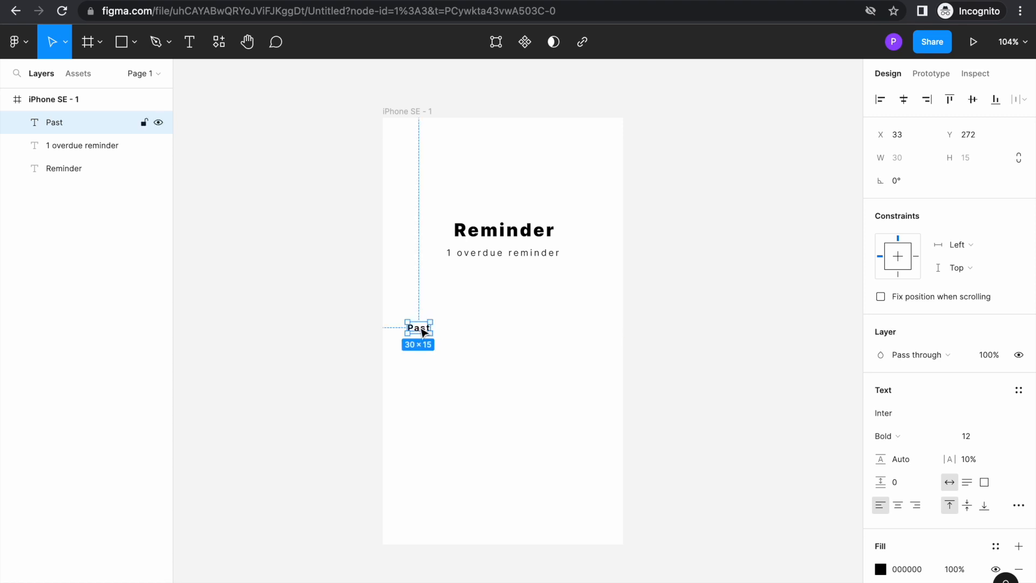
click(447, 376)
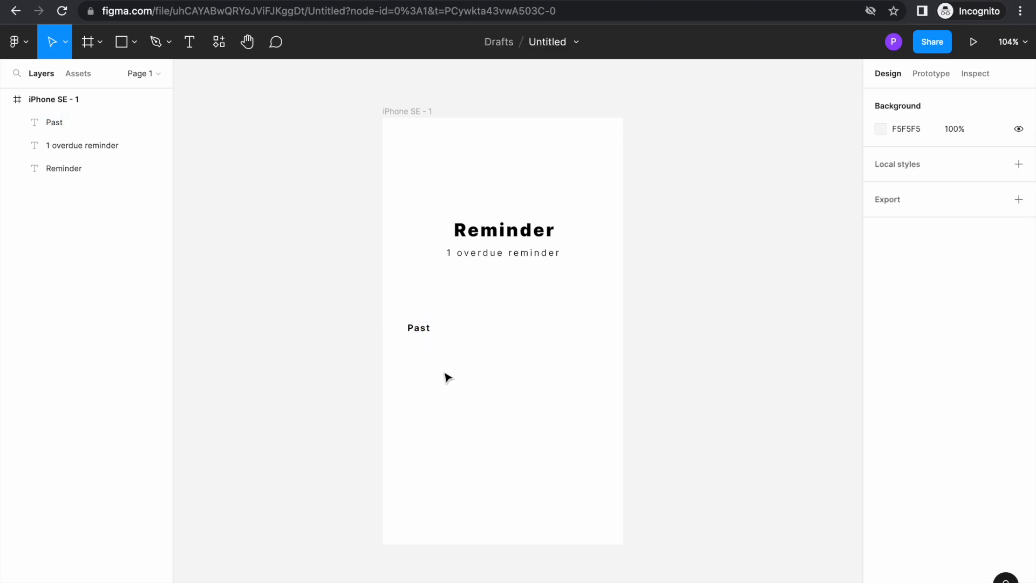
Step: Draw a rectangle about 262 × 61 just below the "Past" label
click(127, 47)
mouse_move(409, 346)
mouse_down()
mouse_move(535, 407)
mouse_move(606, 393)
mouse_up()
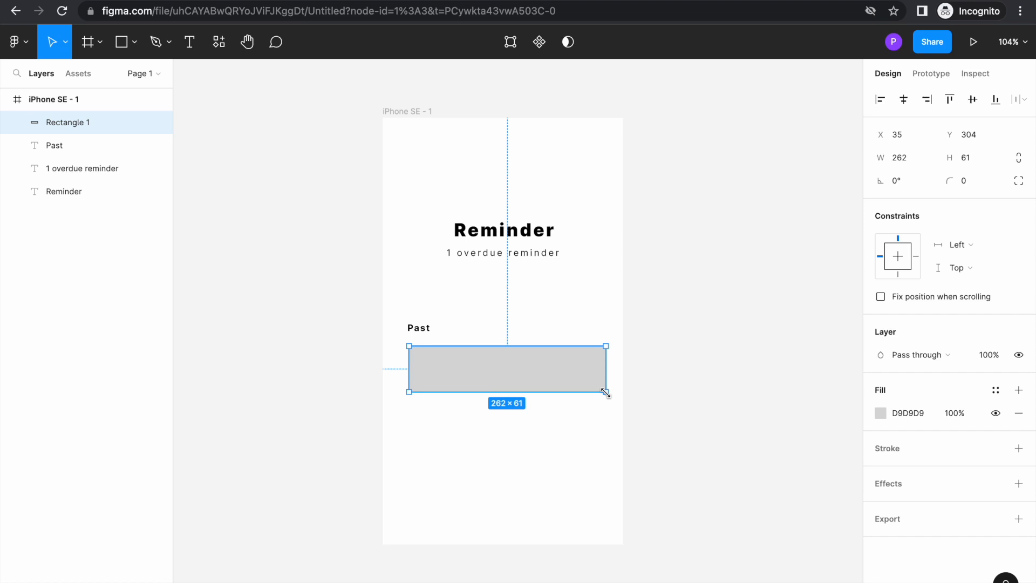
scroll(605, 393, up, 4)
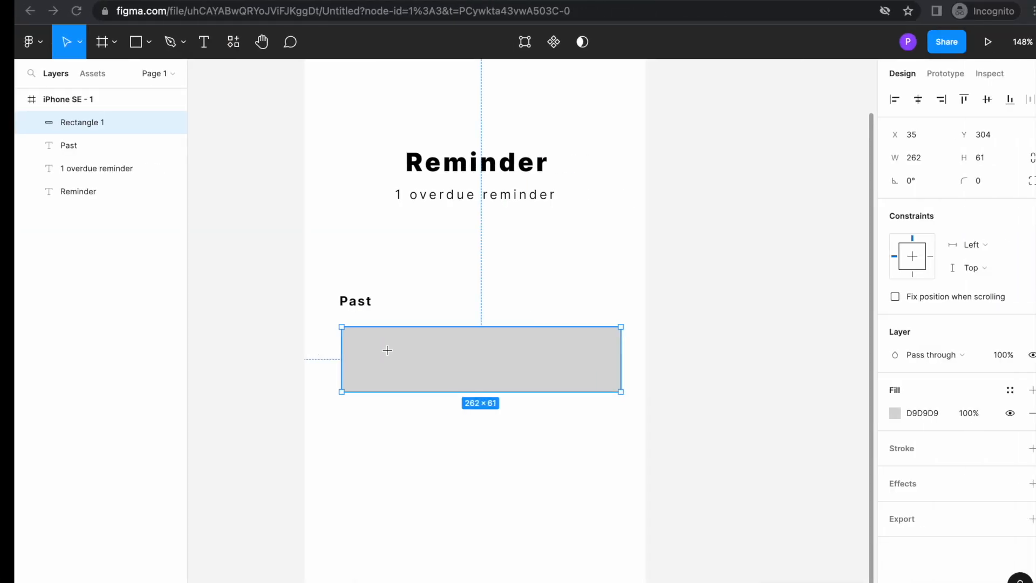
double_click(367, 355)
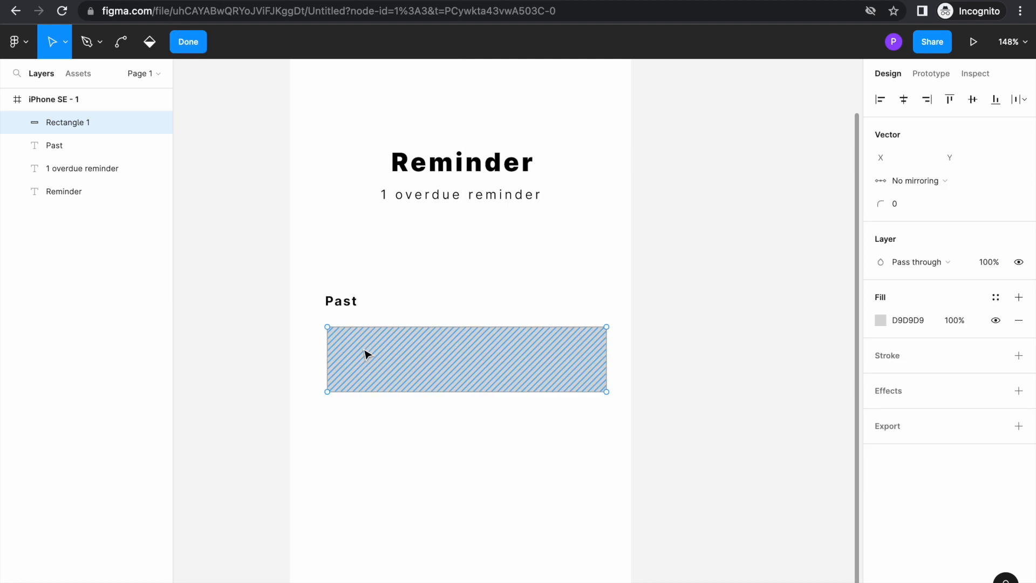
key(Escape)
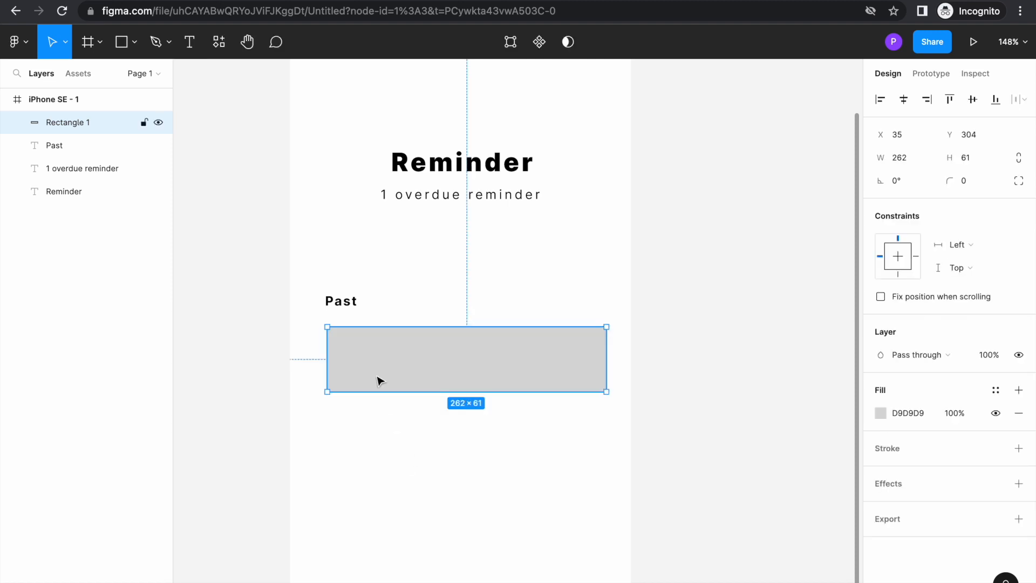
double_click(347, 349)
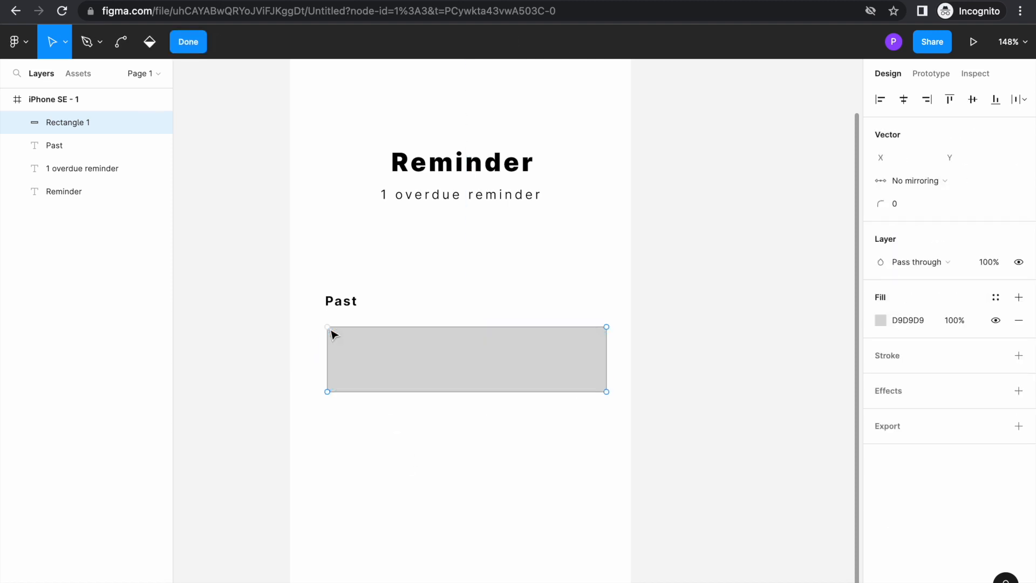
drag(328, 329, 327, 330)
scroll(374, 364, up, 5)
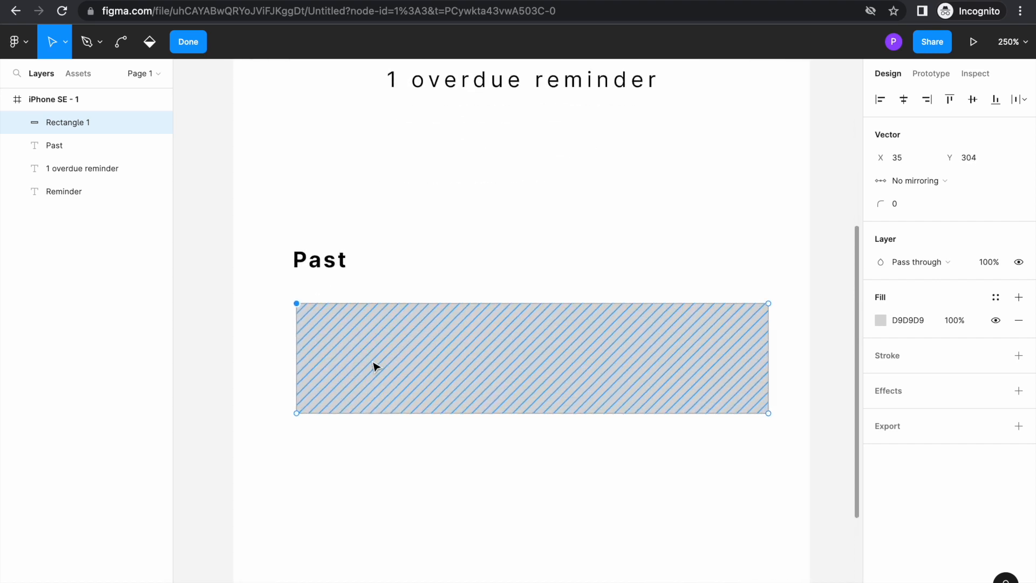
key(Escape)
Step: Set the corner radius of the rectangle below "Past" to 10
double_click(375, 366)
click(896, 203)
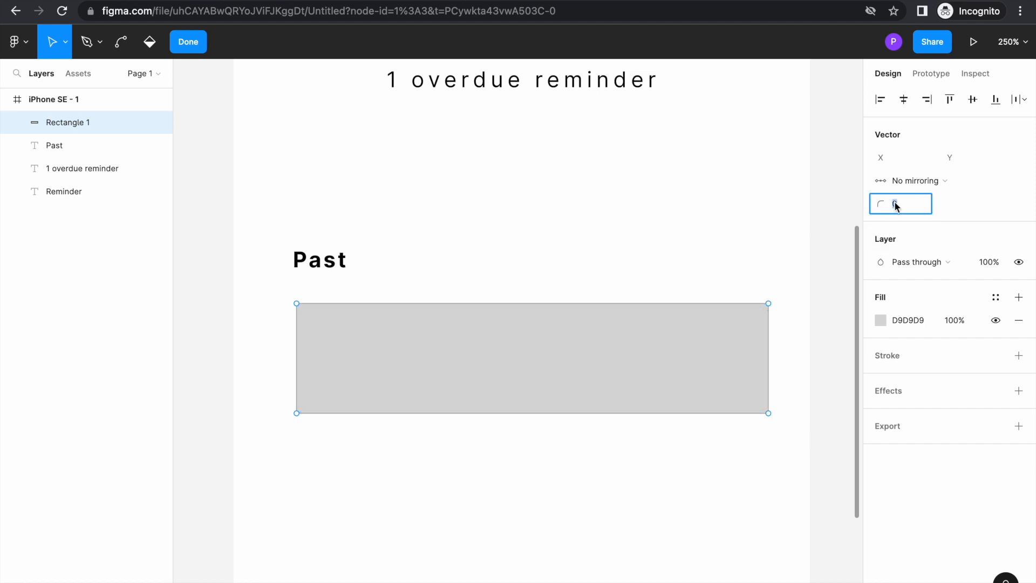
text(10)
key(Return)
Step: Lighten the rounded rectangle's fill to grey F1F1F1 and deselect it
scroll(615, 508, down, 3)
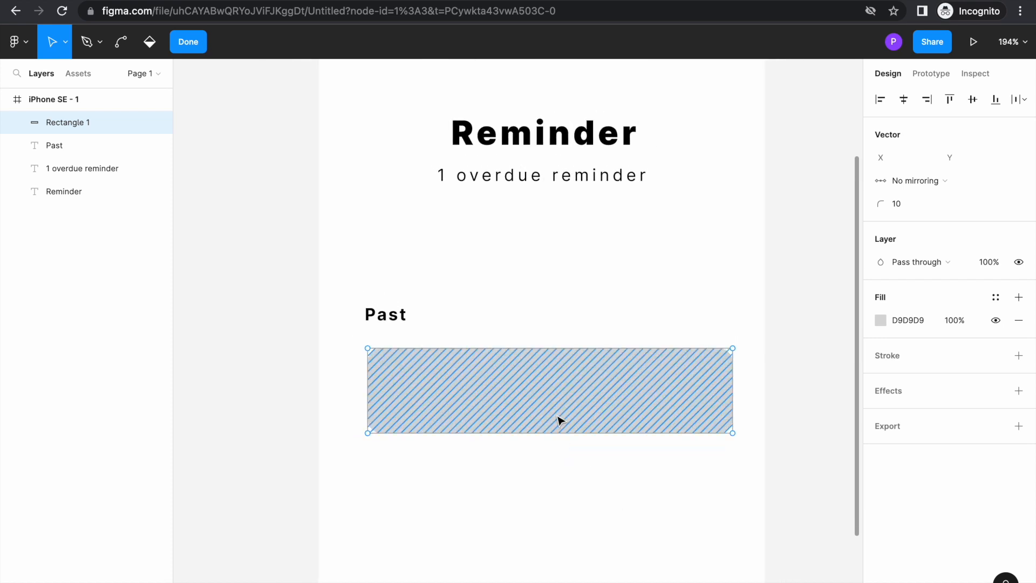
click(881, 320)
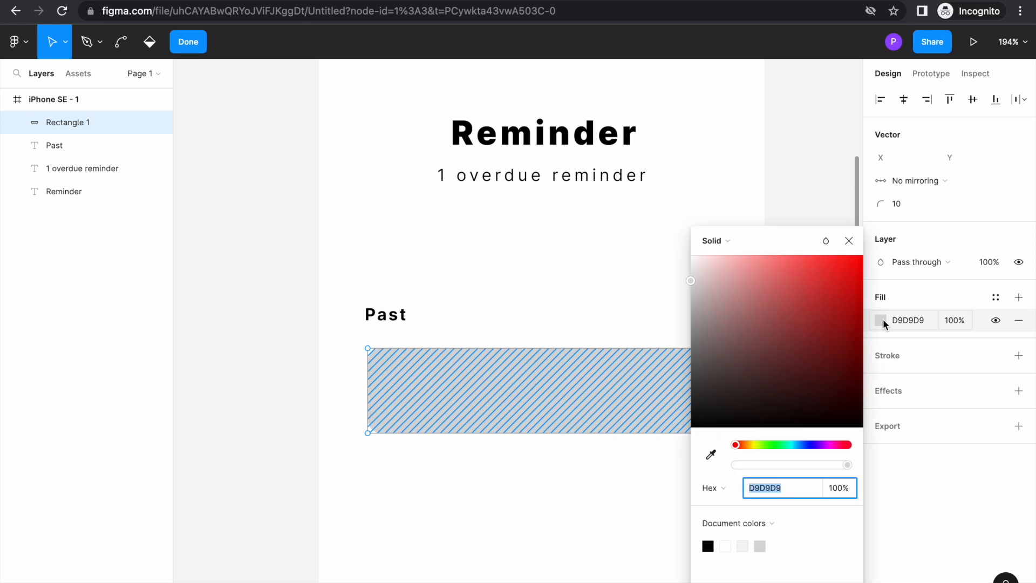
drag(713, 273, 598, 259)
click(599, 260)
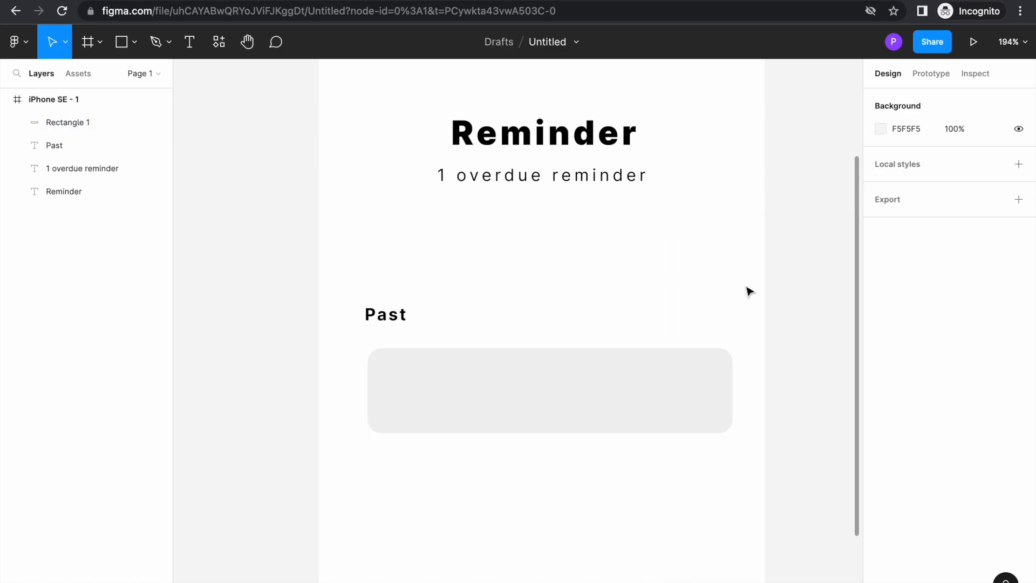
Step: Enlarge the grey card from its lower-left corner to about 271 × 67, starting at about X 26
scroll(747, 291, down, 5)
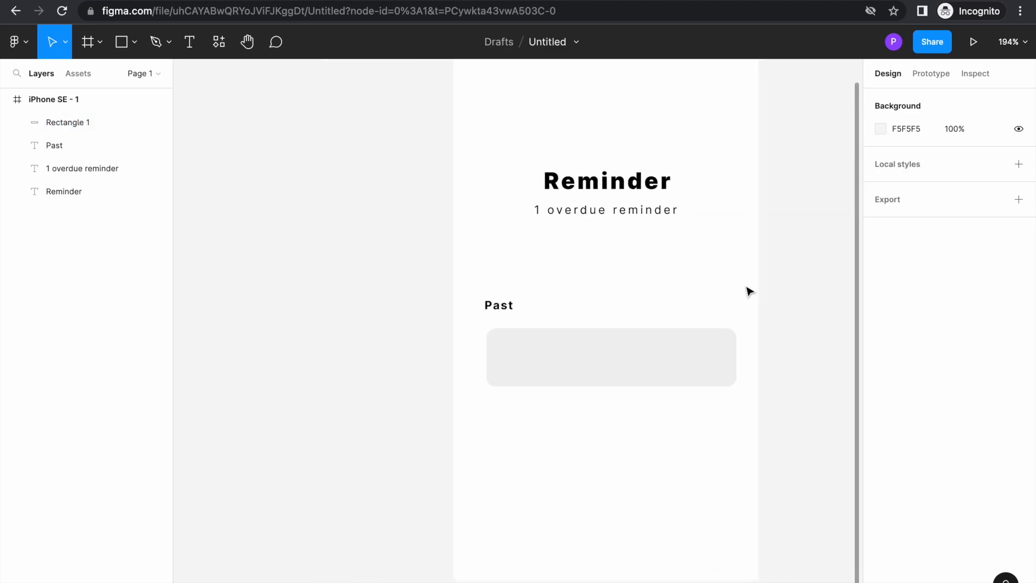
click(572, 351)
drag(508, 378, 500, 383)
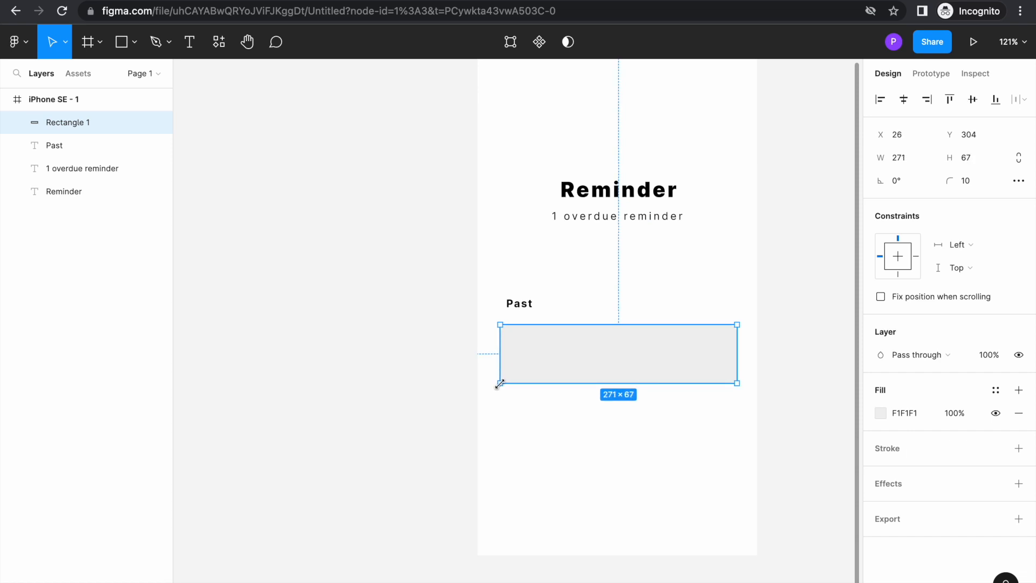
Step: Move the "Past" label down close to the card's upper edge, at about X 31, Y 284
click(523, 455)
drag(517, 312, 514, 322)
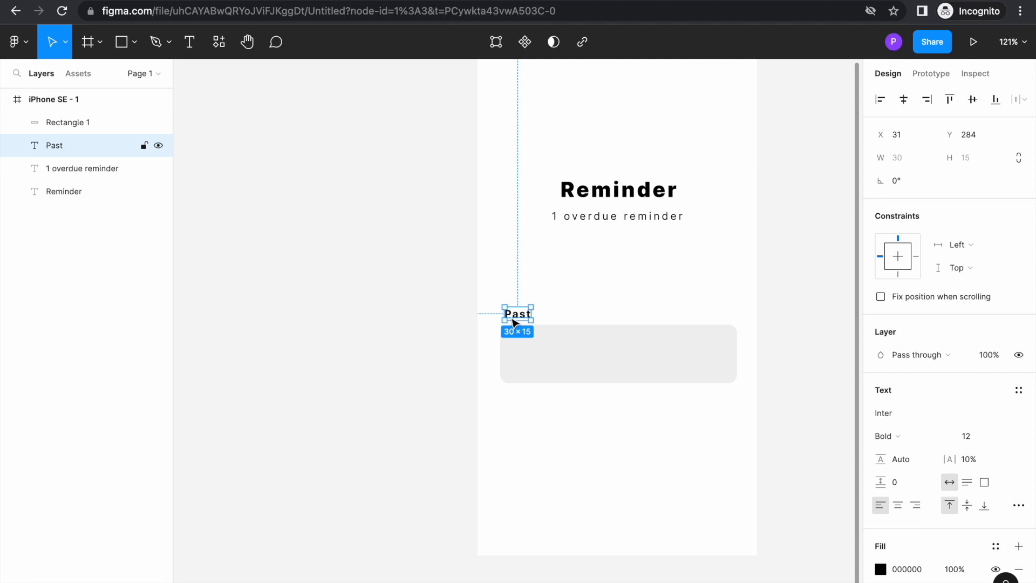
click(545, 484)
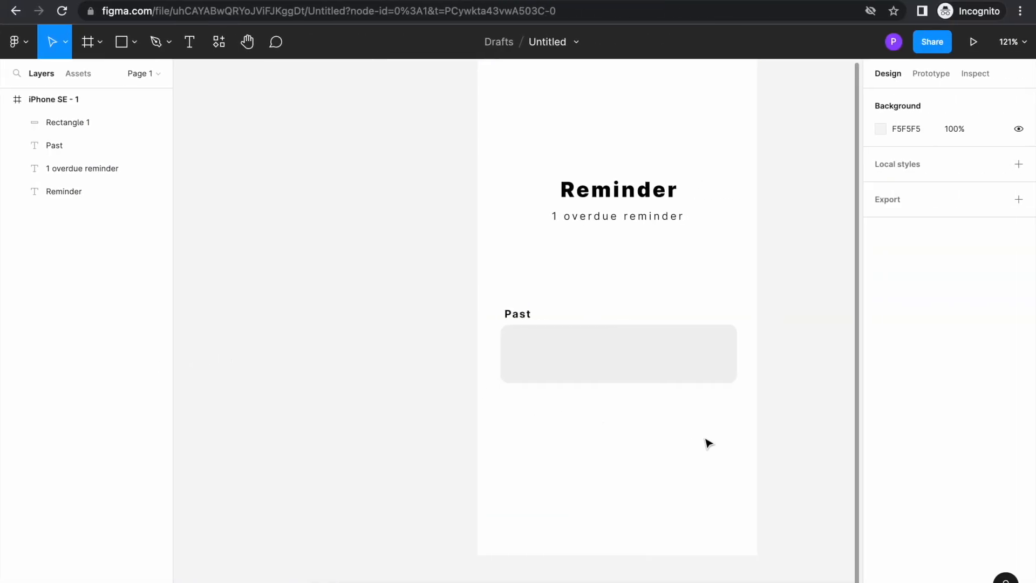
Step: Duplicate the "Past" label and its card together and place the copy directly below, with its label at about Y 389
drag(708, 444, 497, 306)
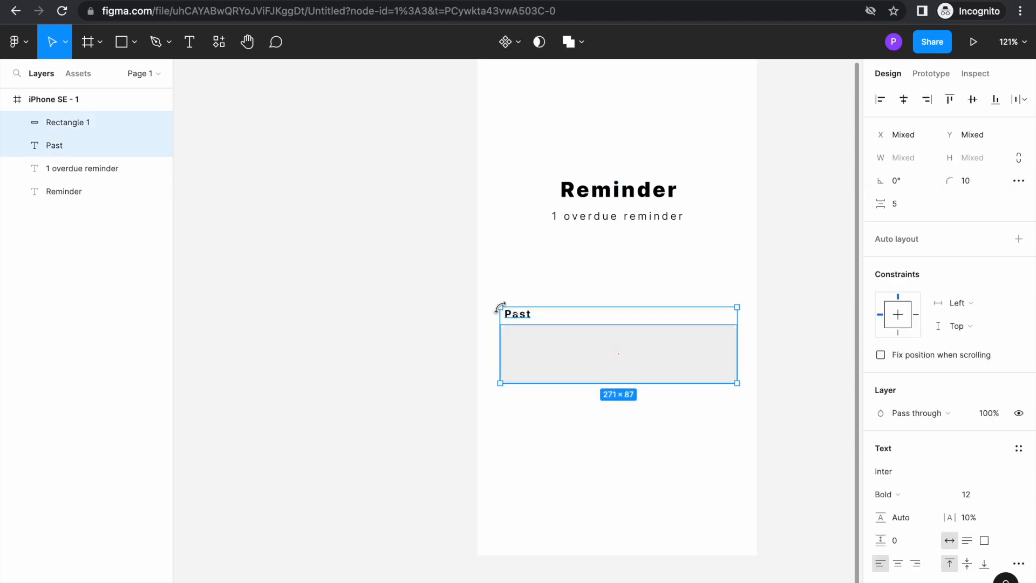
click(534, 428)
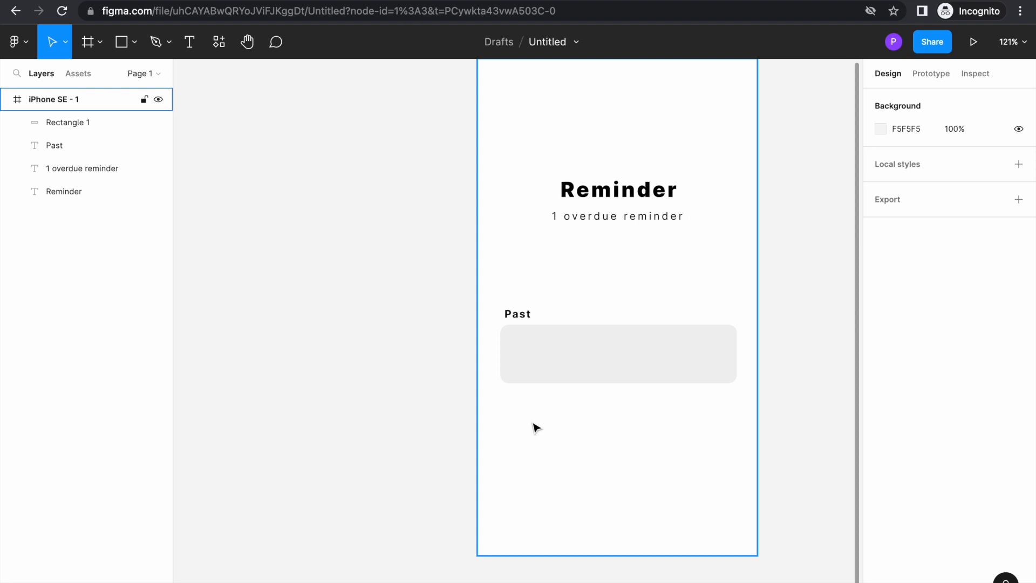
key(ctrl+v)
drag(562, 370, 564, 458)
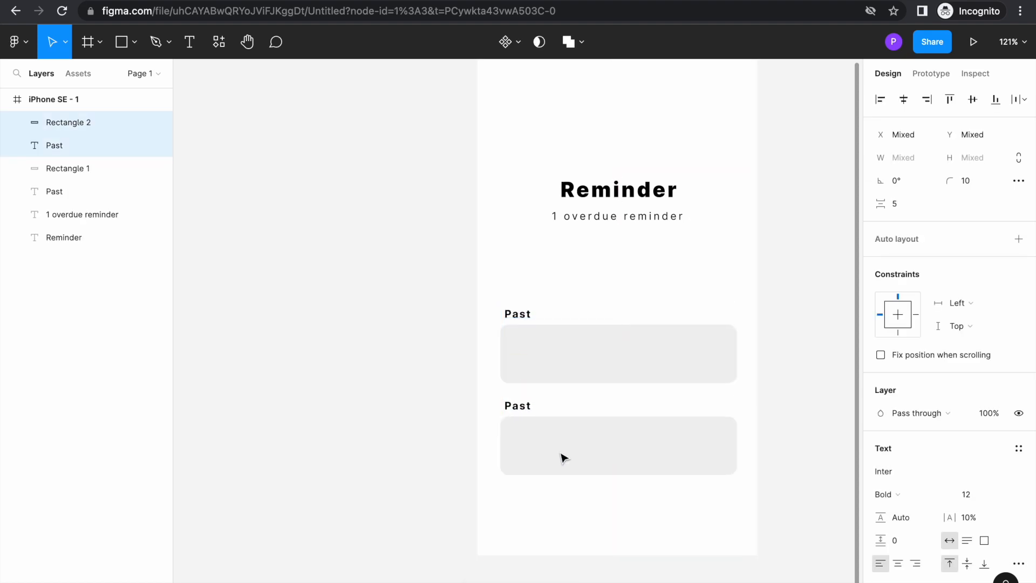
Step: Change the text of the lower copied label to "Soon"
double_click(526, 406)
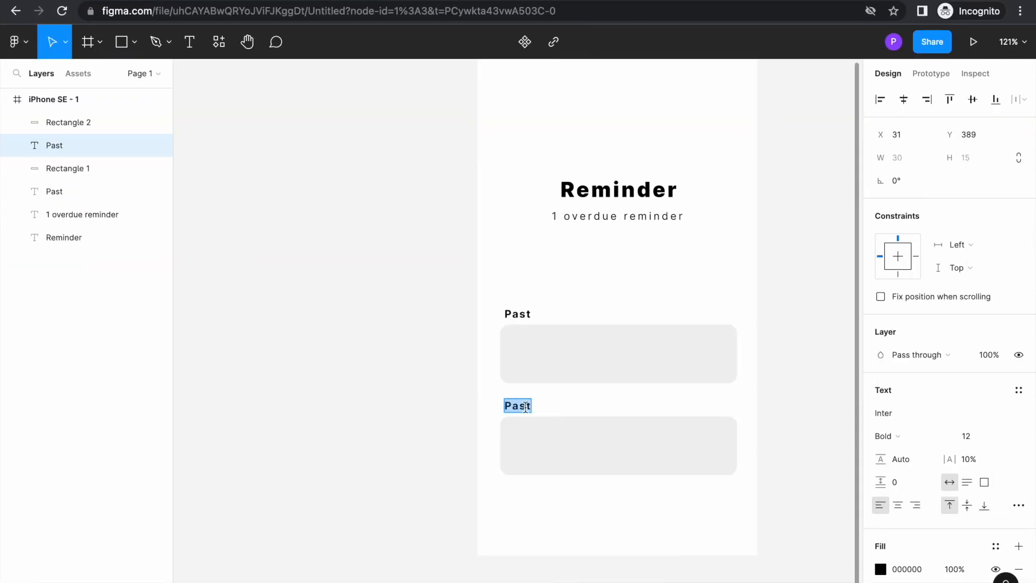
text(Soon)
key(Escape)
click(523, 526)
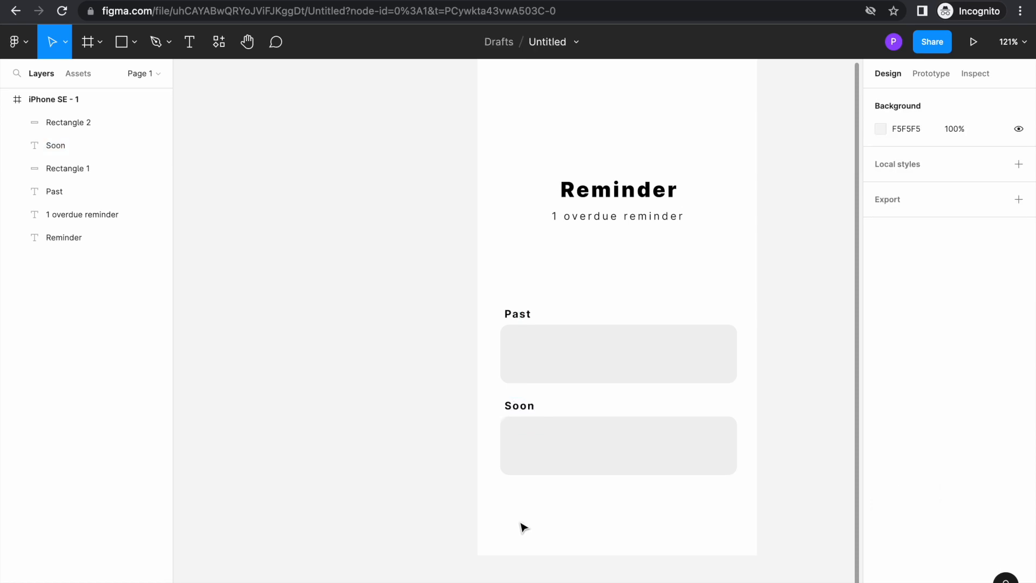
Step: Add a reminder title inside the "Past" card reading "Call" followed by the contact's first name
scroll(524, 527, down, 1)
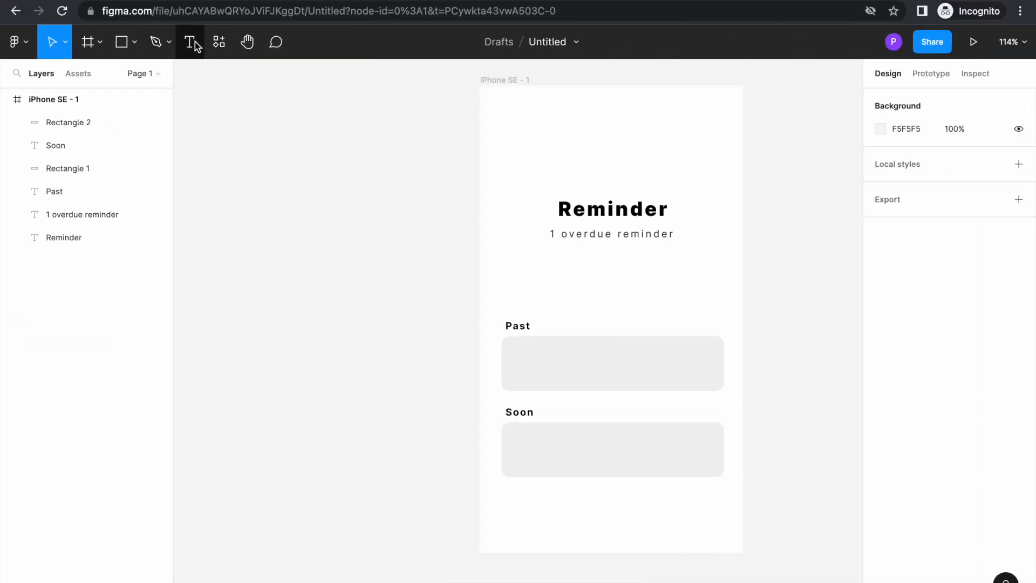
click(197, 46)
click(517, 362)
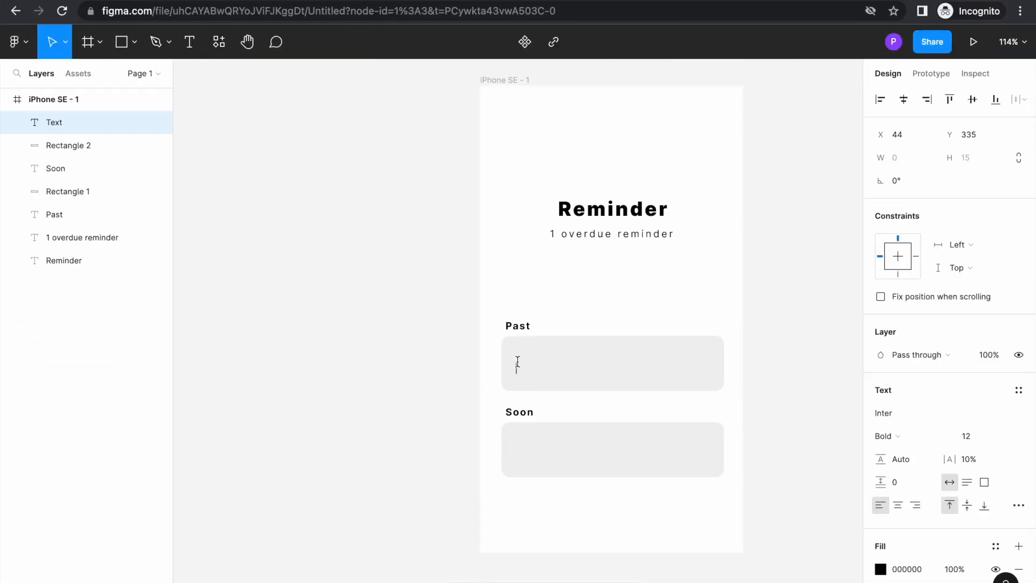
text(Call John)
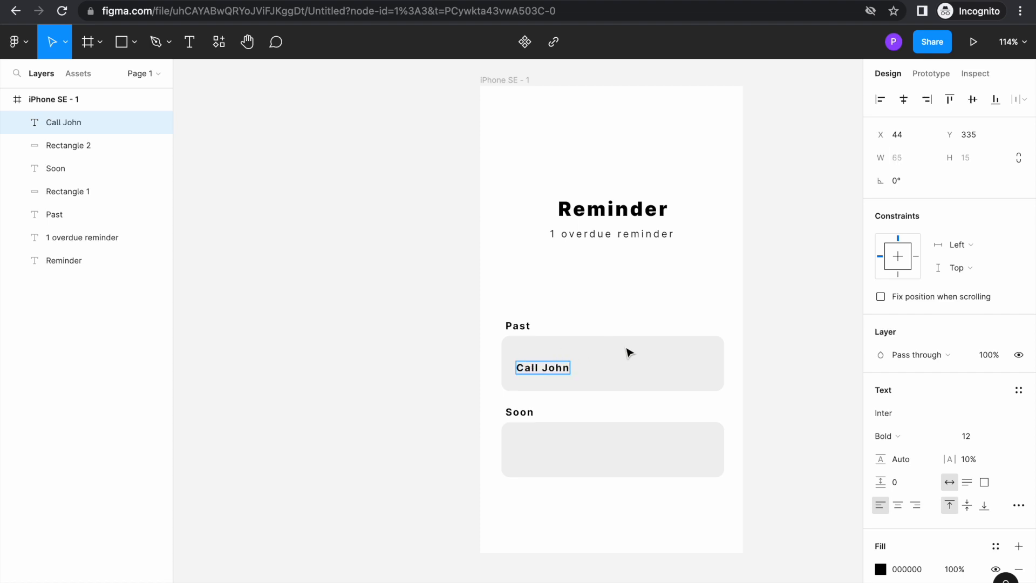
Step: Set the reminder title to Medium weight and size 10, and move it up to about X 43, Y 326
key(ctrl+a)
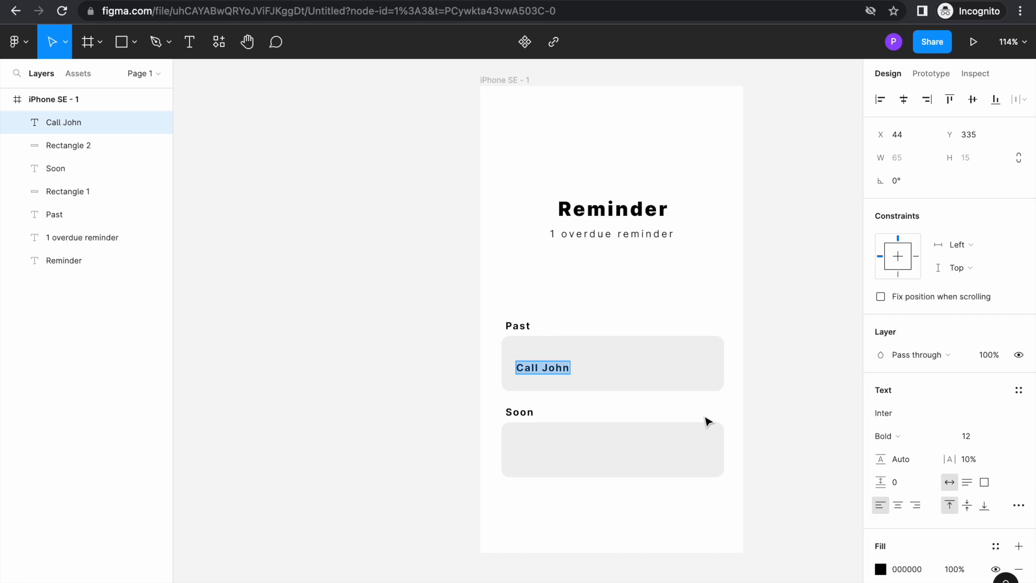
click(949, 437)
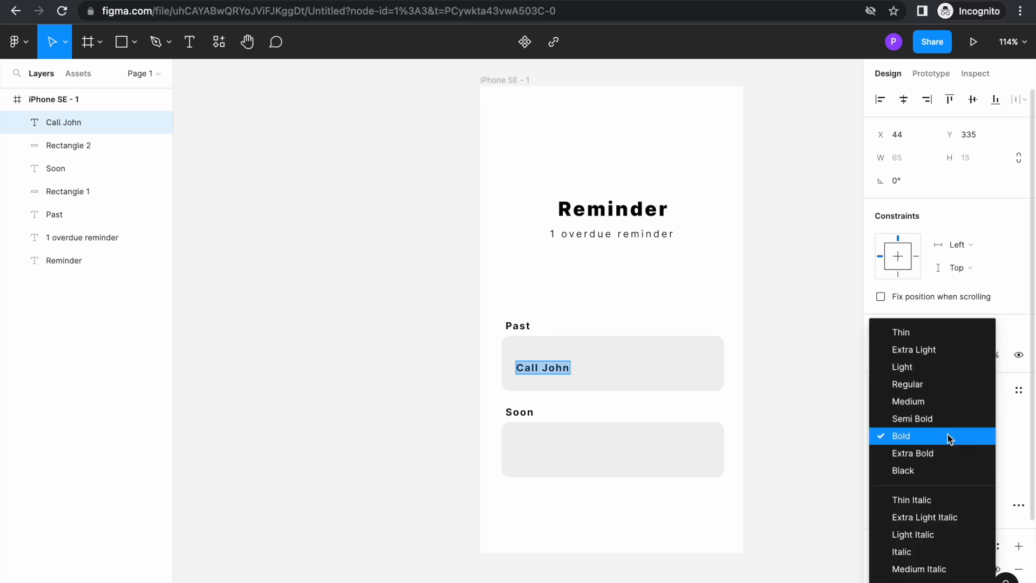
click(923, 402)
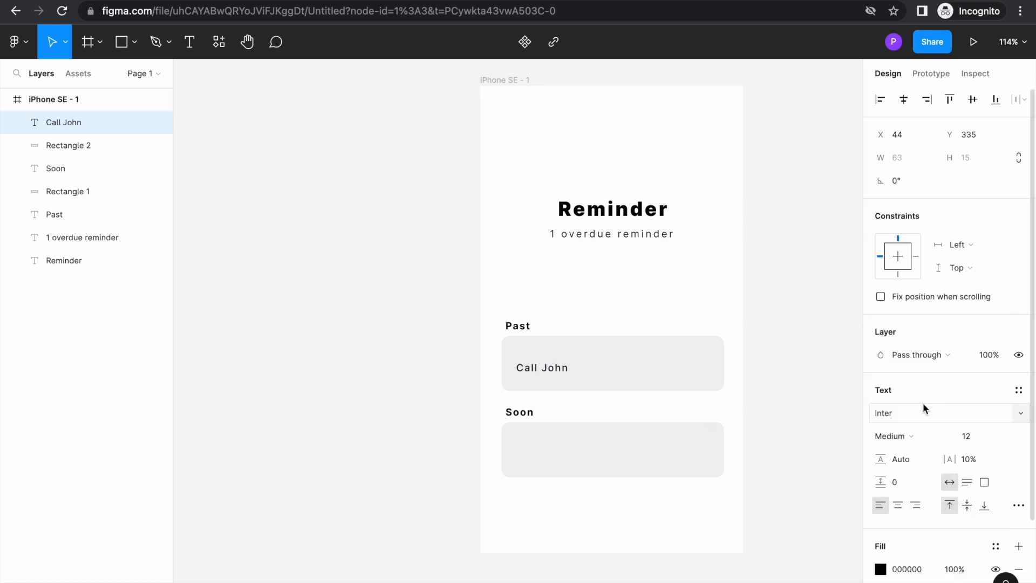
click(973, 438)
text(10)
key(Return)
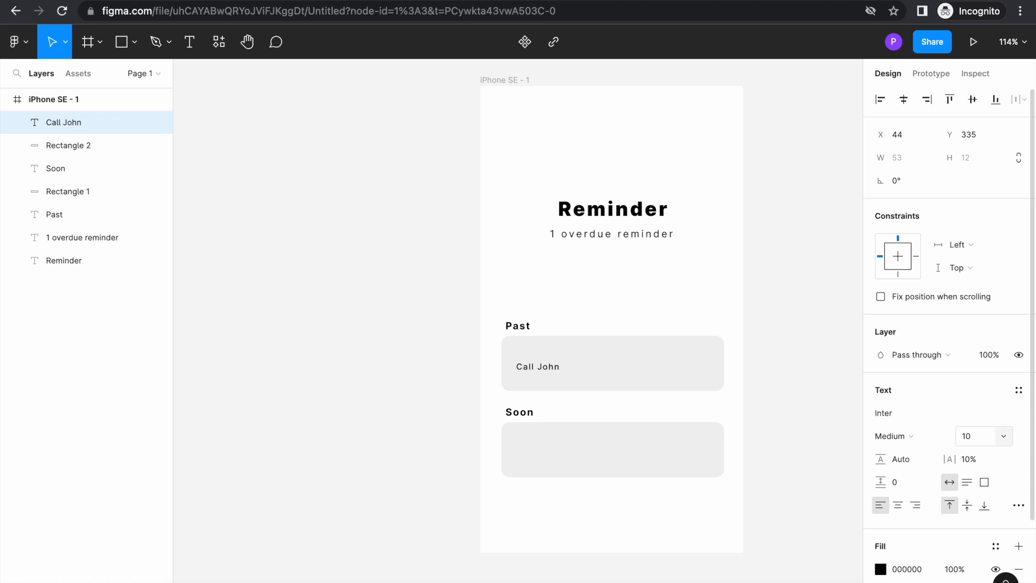
key(Escape)
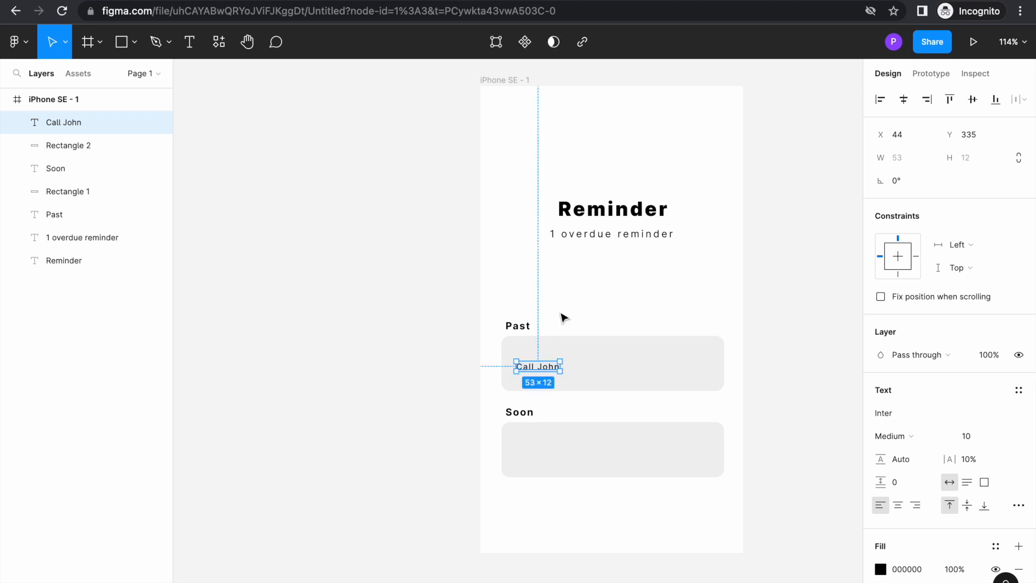
drag(552, 372, 552, 362)
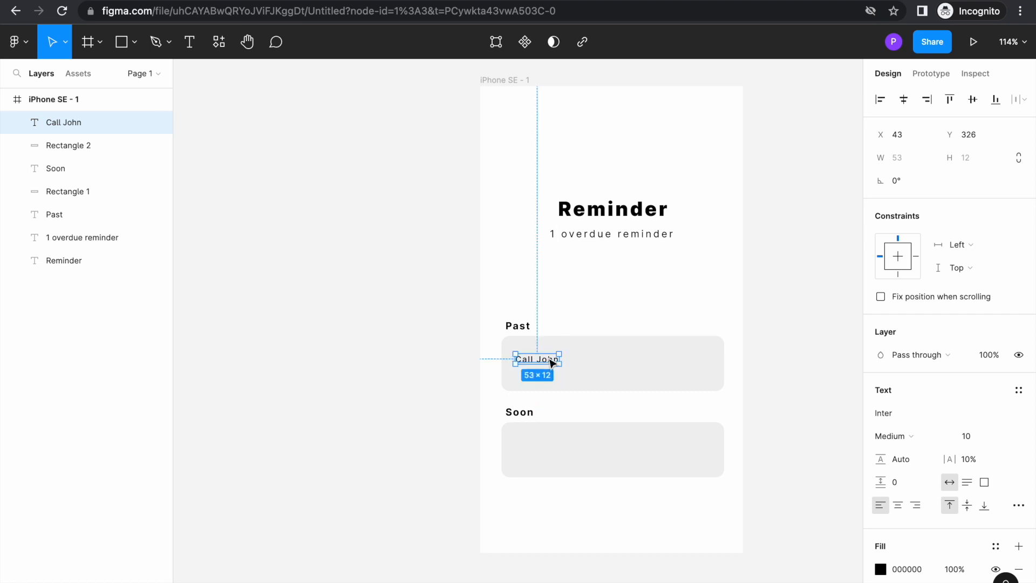
Step: Duplicate the reminder title just below itself at about X 43, Y 346, and change the copy's text to "June 28 , 2022"
key(ctrl+v)
drag(551, 362, 547, 373)
double_click(547, 372)
text(June 2)
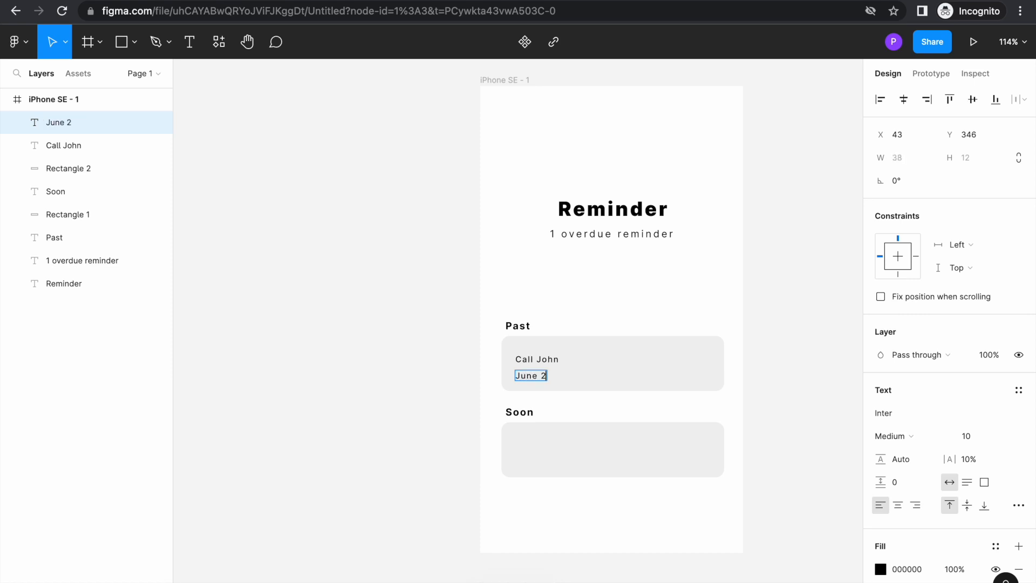
text(8 , 2022)
key(Escape)
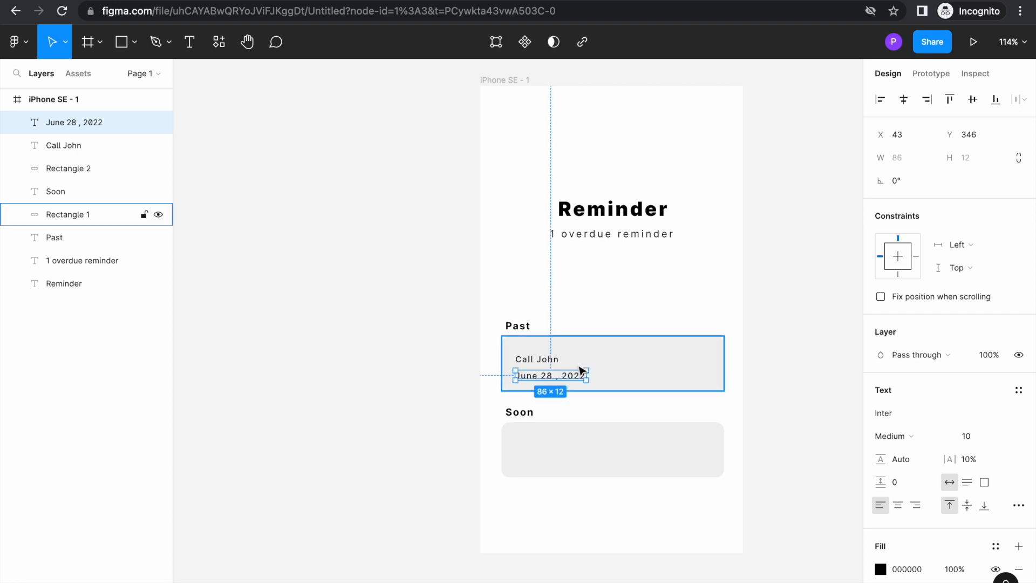
click(824, 467)
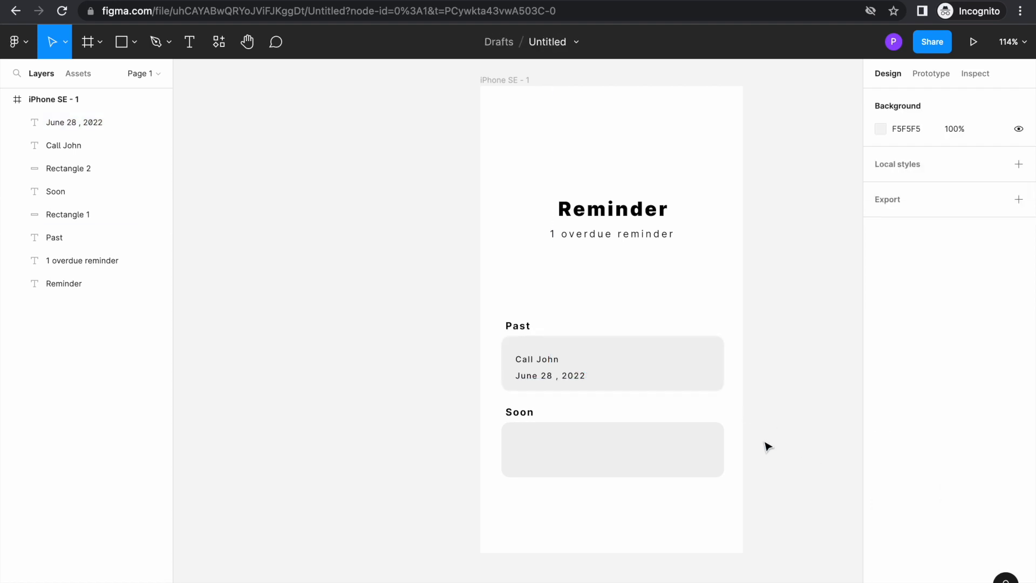
Step: Set the date text in the "Past" card to size 8 and its fill to grey 8B8B8B
click(571, 376)
click(979, 437)
text(8)
key(Return)
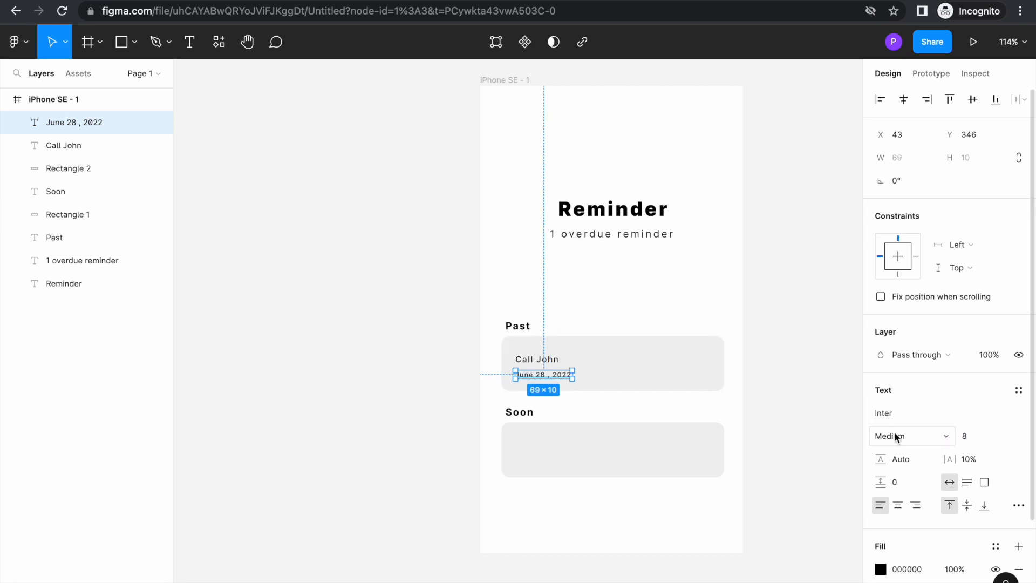
scroll(895, 431, down, 3)
click(880, 468)
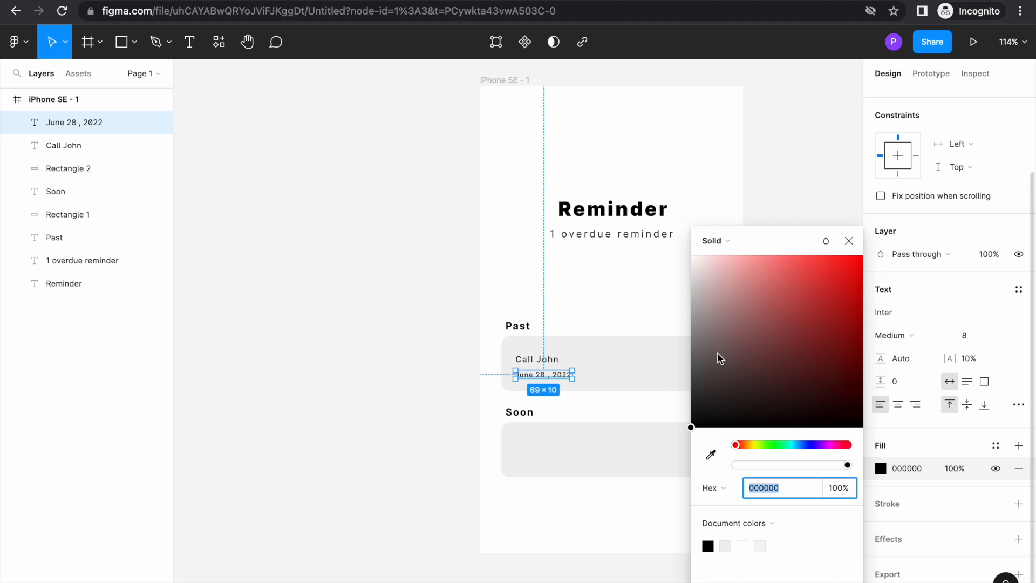
click(710, 371)
drag(704, 364, 691, 333)
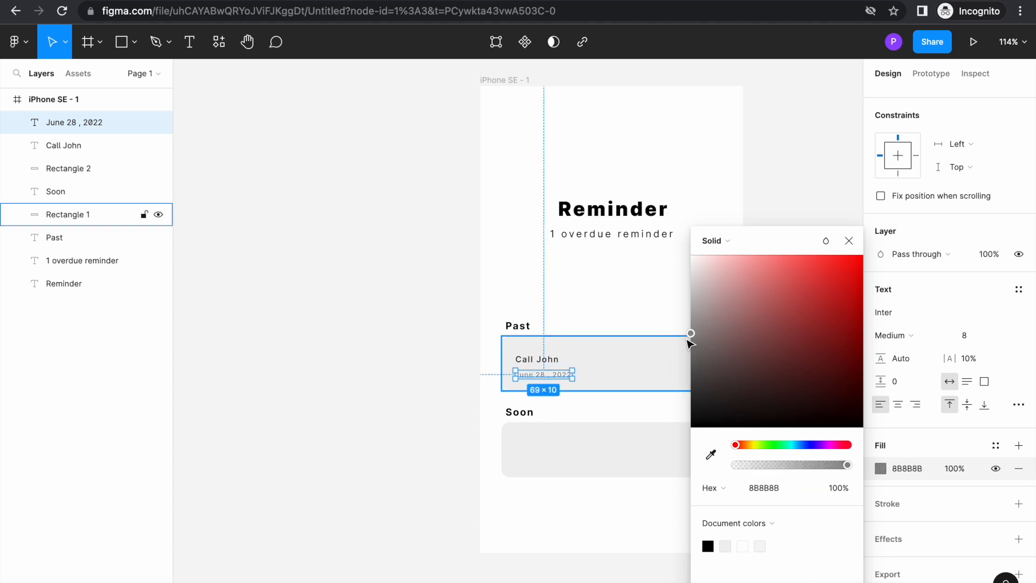
click(594, 315)
scroll(594, 315, up, 5)
scroll(595, 316, down, 3)
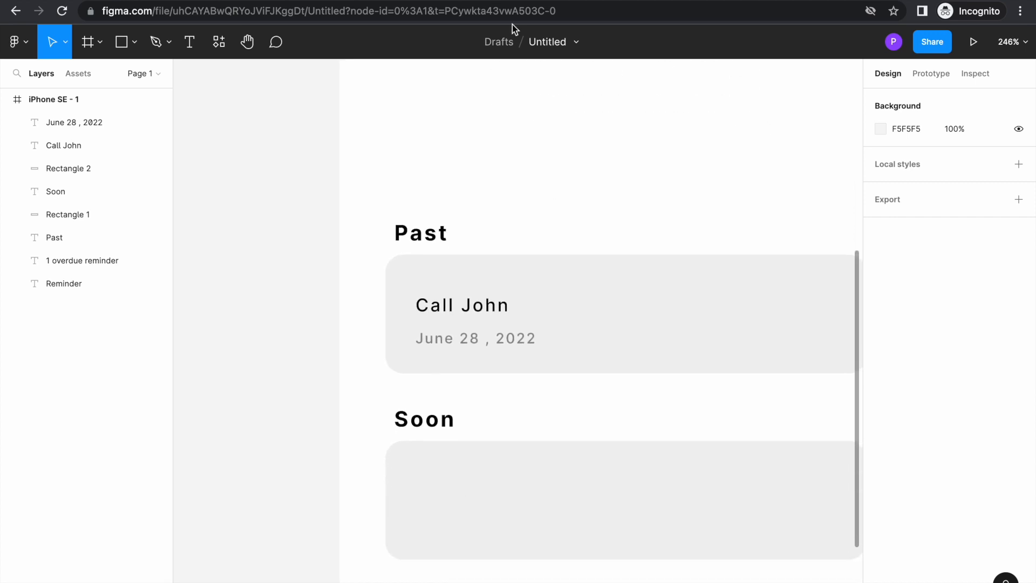
scroll(600, 170, down, 2)
scroll(601, 170, right, 1)
scroll(600, 170, right, 3)
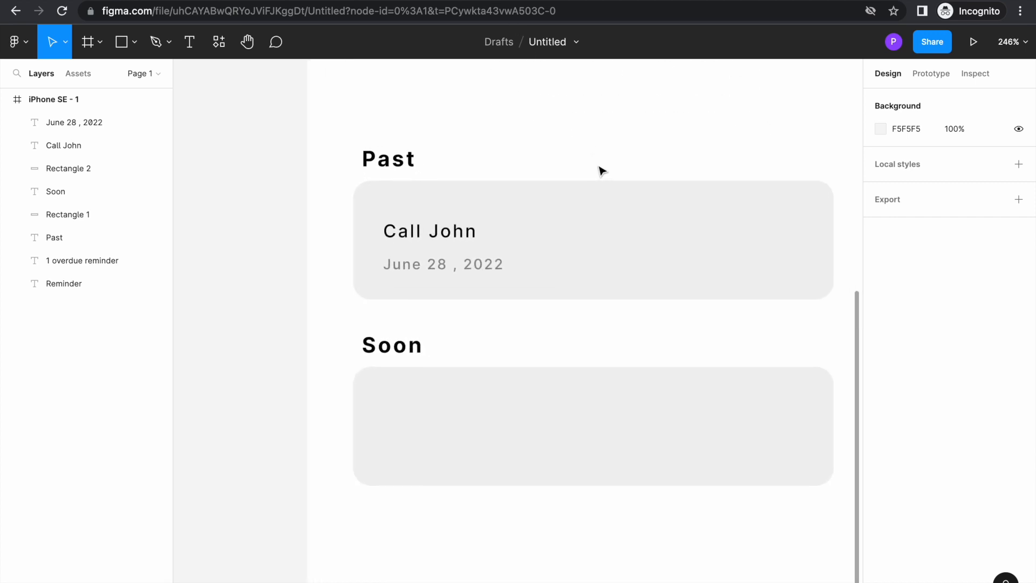
Step: In the "Past" card, move the reminder title up to about Y 320 and the date up to about Y 339
click(403, 237)
drag(402, 232, 402, 237)
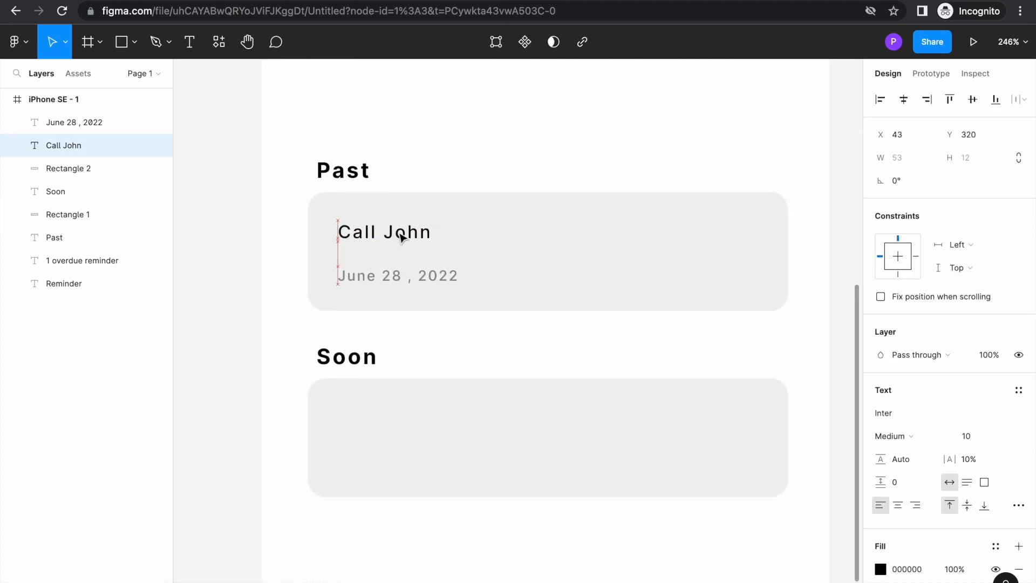
click(406, 278)
drag(406, 281, 405, 269)
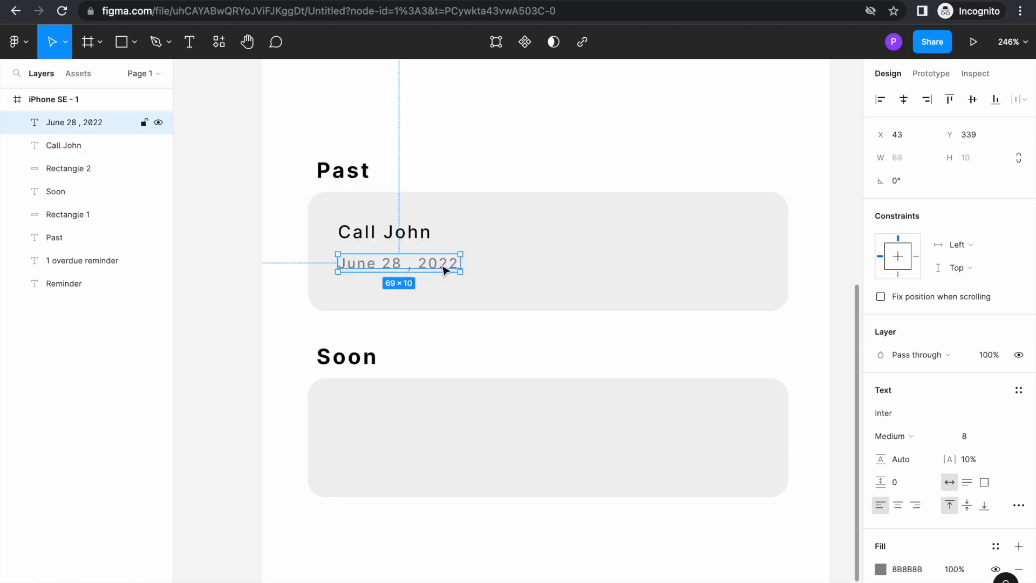
Step: Duplicate the date text beside itself at about X 119, Y 339, and change the copy's text to "8:00 PM"
key(ctrl+d)
drag(434, 269, 574, 266)
double_click(571, 262)
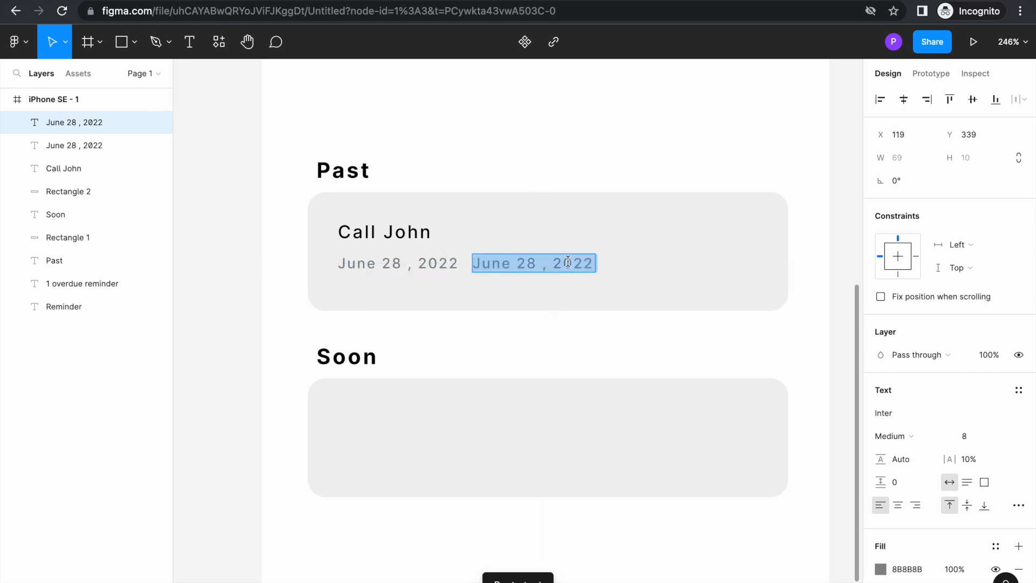
text(8:00 pM)
key(BackSpace)
key(BackSpace)
text(PM)
key(Escape)
click(569, 323)
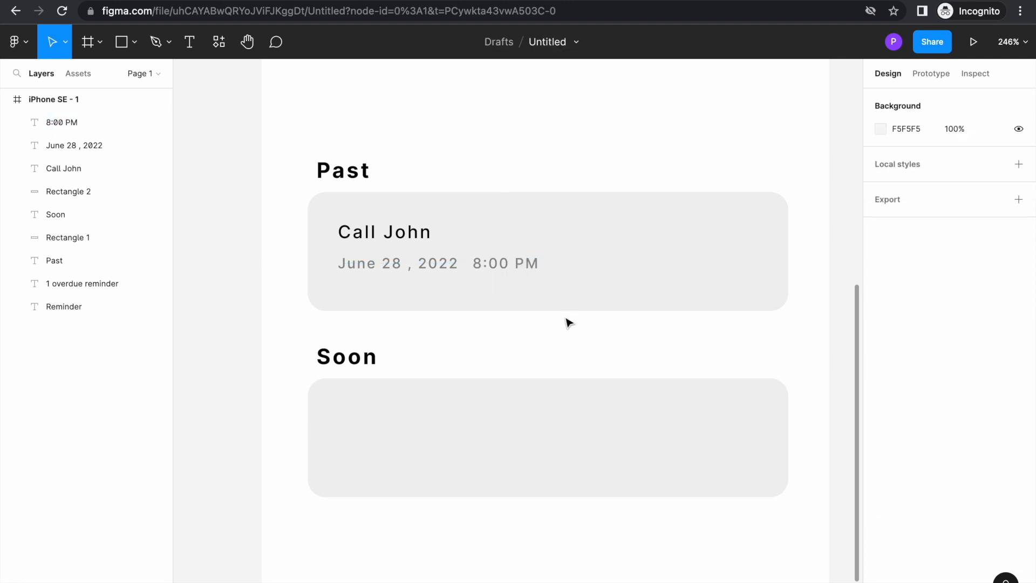
Step: Move the reminder title down to about Y 322, and shift the "Past" and "Soon" headings to X 43 in line with it
drag(384, 234, 389, 247)
click(398, 340)
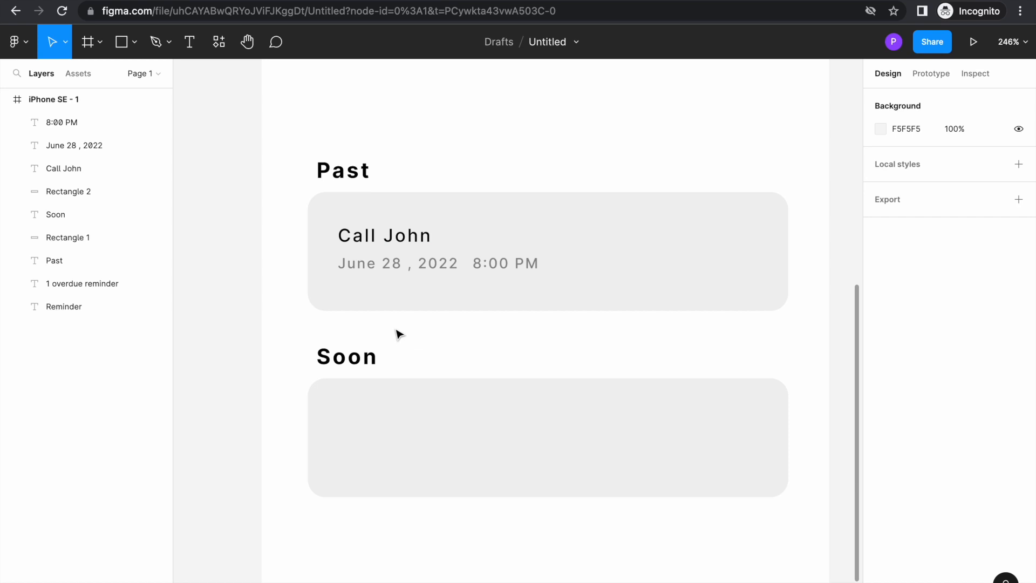
click(338, 180)
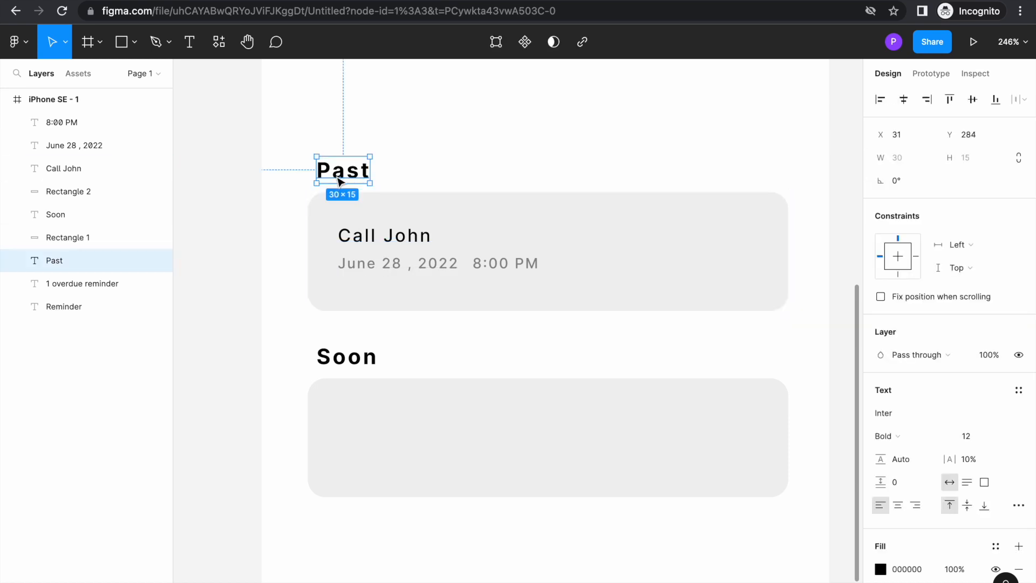
drag(340, 180, 362, 181)
drag(362, 357, 384, 359)
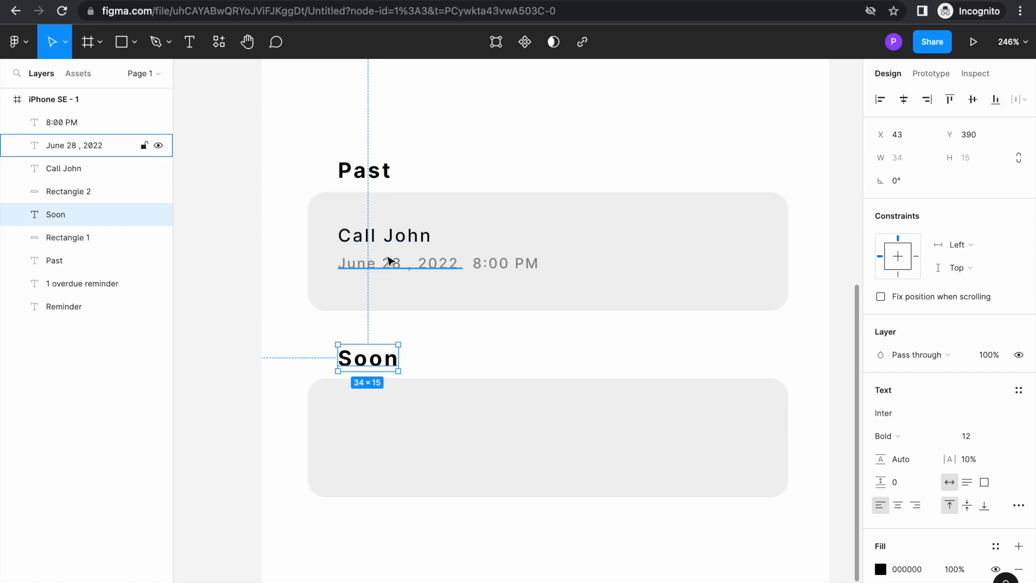
Step: Group the "Past" card's title, date and time, and place a duplicate of the group in the "Soon" card at about X 43, Y 424
drag(388, 257, 386, 253)
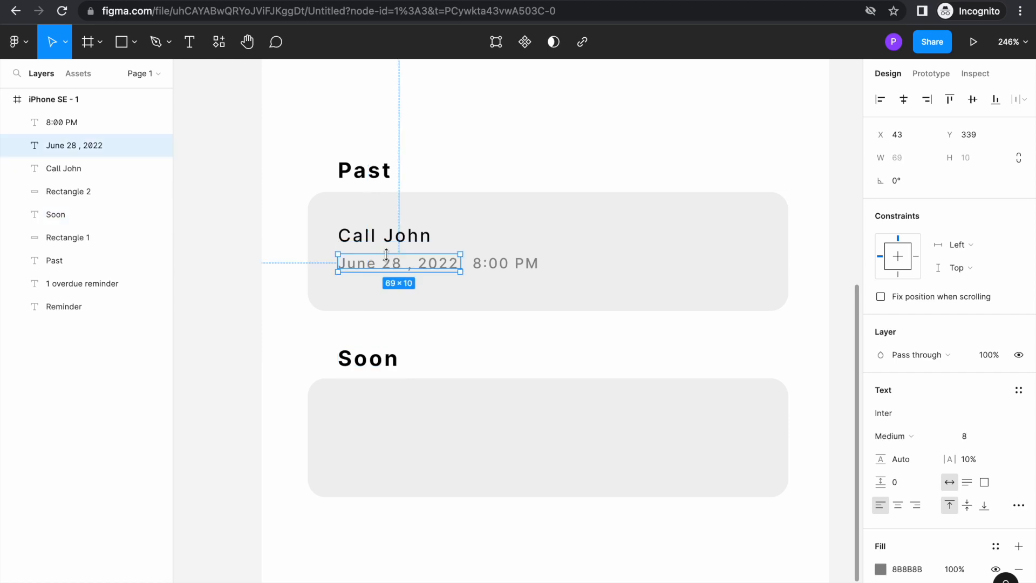
drag(397, 254, 397, 254)
shift+click(488, 263)
shift+click(408, 242)
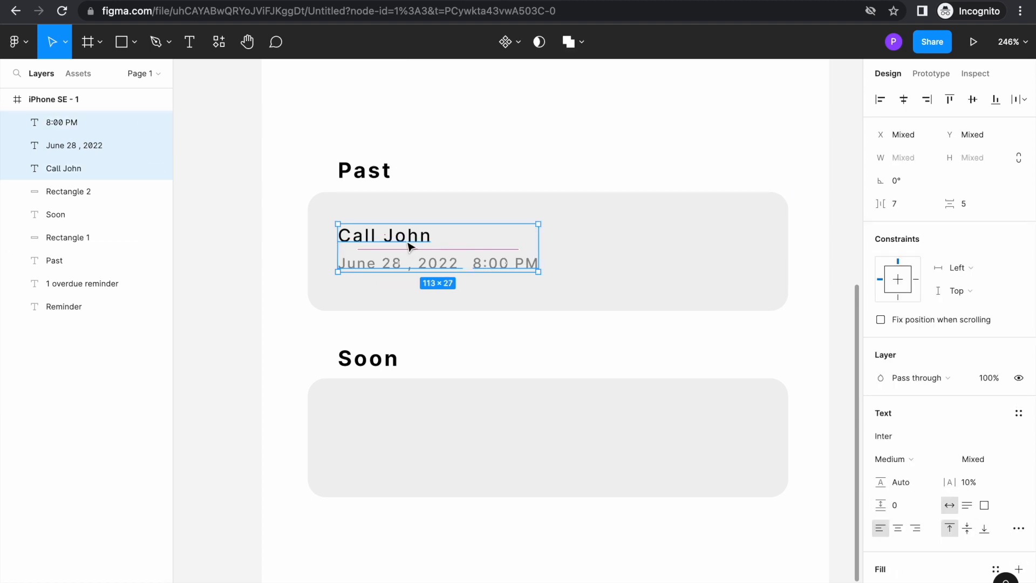
right_click(408, 243)
mouse_move(431, 262)
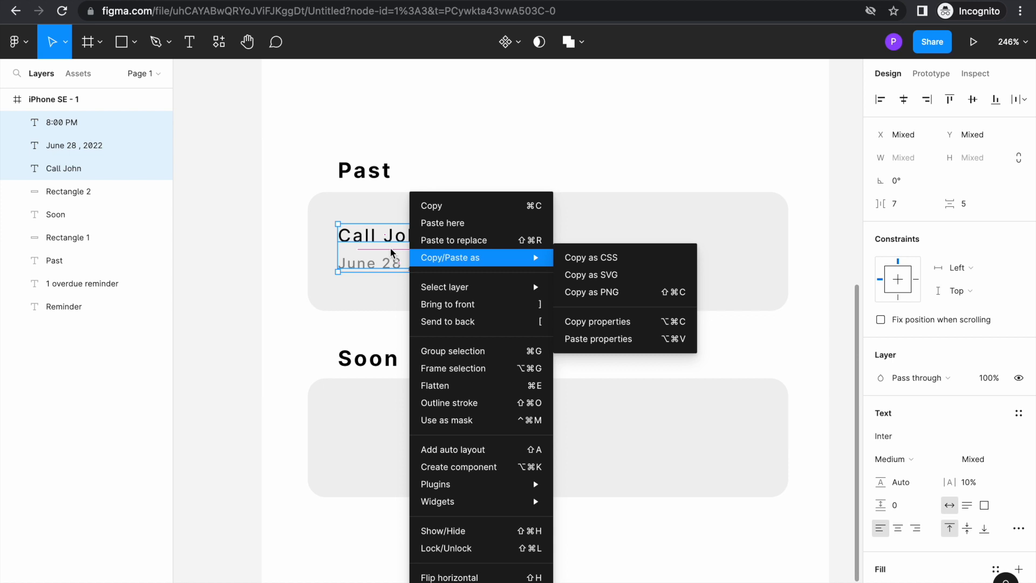
click(455, 352)
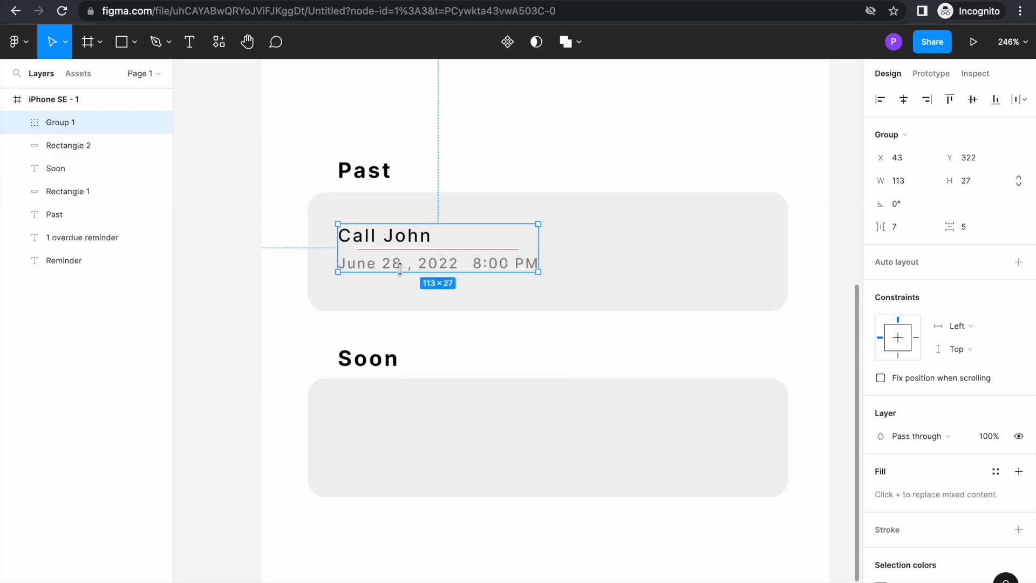
key(ctrl+d)
drag(400, 270, 384, 452)
Step: Change the reminder title in the "Soon" card to "Call" followed by the second contact's first name
double_click(414, 424)
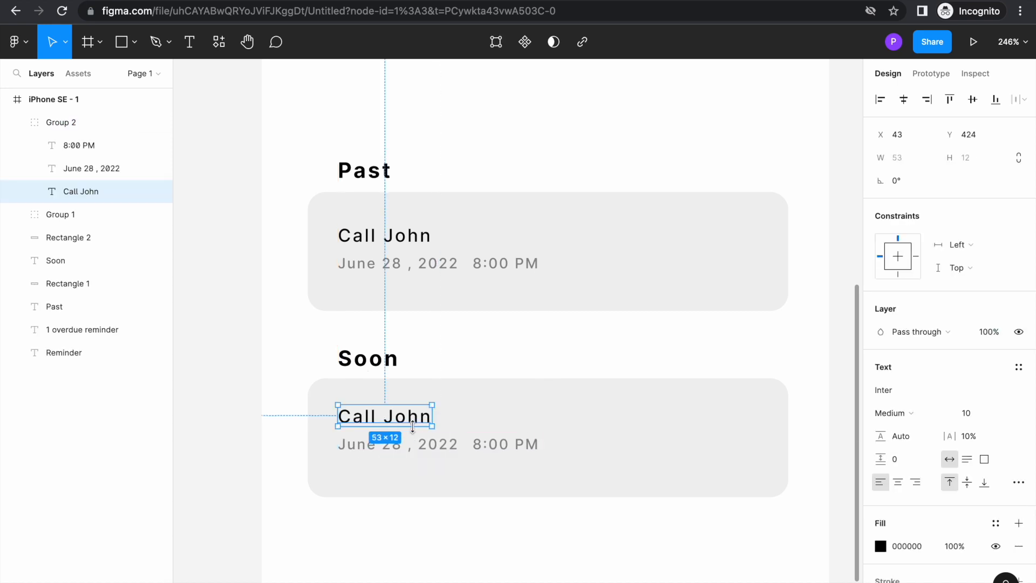
double_click(428, 422)
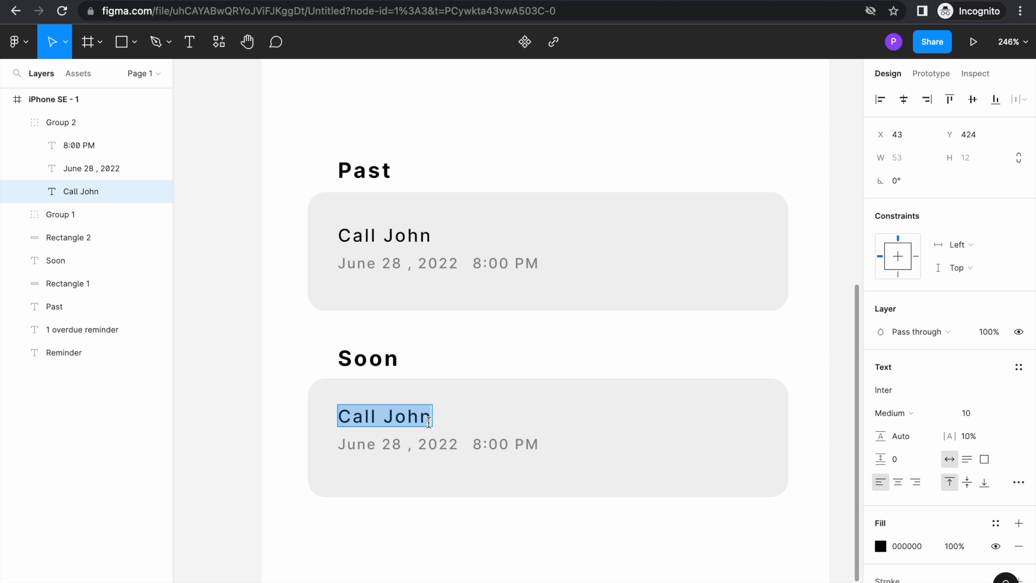
click(429, 421)
key(BackSpace)
key(BackSpace)
key(BackSpace)
key(BackSpace)
text(aLEX)
key(BackSpace)
key(BackSpace)
key(BackSpace)
key(BackSpace)
text(Alex)
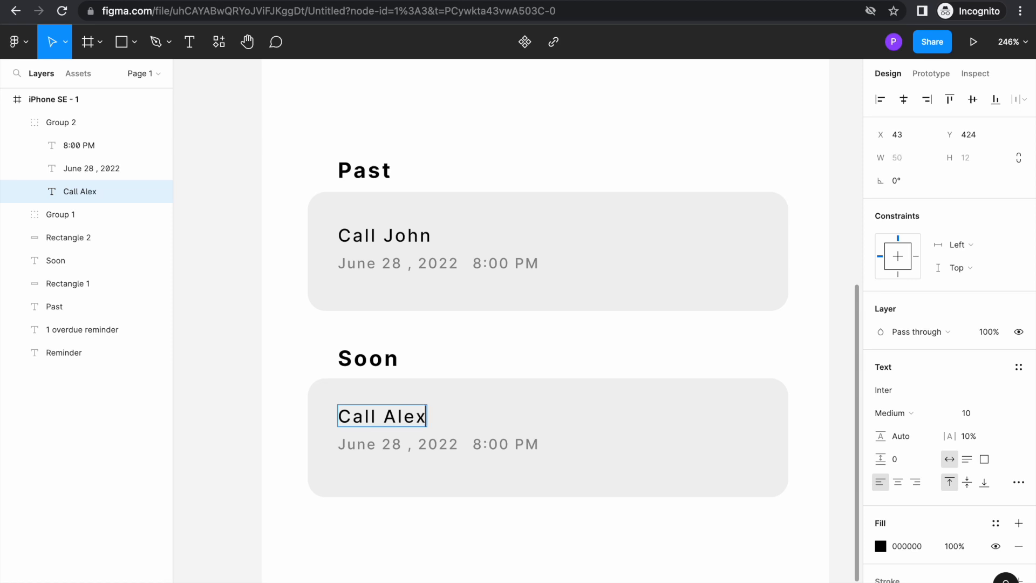
key(Escape)
click(494, 559)
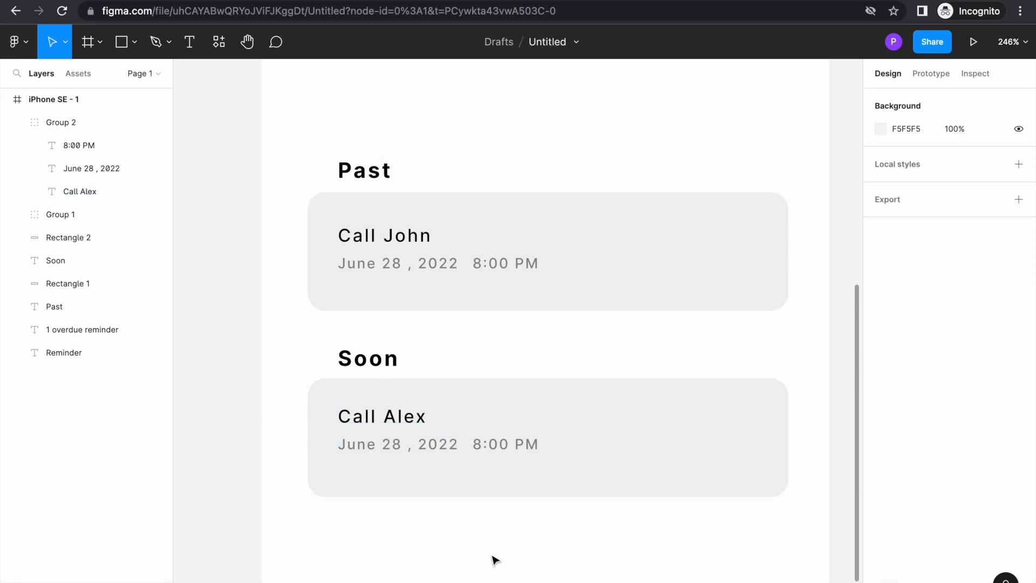
Step: Duplicate the whole iPhone SE reminder frame and place the copy beside the original
ctrl+scroll(494, 559, down, 5)
ctrl+scroll(494, 560, down, 5)
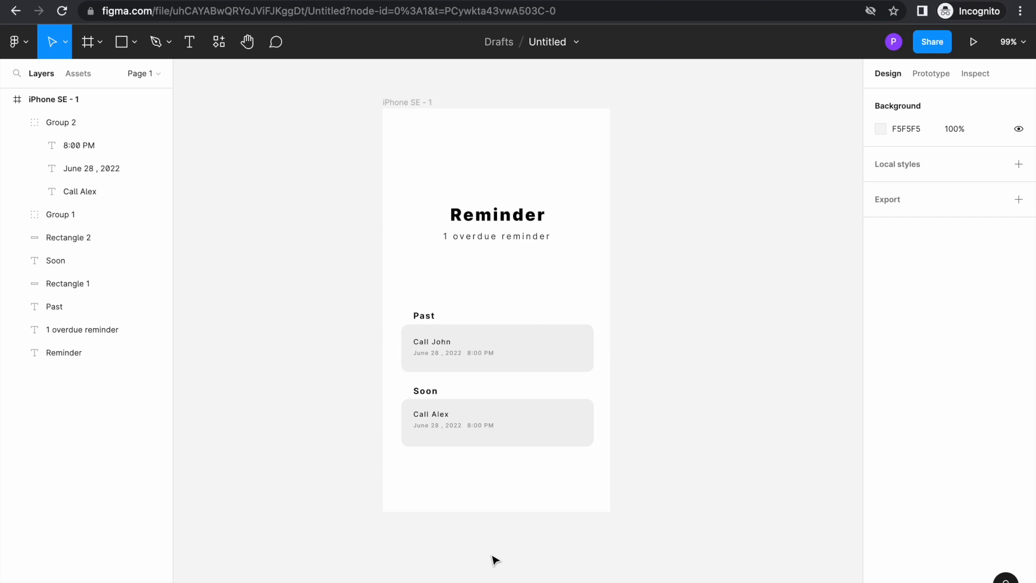
ctrl+scroll(495, 560, up, 2)
scroll(494, 560, up, 2)
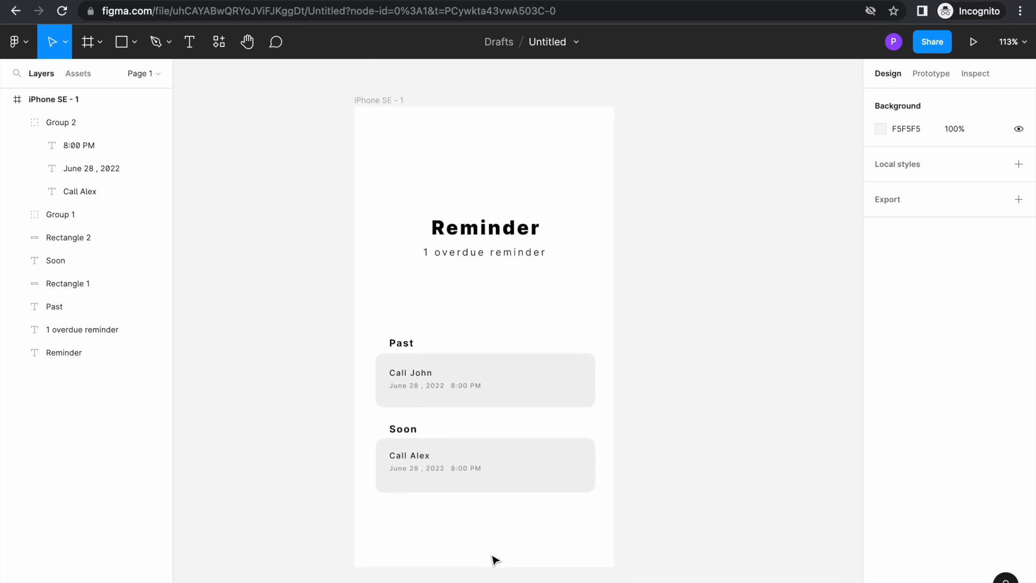
click(373, 101)
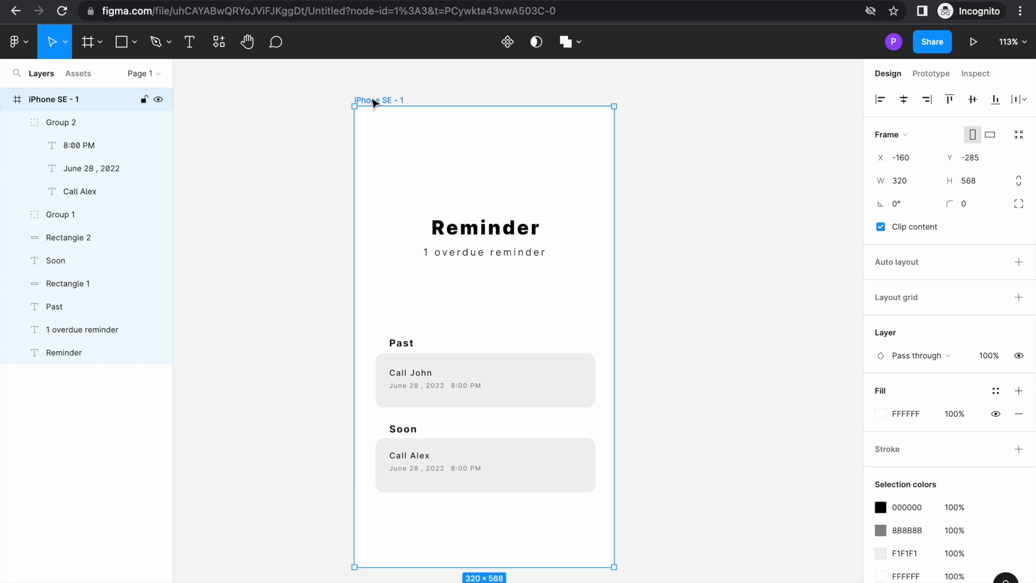
key(ctrl+d)
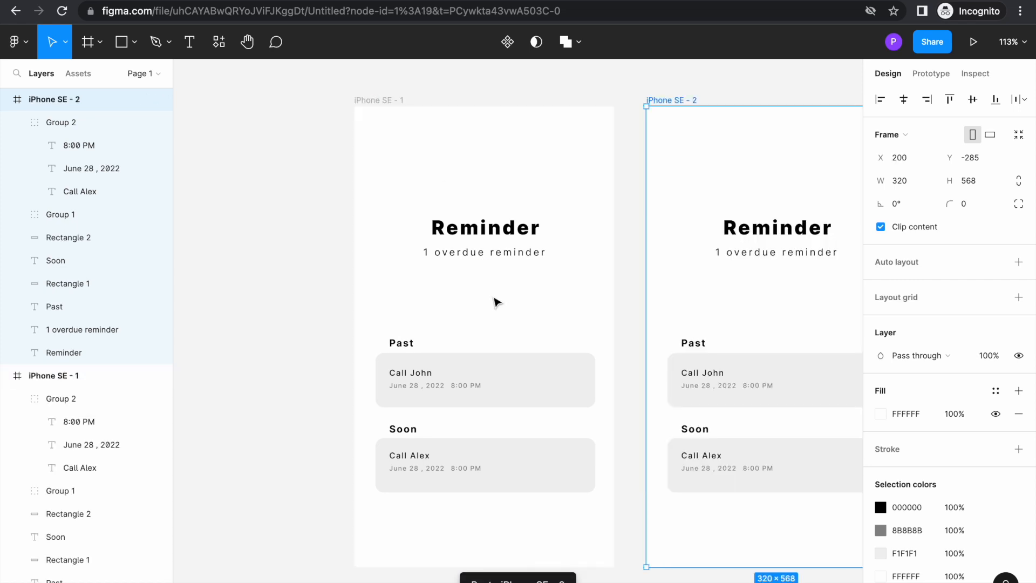
scroll(497, 301, right, 5)
scroll(497, 301, down, 1)
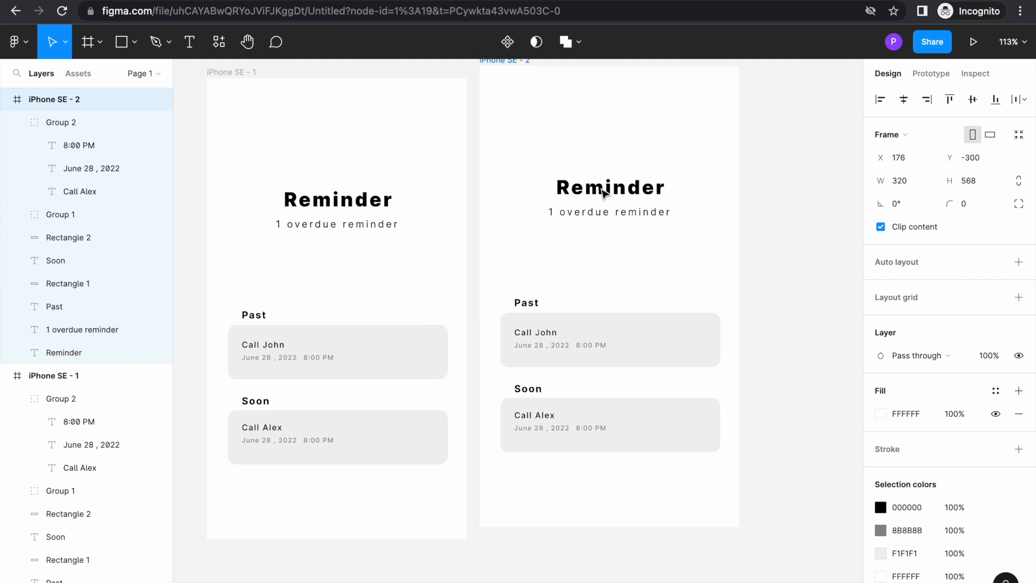
Step: Move the second frame's heading to about X 43, Y 83, and change its text to "Call" followed by the second contact's first name
drag(605, 191, 588, 169)
click(631, 213)
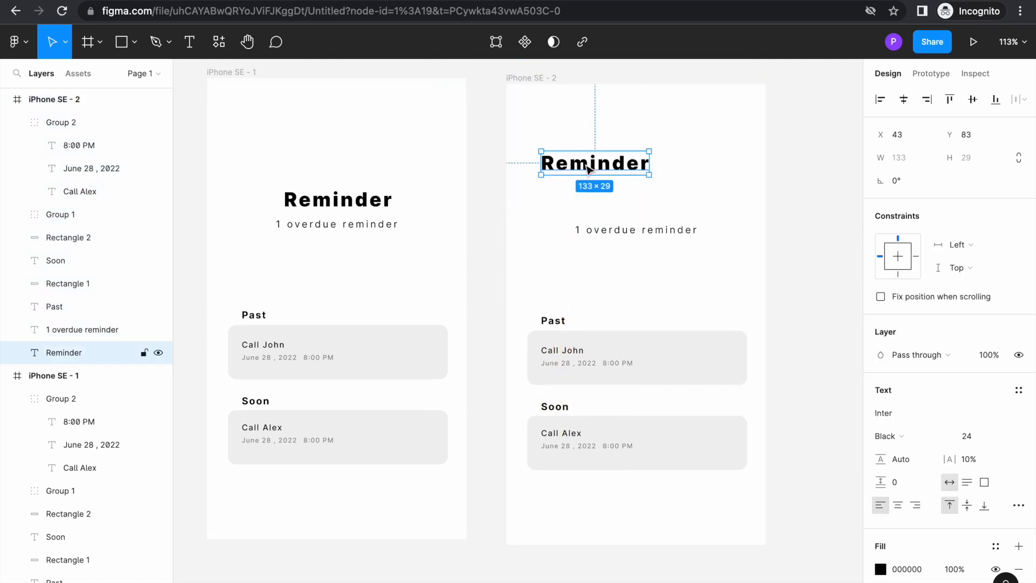
double_click(589, 168)
text(C)
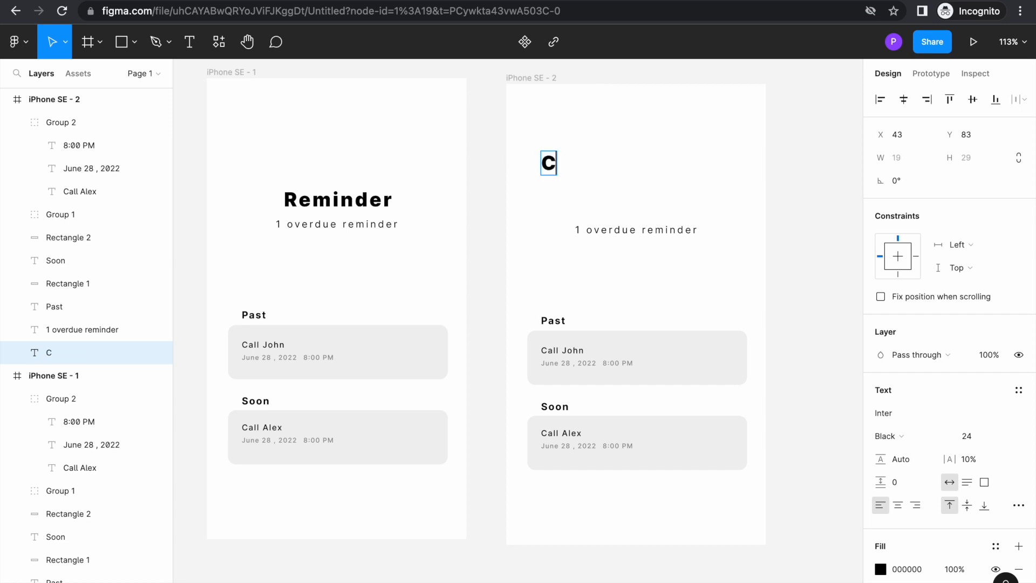
text(all Joh)
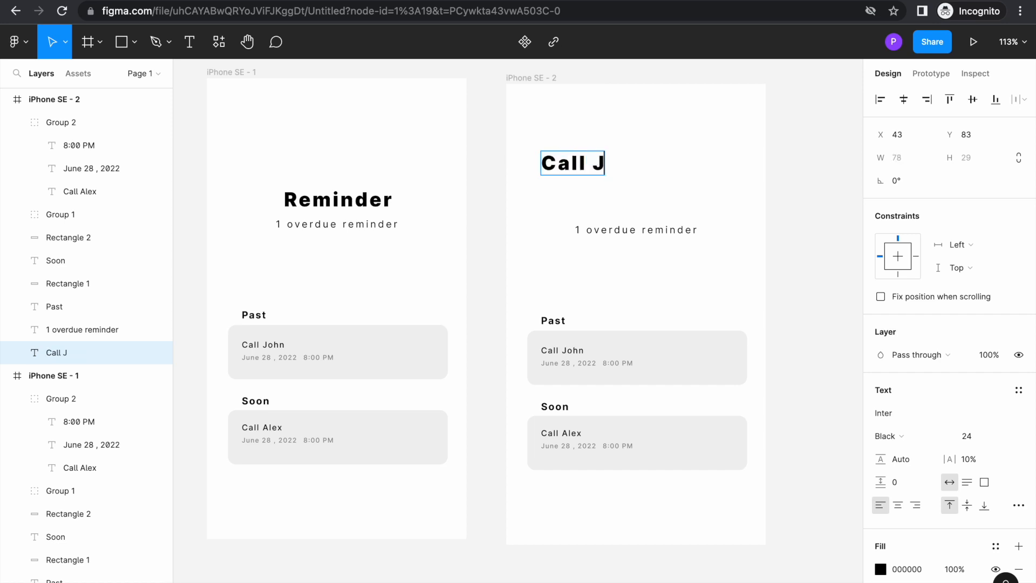
key(BackSpace)
key(BackSpace)
key(BackSpace)
key(BackSpace)
text(a)
key(BackSpace)
key(BackSpace)
text(Alex)
click(610, 229)
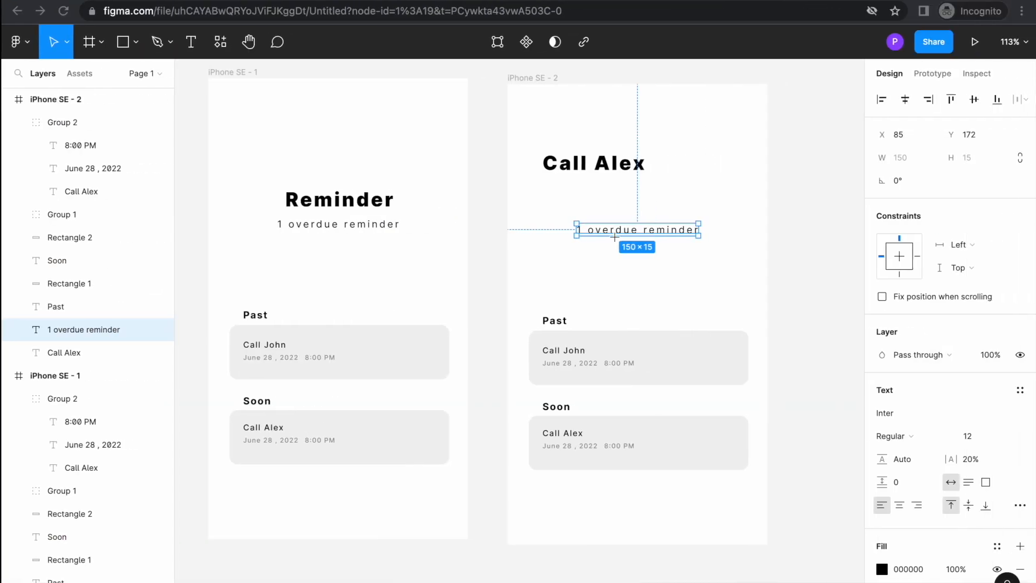
Step: Move the second frame's "Past" card rectangle beneath the heading to about X 33, Y 132, and send it to back
click(629, 351)
double_click(654, 362)
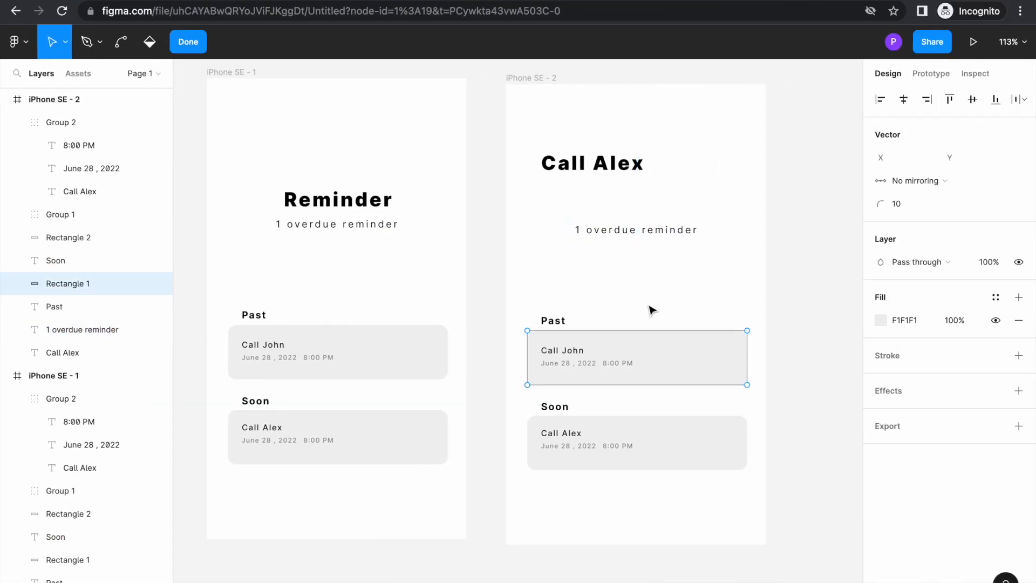
key(Escape)
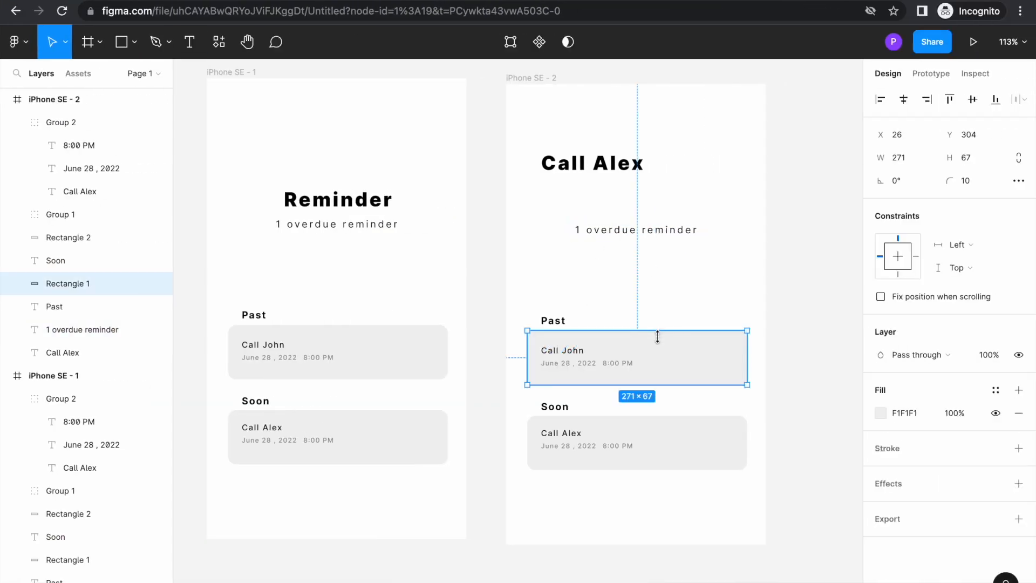
drag(689, 386, 694, 246)
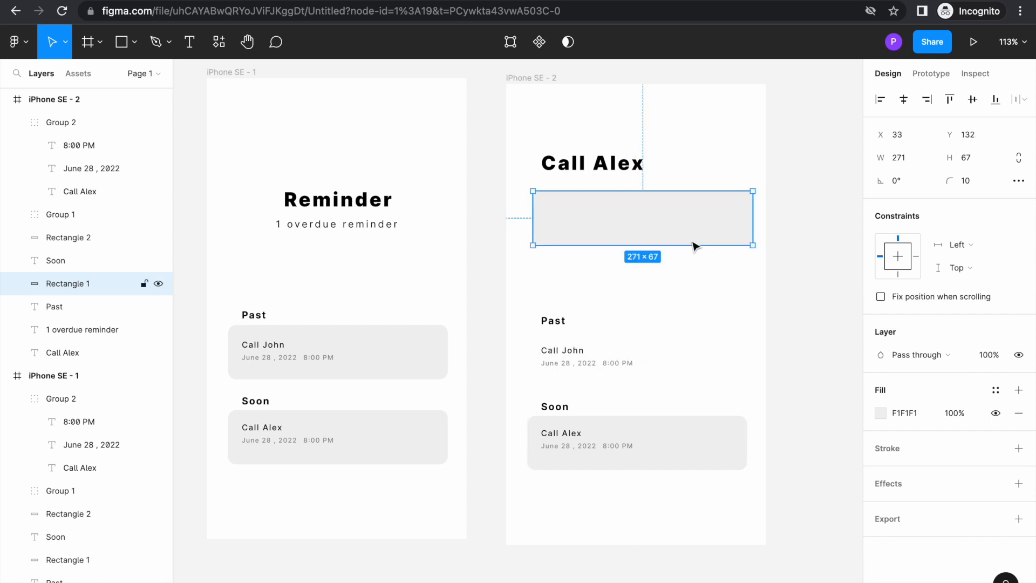
right_click(662, 220)
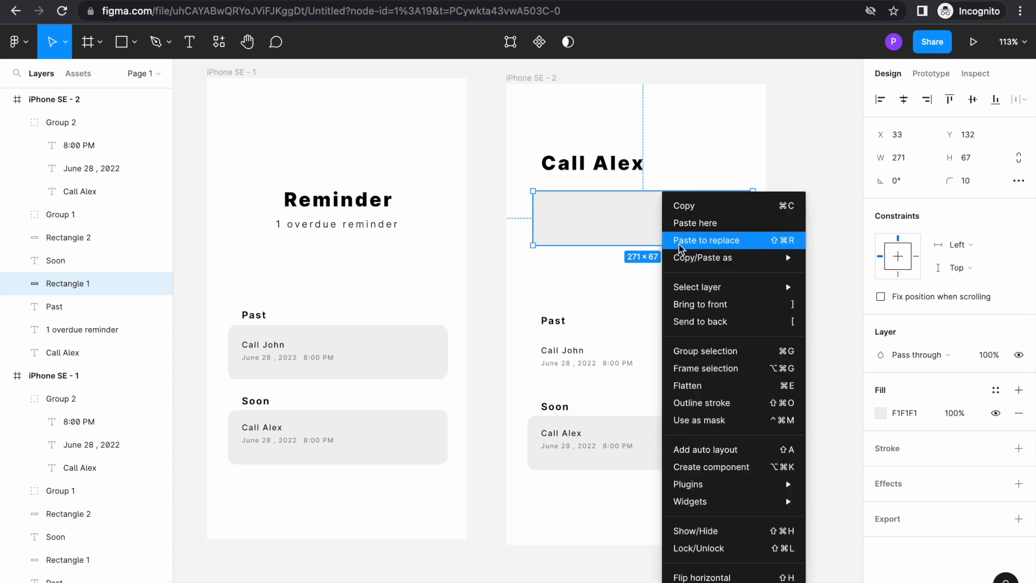
click(714, 323)
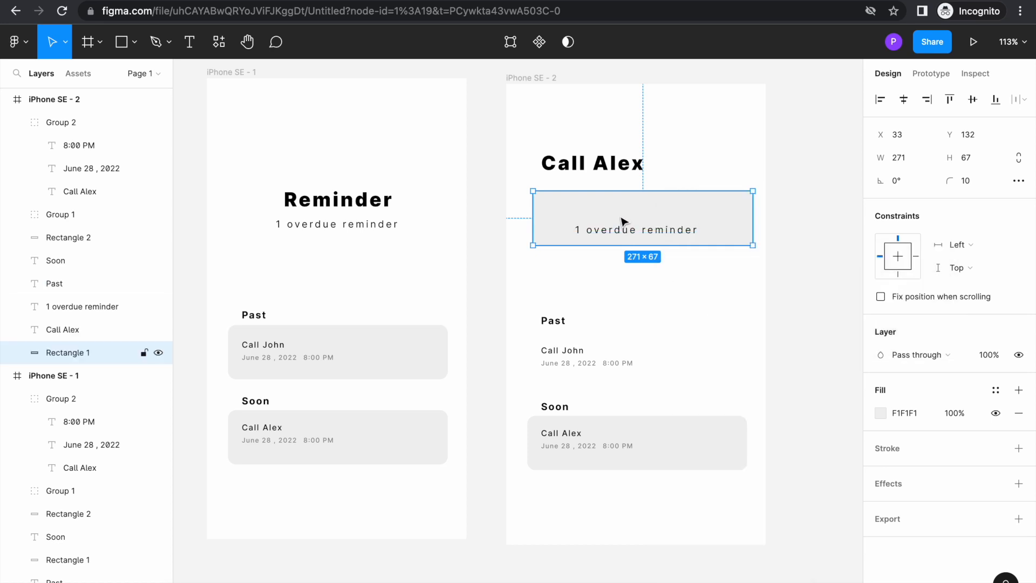
Step: Shift the card rectangle slightly down, and move the heading slightly down toward the rectangle's left edge
drag(621, 220, 623, 226)
drag(602, 163, 596, 169)
click(630, 261)
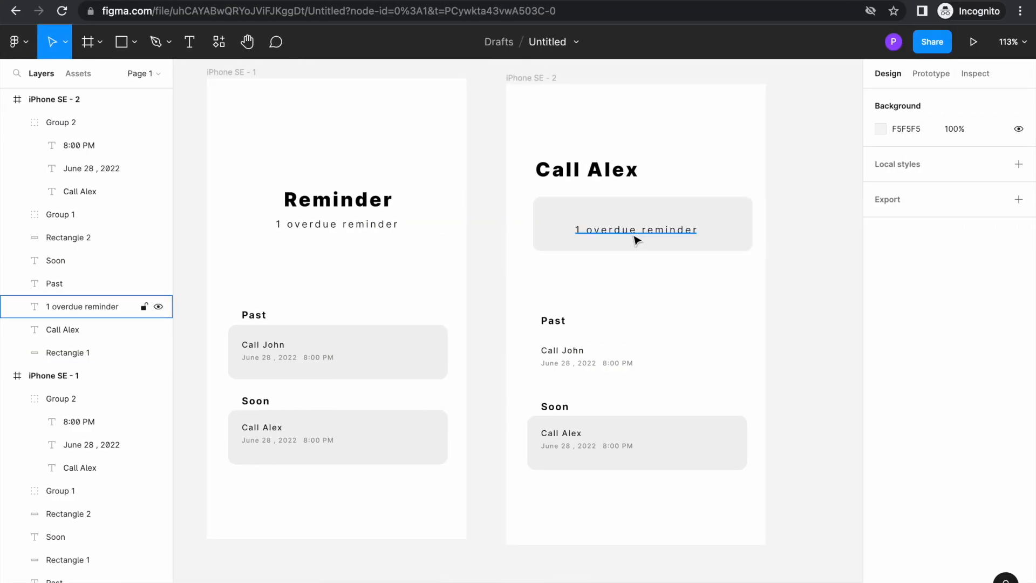
Step: Replace the "1 overdue reminder" text in the second frame with "Please remind me to call" followed by the contact's first name
double_click(634, 236)
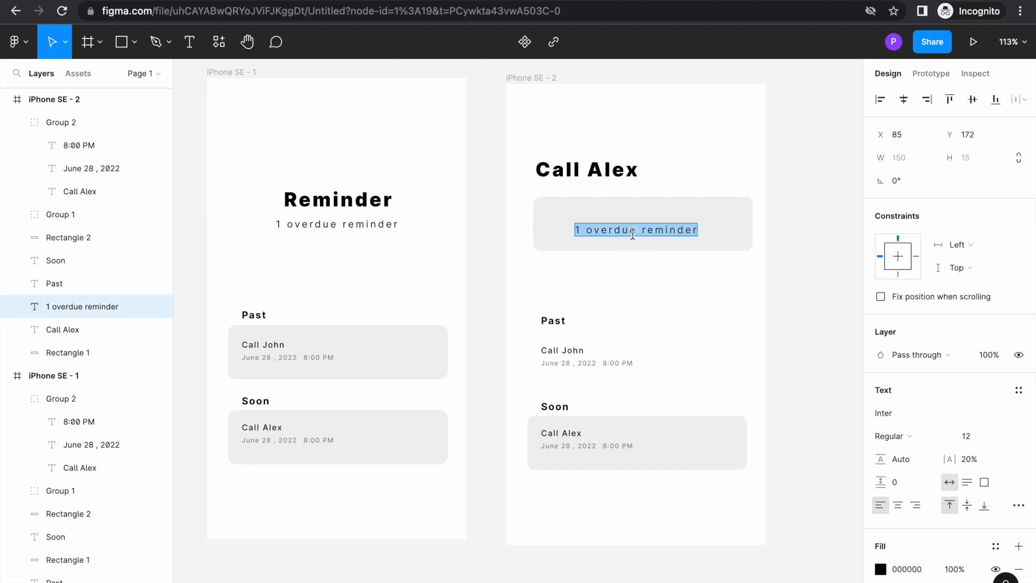
text(P)
key(BackSpace)
text(Please)
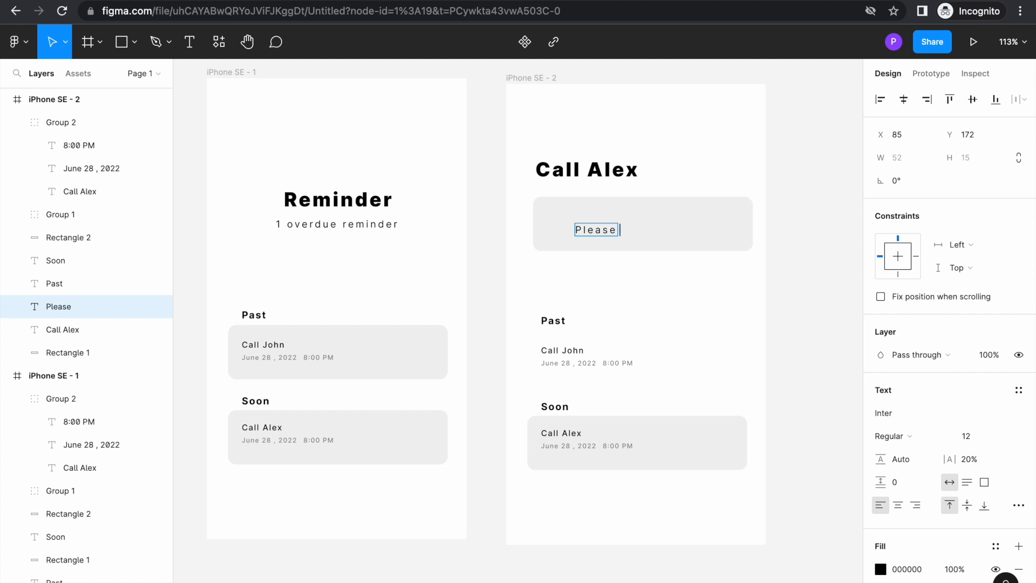
text( remind me to call a)
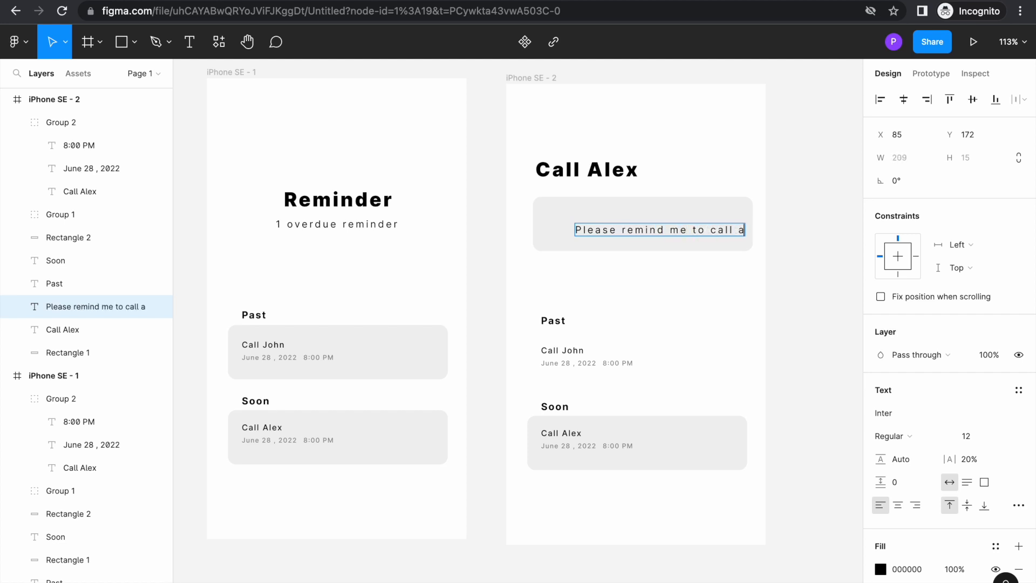
key(BackSpace)
text(ALex)
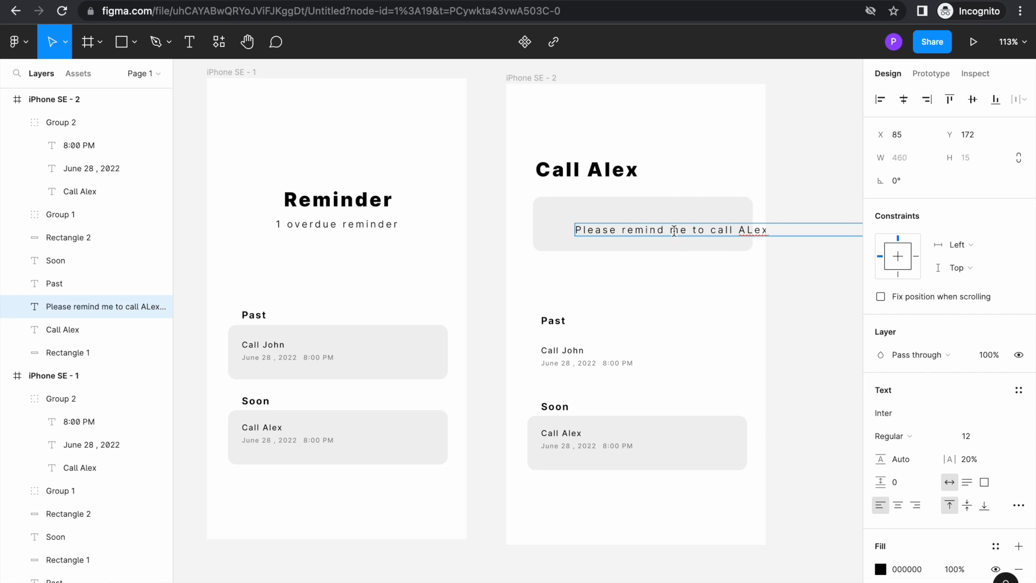
key(Escape)
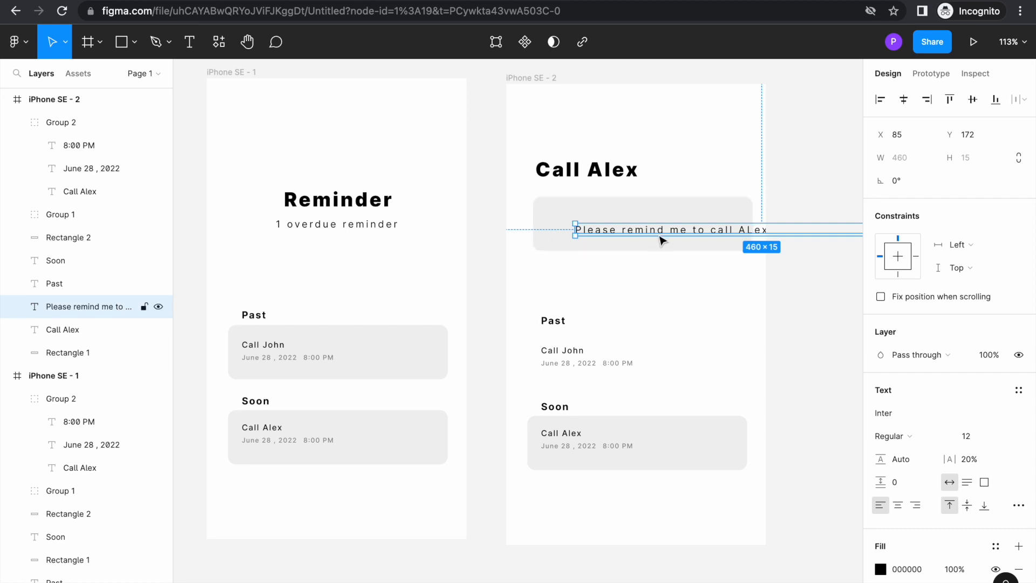
Step: Move the reminder message up within the second frame's card to about X 58, Y 160, and set its text box to fixed size
drag(661, 238, 637, 230)
drag(638, 230, 638, 231)
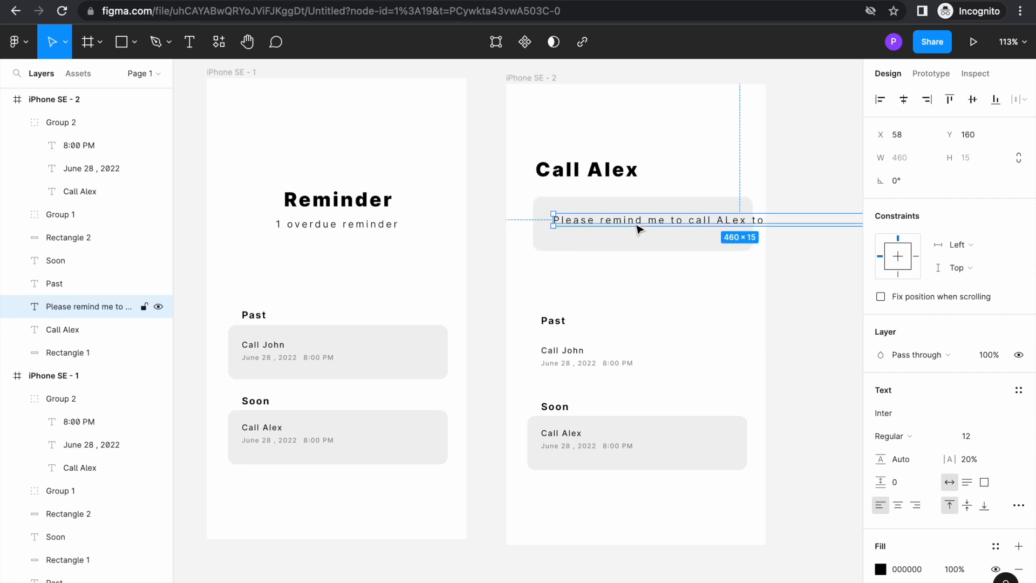
scroll(912, 330, down, 3)
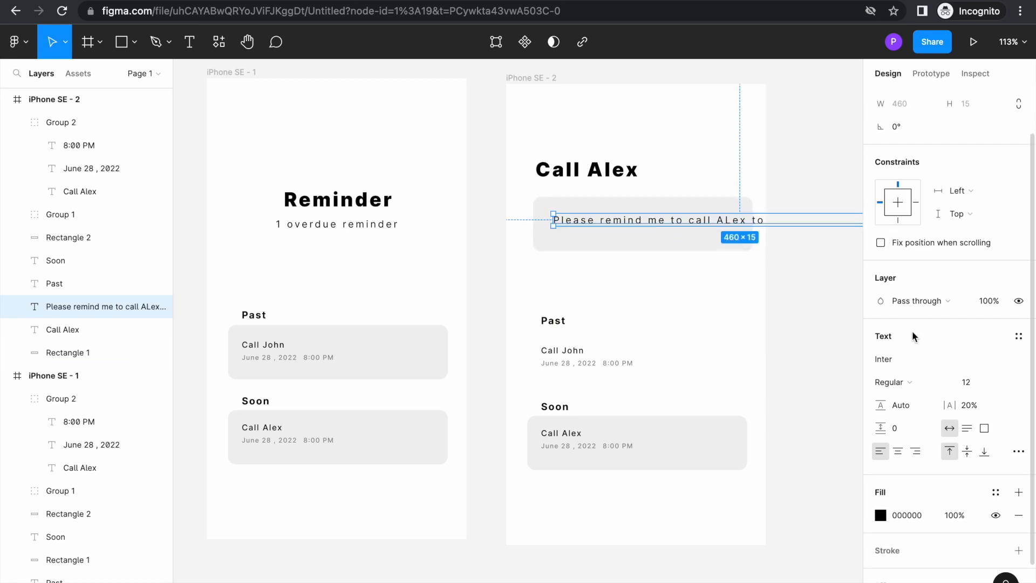
scroll(912, 330, up, 1)
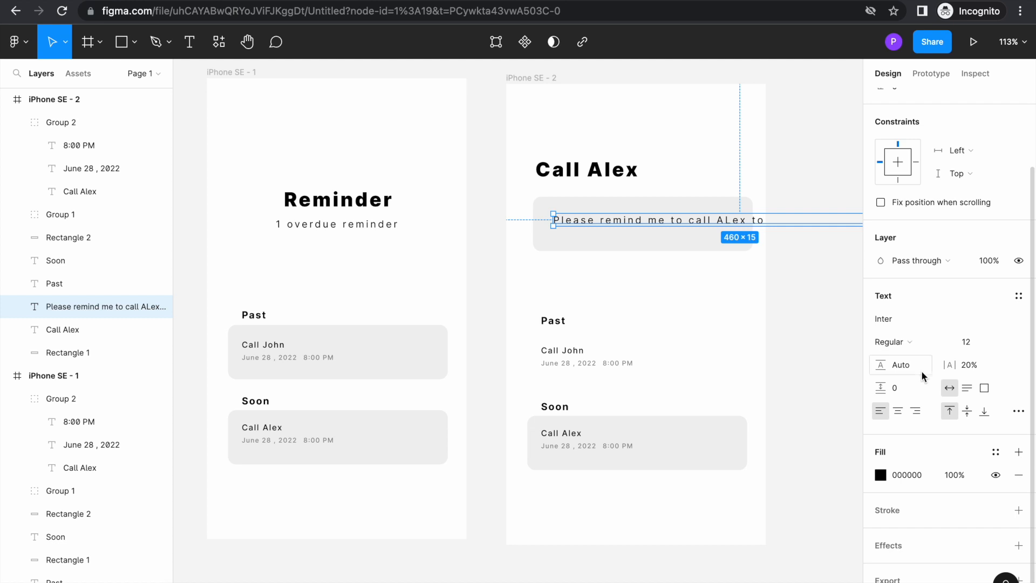
click(986, 388)
Step: Resize the message box to about 236 × 93, place it inside the card at about X 51, Y 151, and extend the card's height to about 105
drag(785, 225, 567, 231)
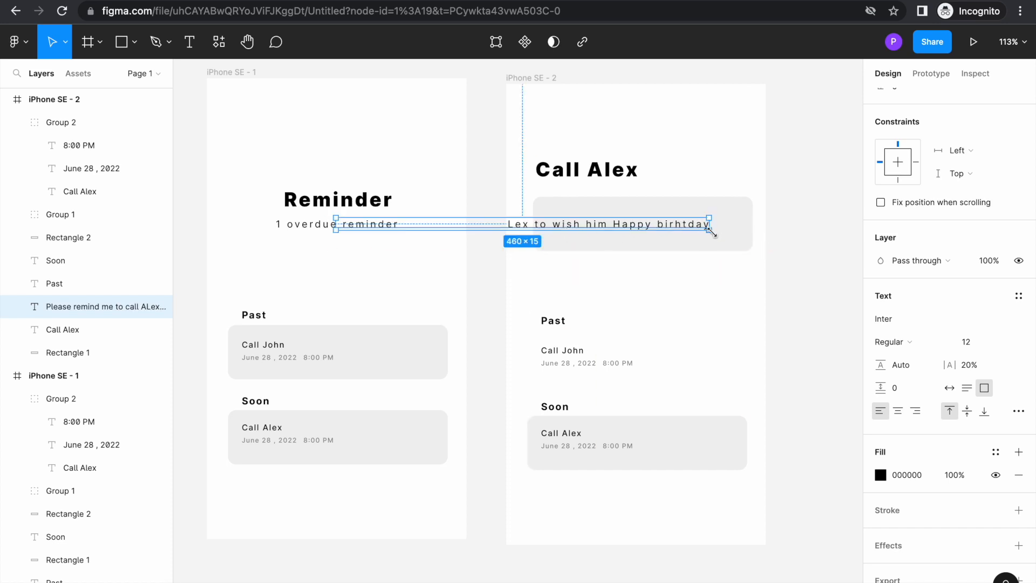
drag(710, 229, 527, 293)
drag(497, 254, 708, 243)
click(747, 240)
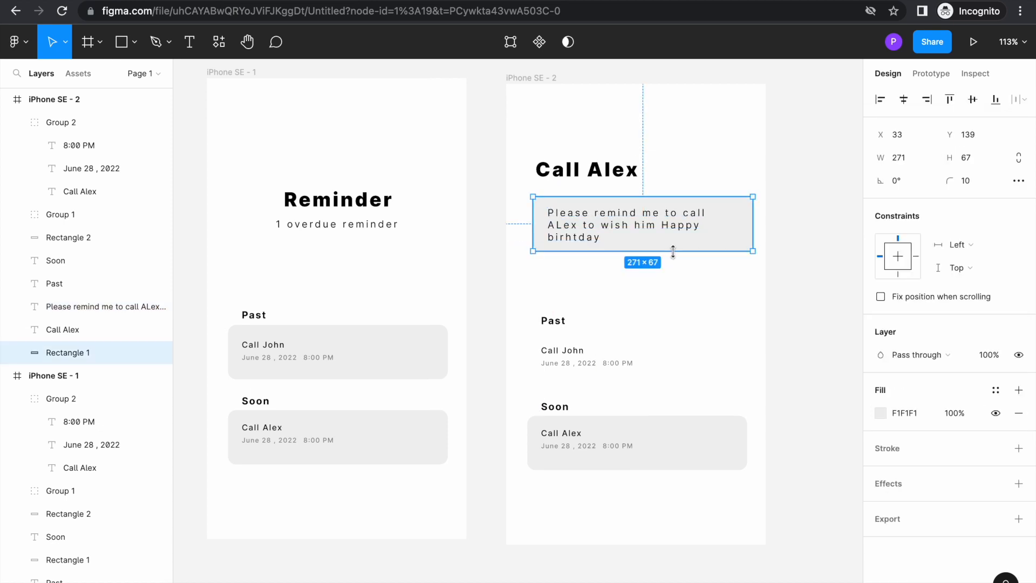
drag(661, 251, 661, 281)
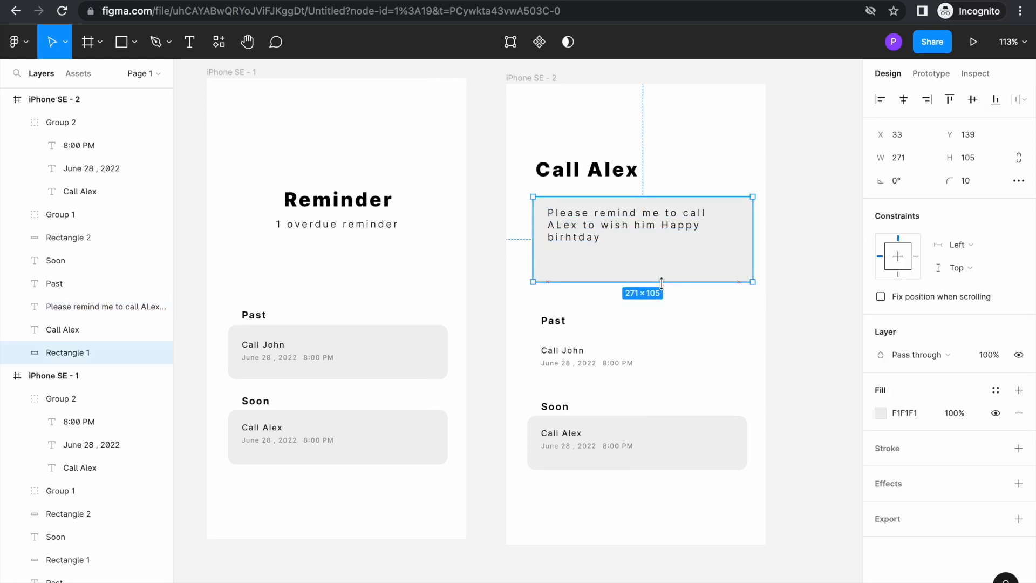
Step: Correct the capitalization of the contact's first name in the reminder message by making its second letter lowercase
double_click(594, 243)
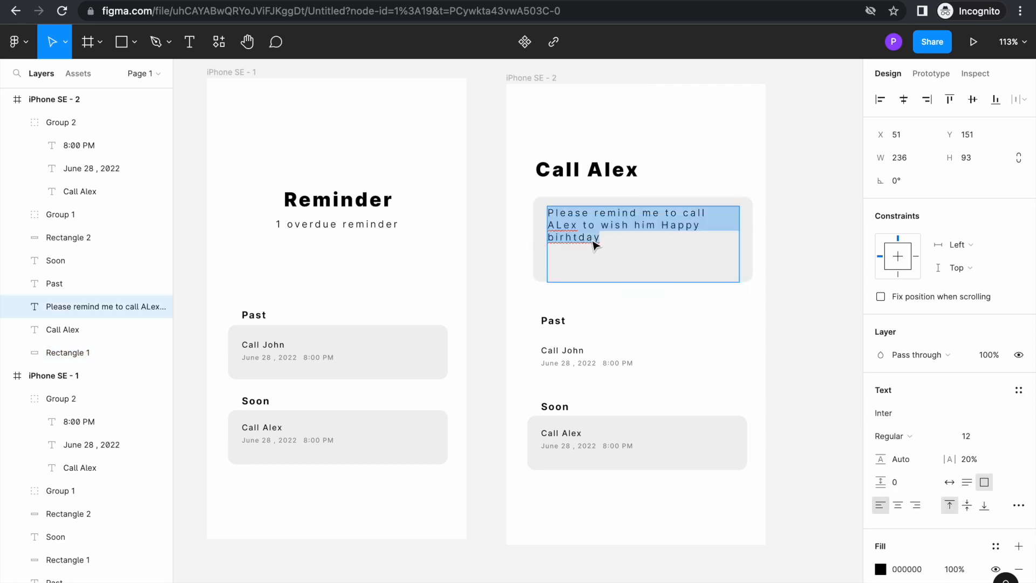
key(Escape)
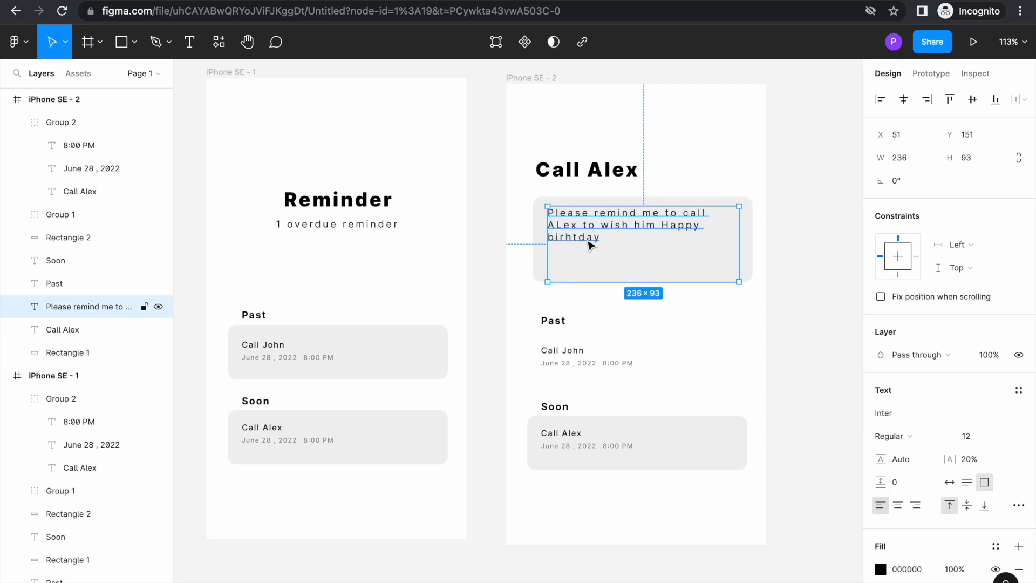
double_click(565, 225)
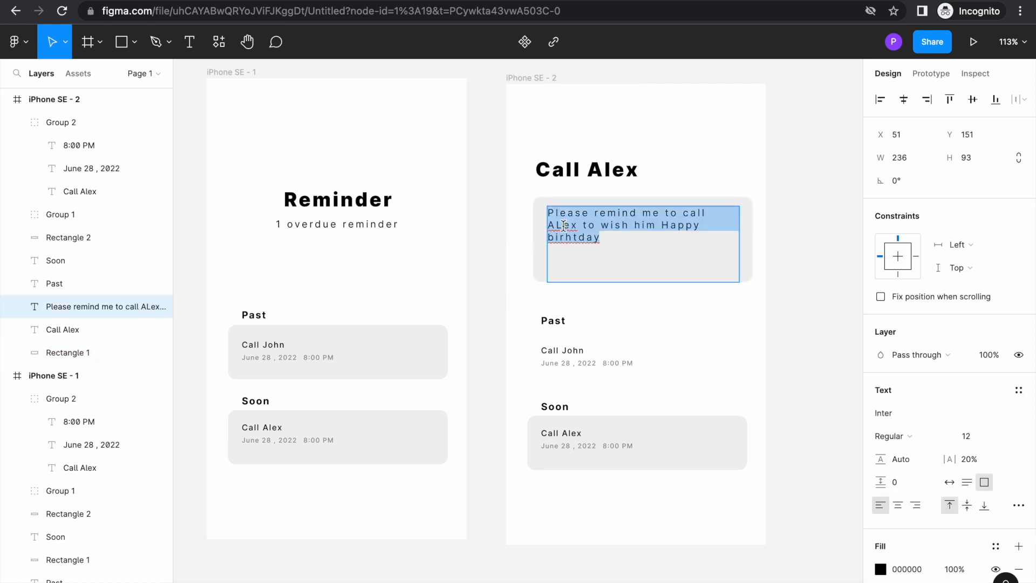
click(563, 225)
key(BackSpace)
text(l)
key(Escape)
key(Escape)
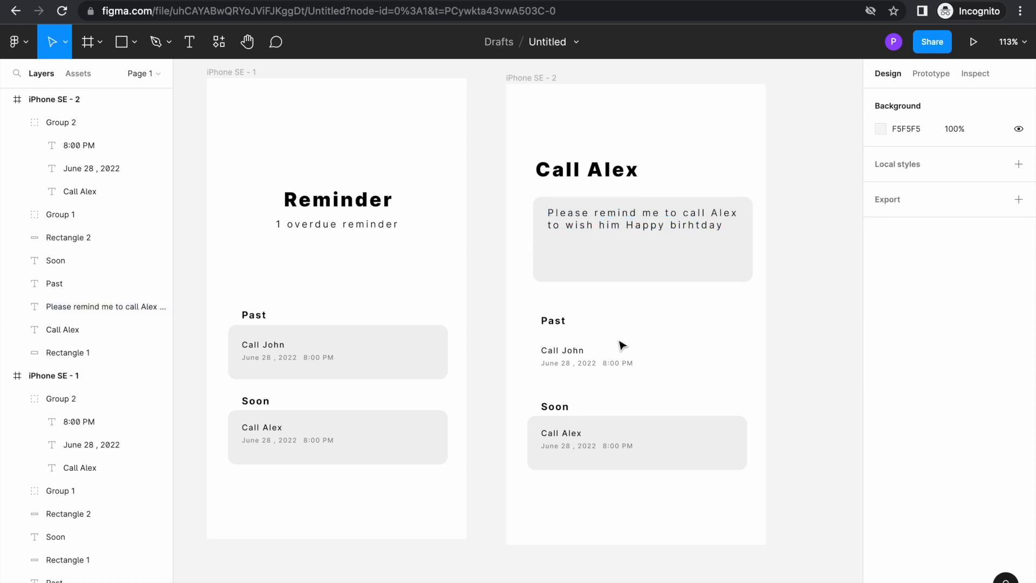
Step: Set the reminder message's font size to 10 and nudge the text down to about Y 156
click(639, 232)
click(970, 437)
text(10)
key(Return)
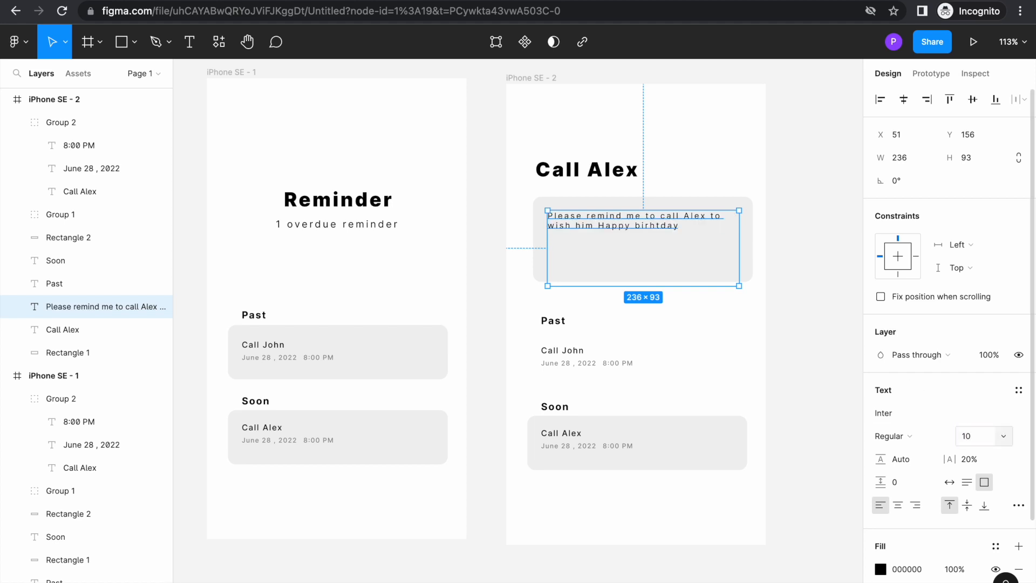
click(814, 381)
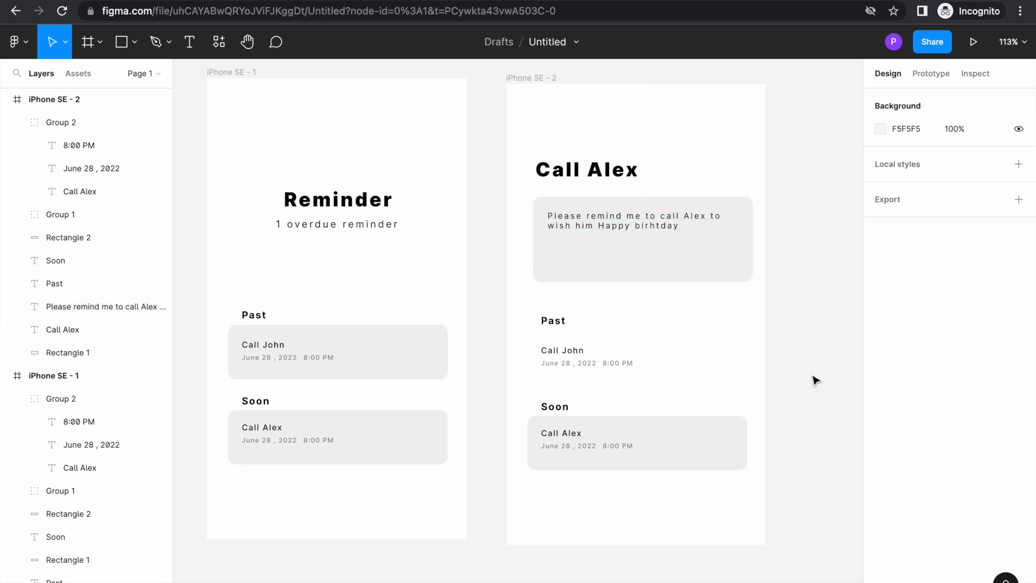
Step: Change the second frame's "Past" heading to "Time"
click(626, 269)
click(672, 369)
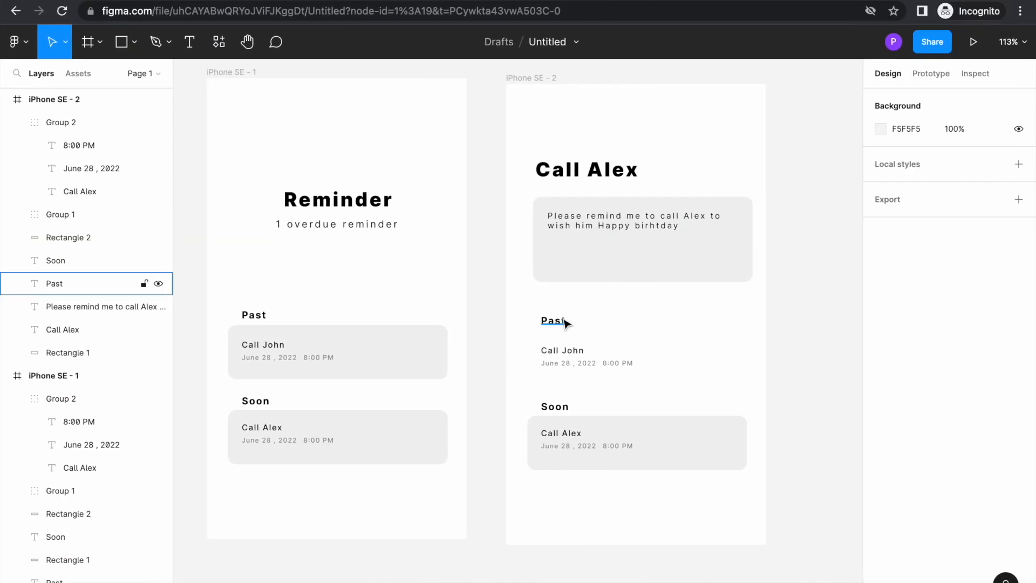
double_click(565, 322)
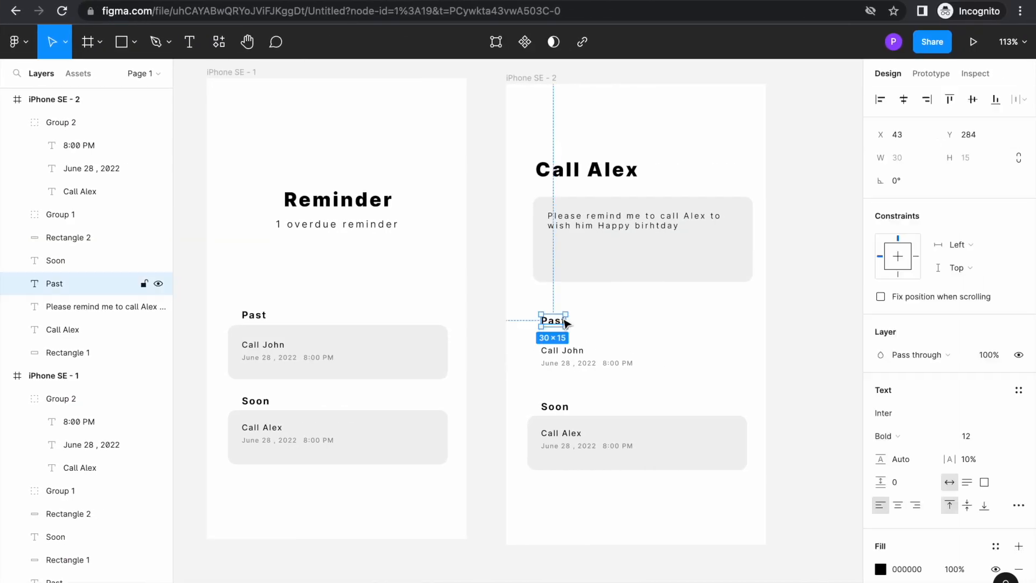
text(Time)
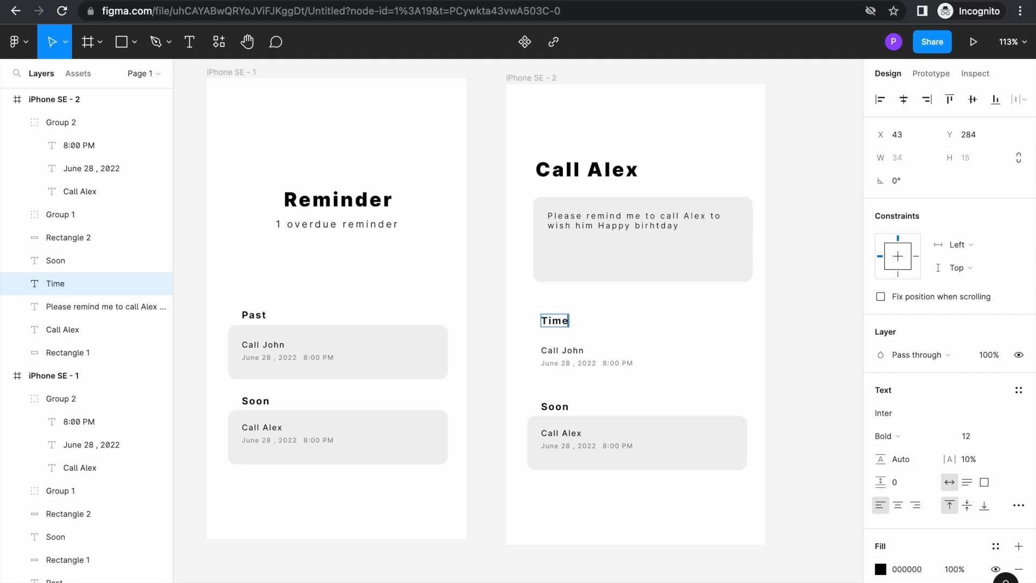
key(Escape)
Step: Ungroup the call title, date and time texts under the "Time" heading
click(612, 369)
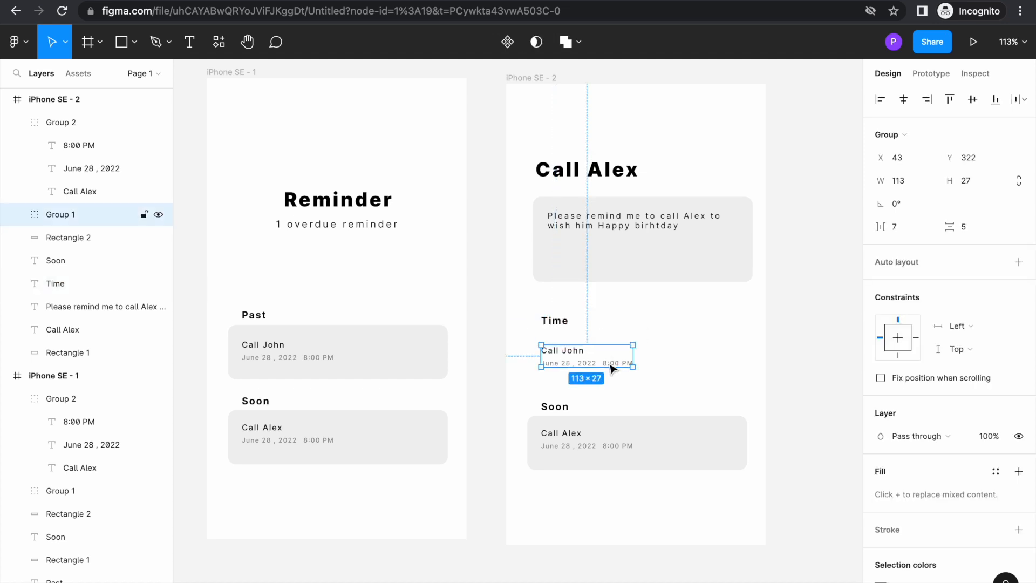
double_click(614, 363)
right_click(614, 363)
key(Escape)
click(576, 385)
click(563, 367)
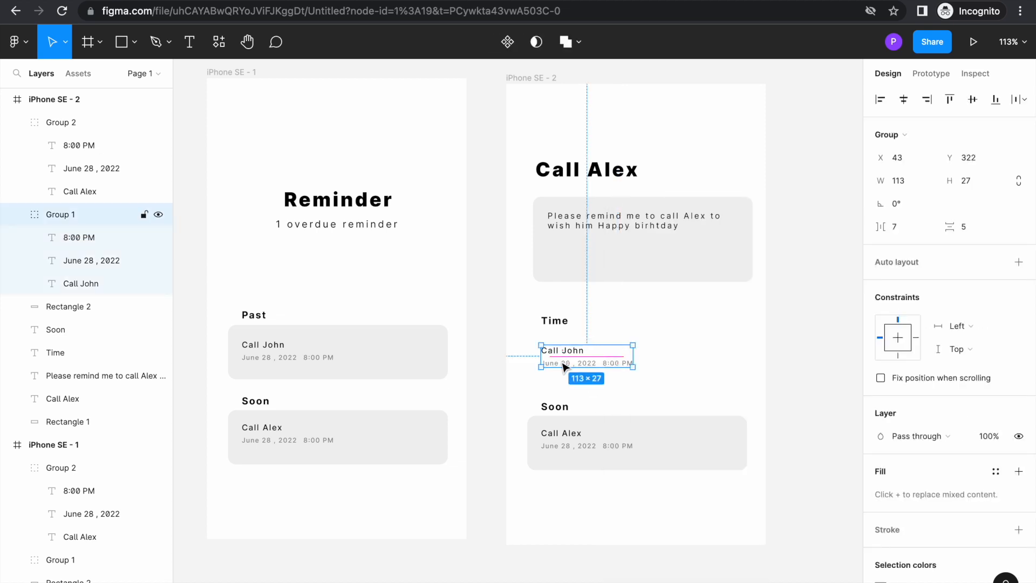
right_click(562, 367)
click(590, 365)
click(611, 389)
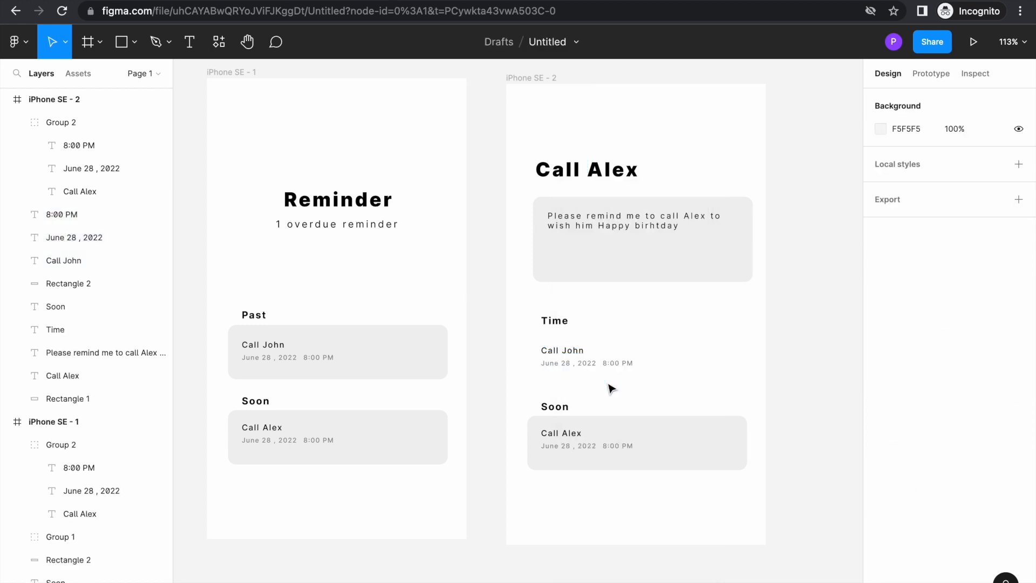
Step: Place the date and "8:00 PM" texts directly beneath the "Time" heading at about Y 308, and delete the ungrouped call title
click(570, 354)
drag(570, 356, 599, 417)
drag(619, 365, 626, 343)
click(624, 370)
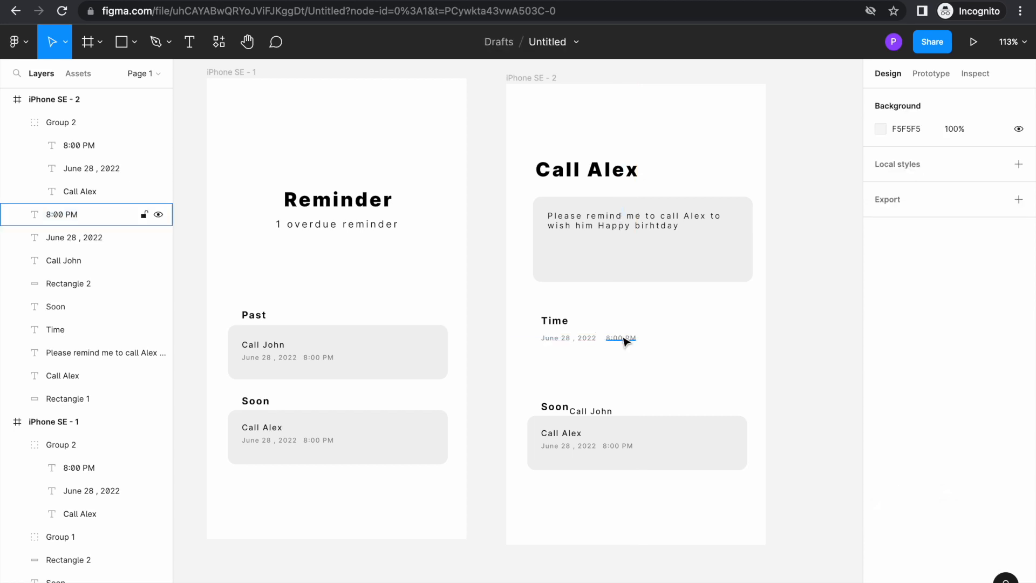
click(624, 339)
drag(622, 341, 623, 343)
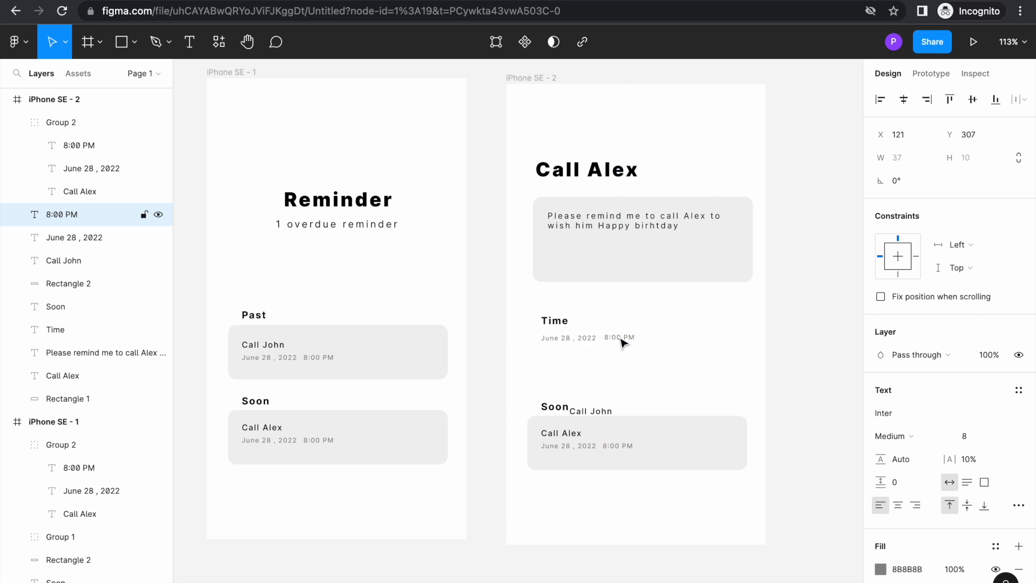
click(635, 369)
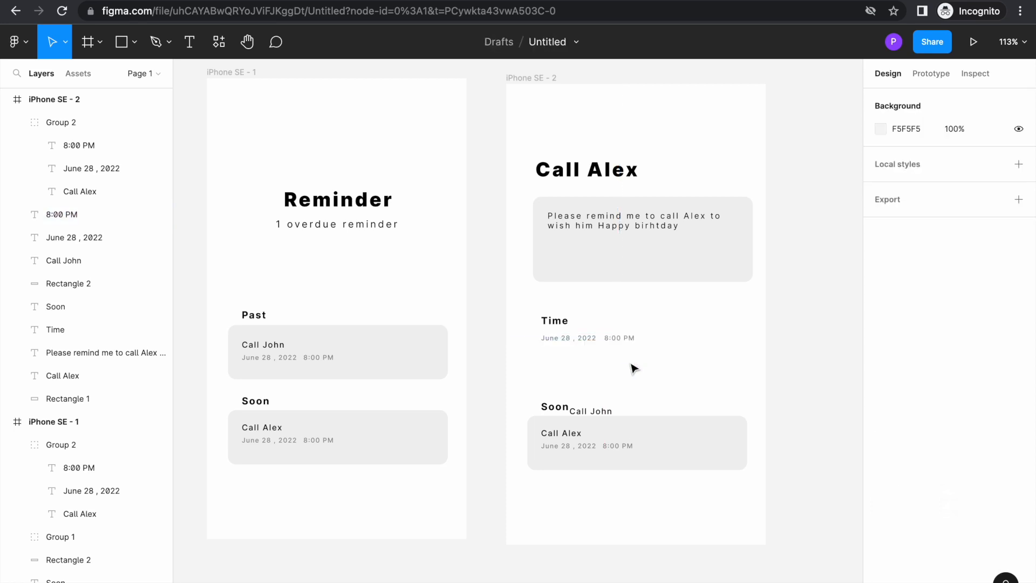
drag(589, 414, 590, 480)
key(Delete)
Step: Move the second frame's "Soon" heading up below the date line and change its text to "Alert Type"
drag(556, 408, 555, 367)
double_click(555, 364)
text(Alert)
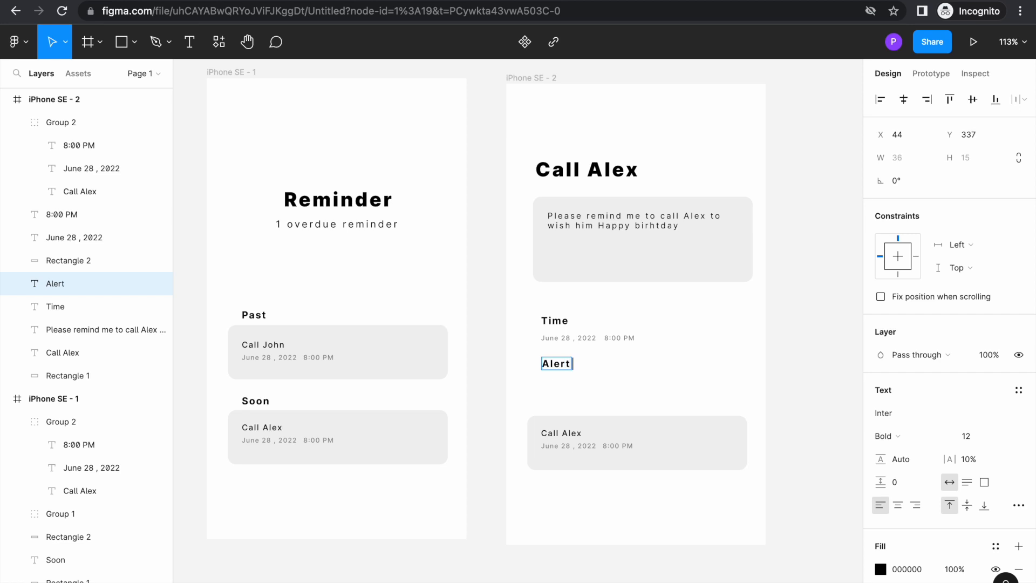
text( Type)
key(Escape)
drag(582, 372, 581, 377)
Step: Move the second frame's lower card rectangle to X 0, Y 501 at the frame's bottom, and delete the remaining call text group above it
click(652, 463)
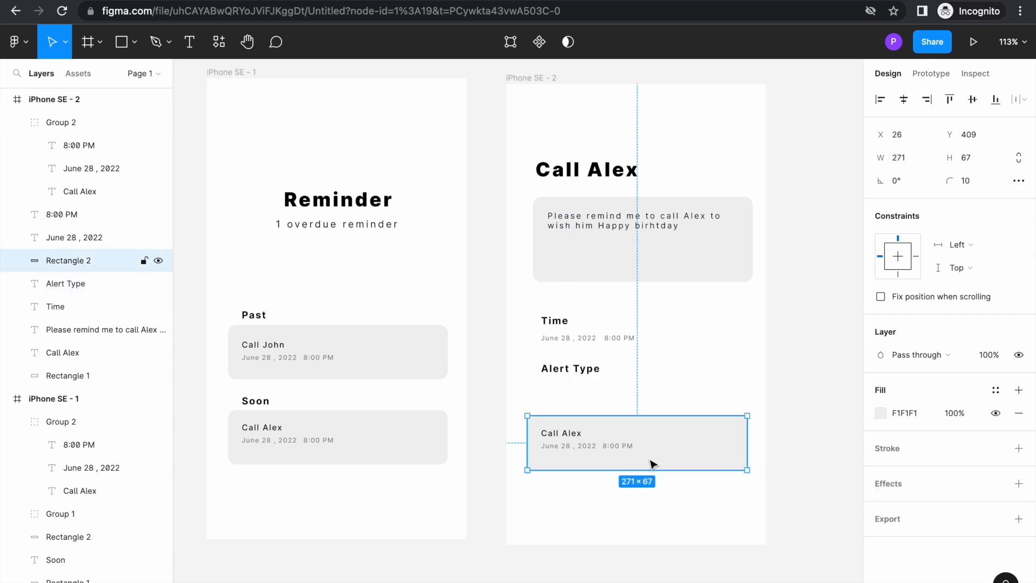
drag(651, 463, 629, 536)
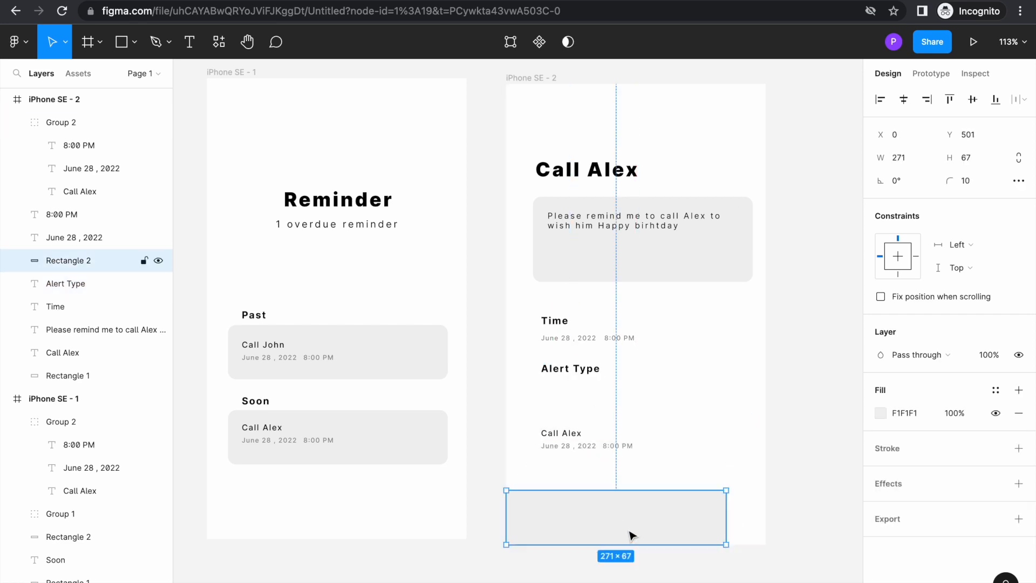
click(582, 447)
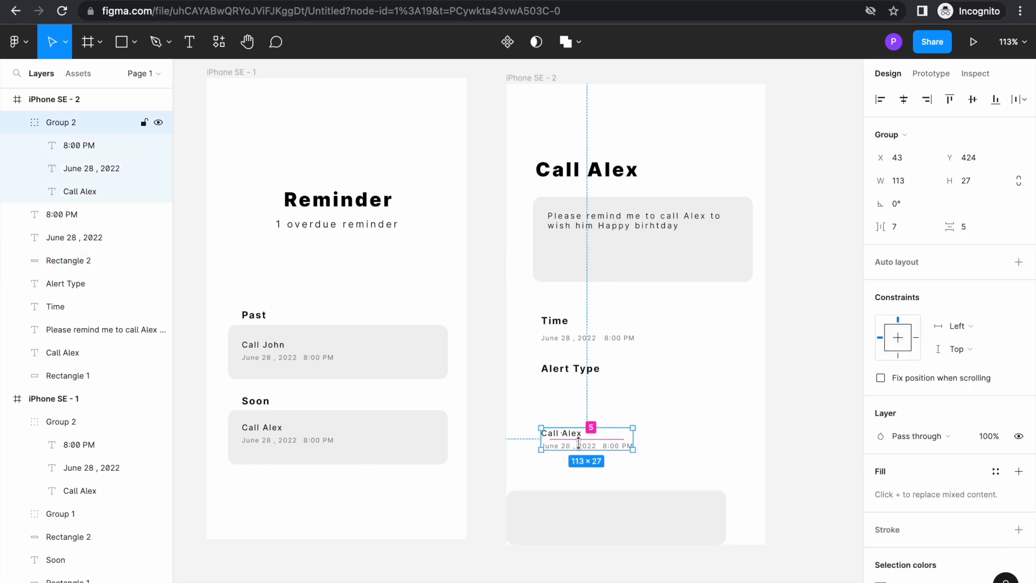
click(658, 419)
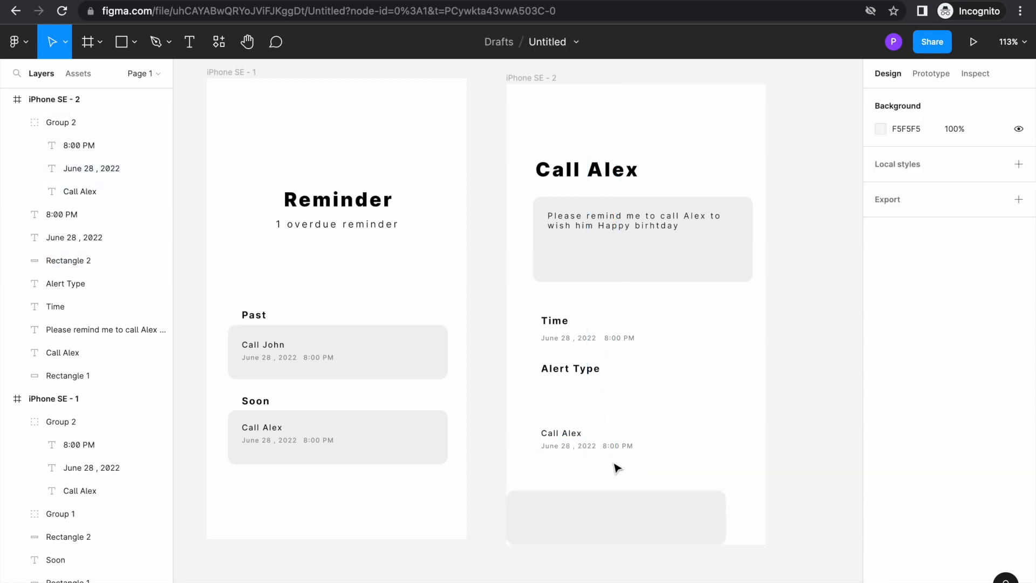
click(537, 433)
key(Delete)
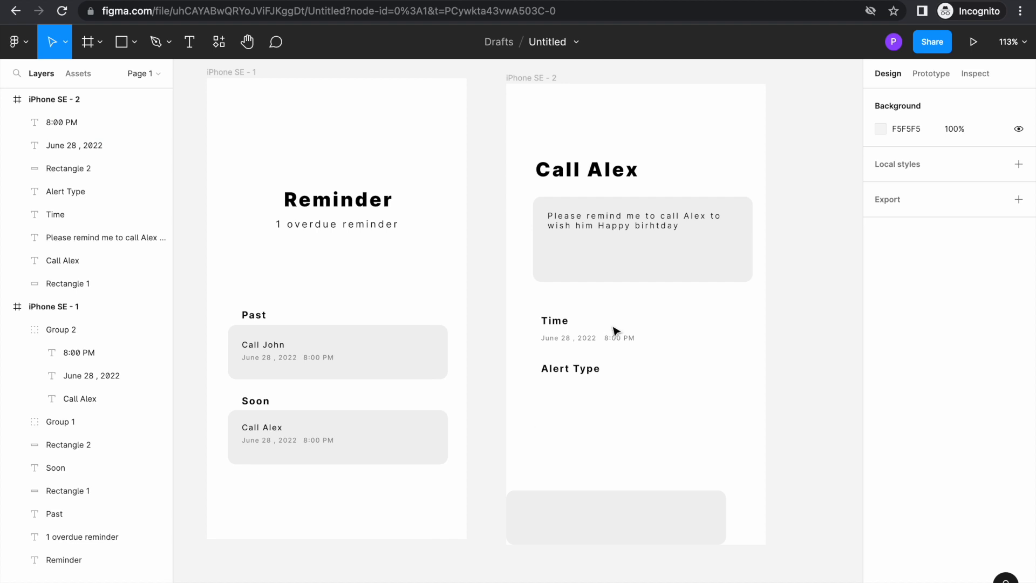
Step: Duplicate the date text, place the copy beneath "Alert Type" at about X 44, Y 367, and change it to "Ring Once"
click(593, 340)
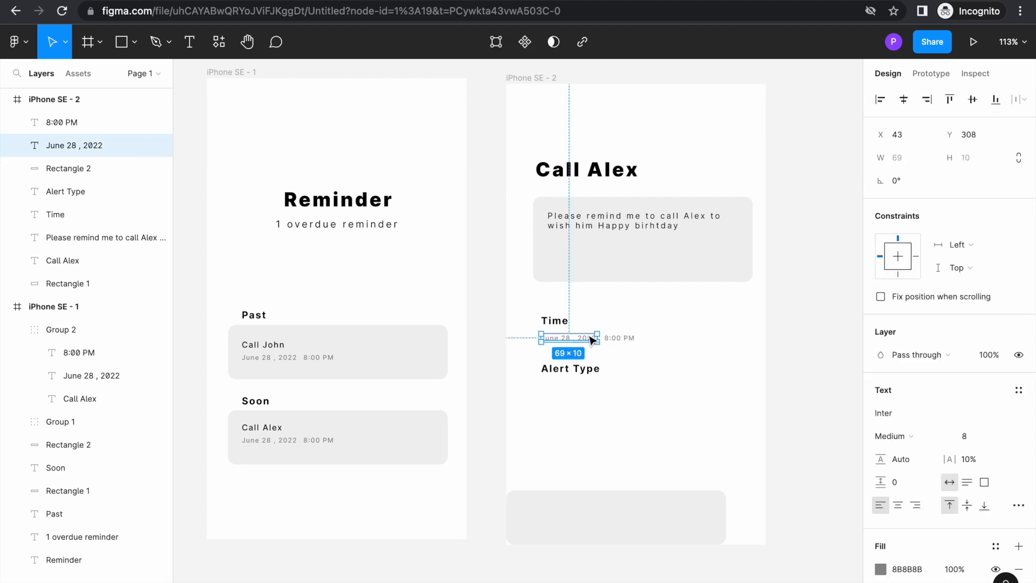
key(ctrl+d)
drag(593, 339, 589, 382)
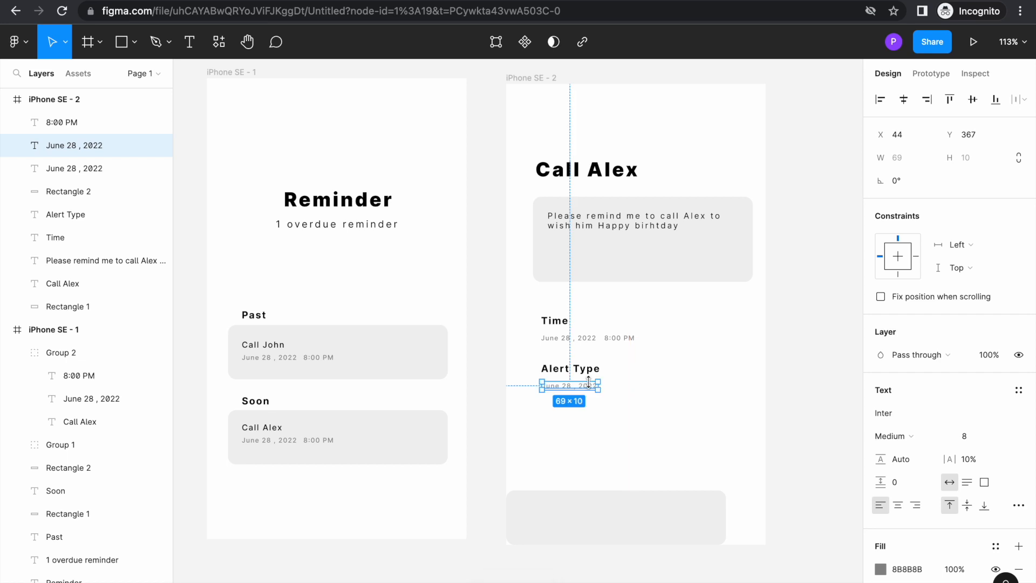
double_click(589, 384)
text(Ri)
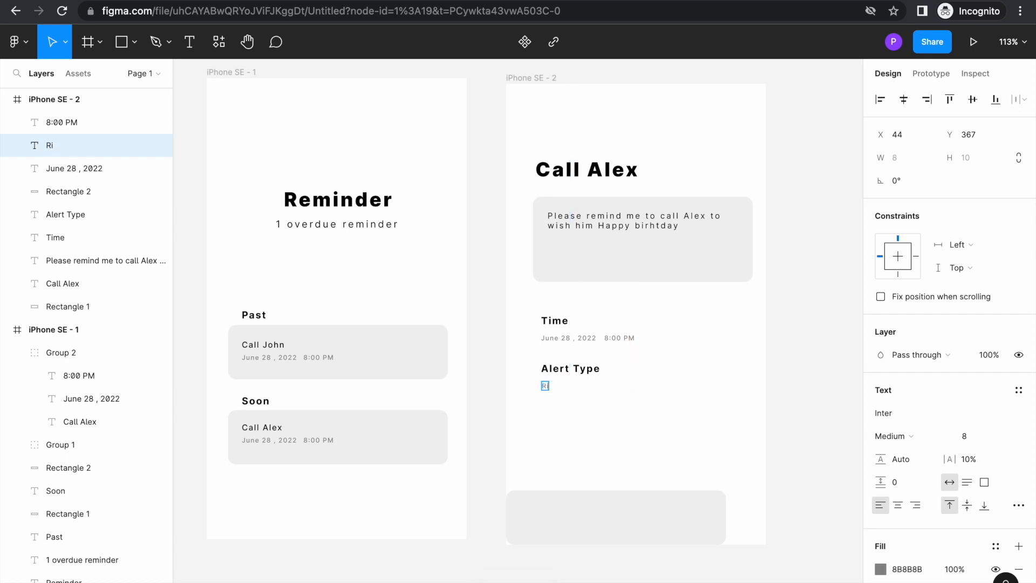
text(ng Once)
key(Escape)
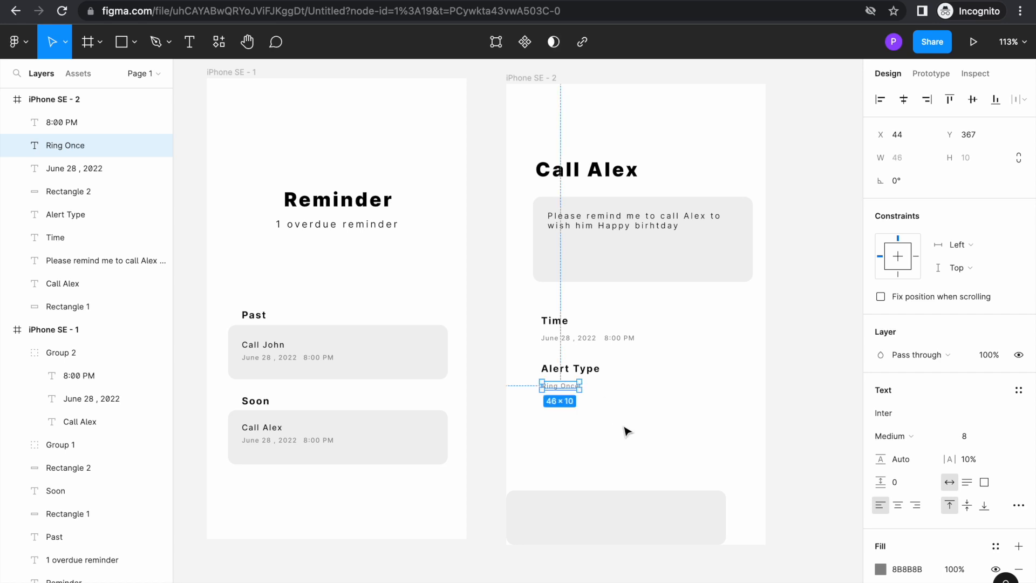
click(628, 432)
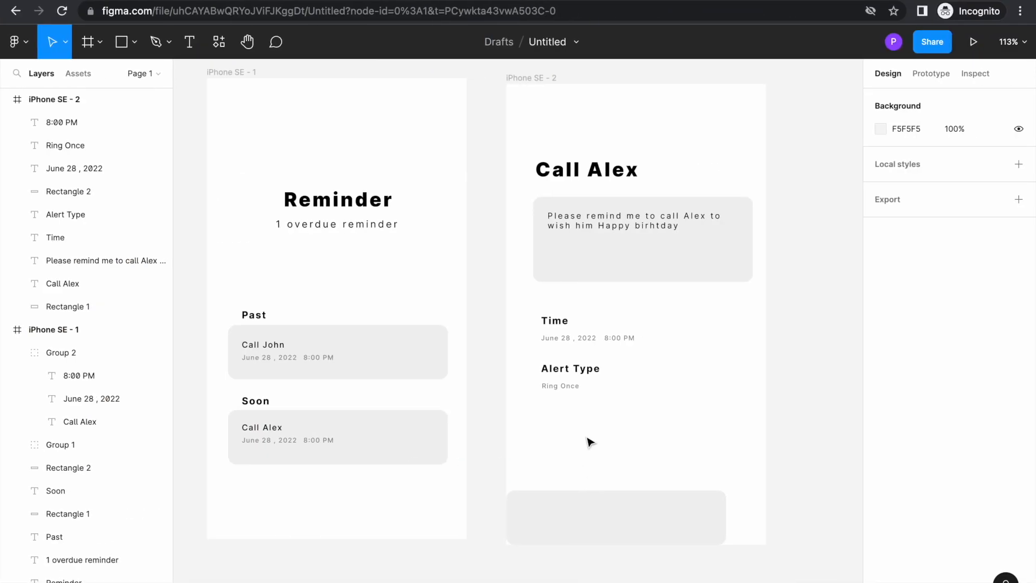
Step: Shift the second frame's message card slightly left, and move the reminder message left to match it
drag(555, 275, 549, 264)
drag(580, 229, 582, 233)
click(583, 233)
key(Return)
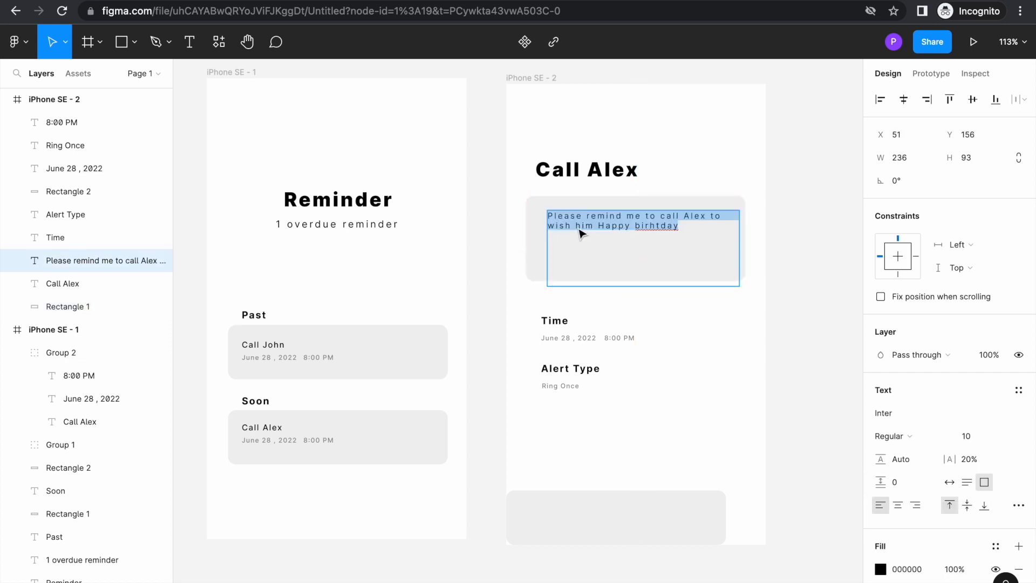
click(564, 283)
key(Escape)
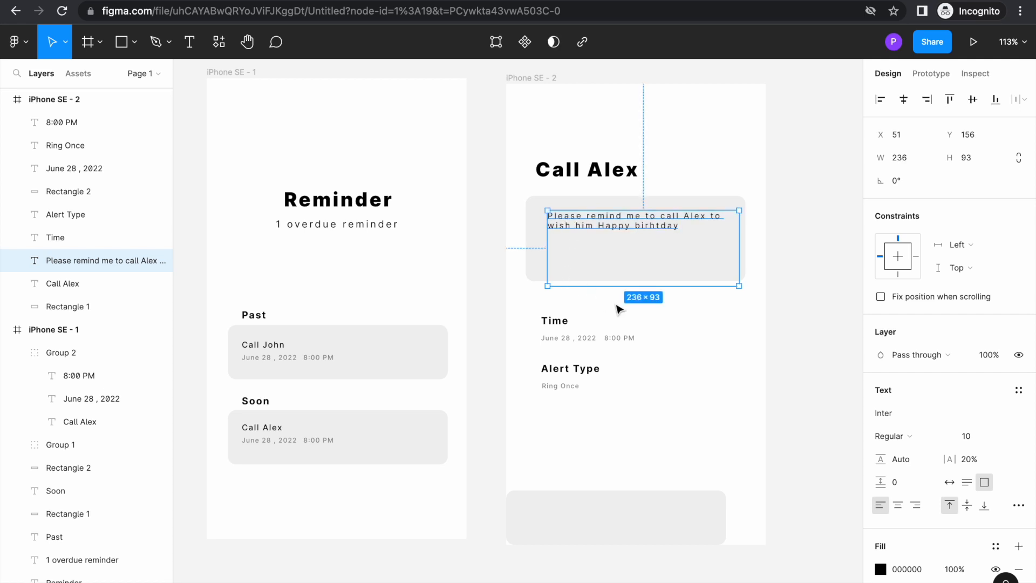
drag(593, 254, 588, 253)
click(691, 359)
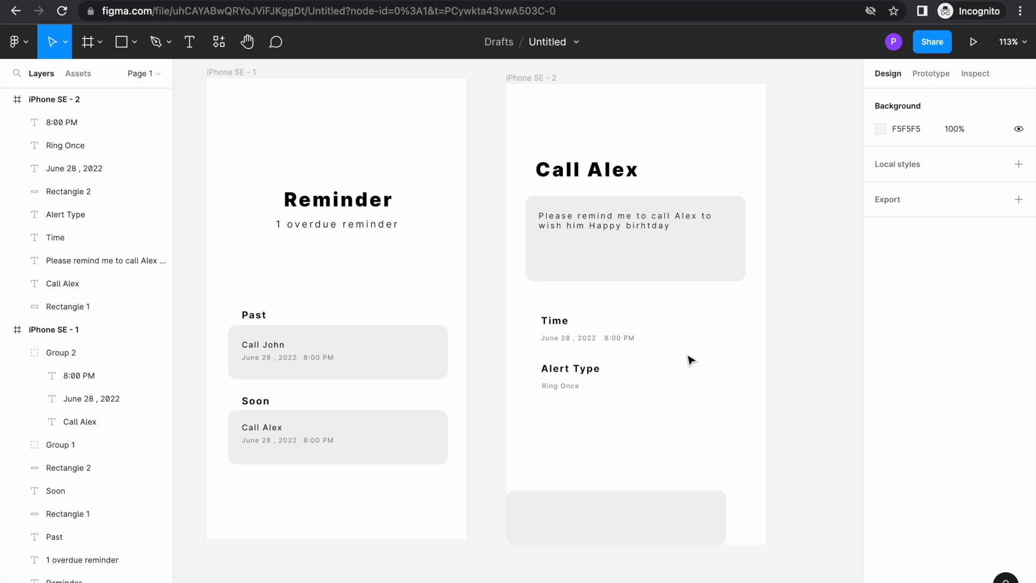
Step: Stretch the second frame's bottom rectangle to the full 320 width at Y 510, and extend its lower edge past the frame
click(676, 516)
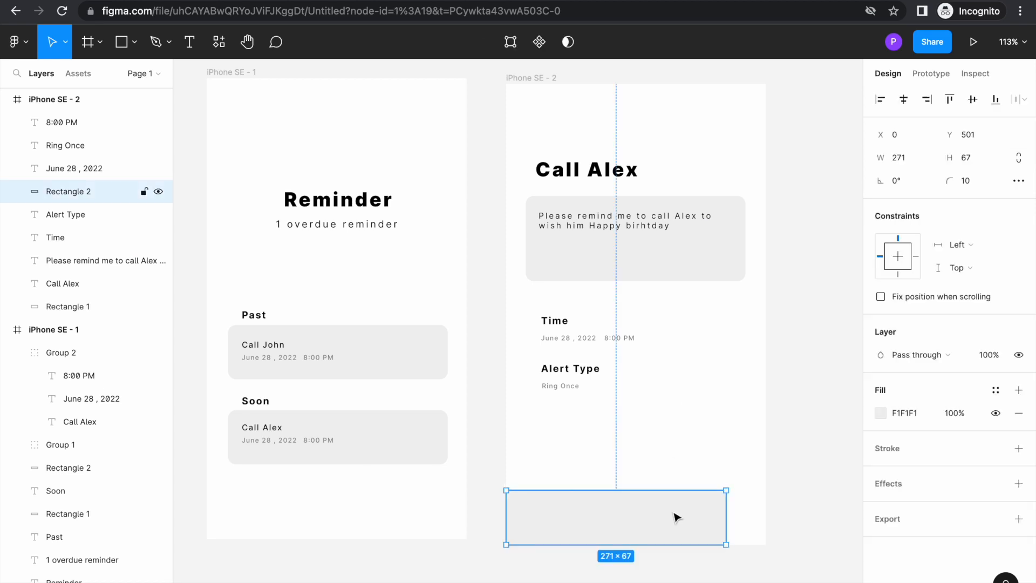
drag(726, 490, 765, 498)
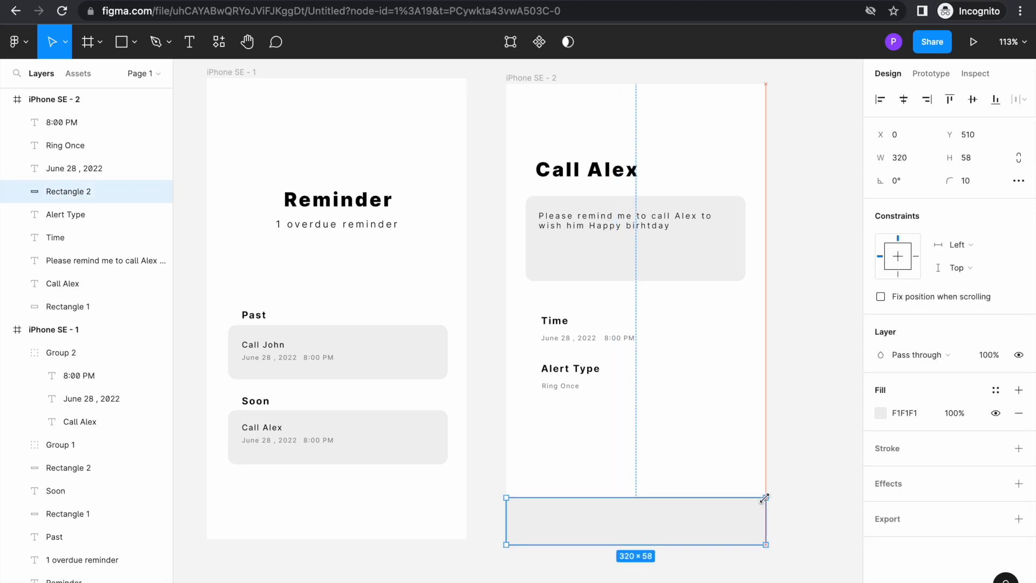
click(493, 429)
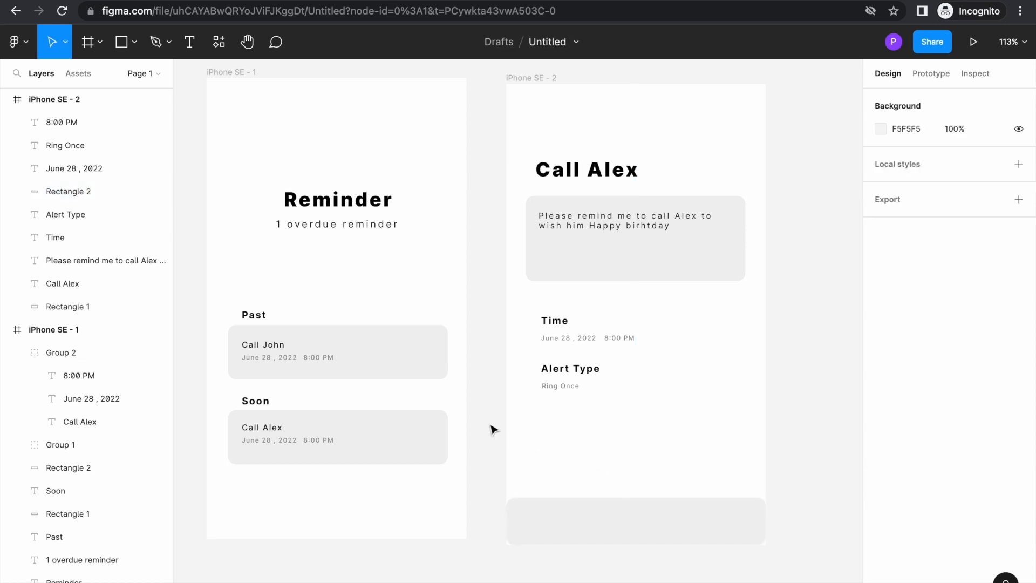
click(564, 507)
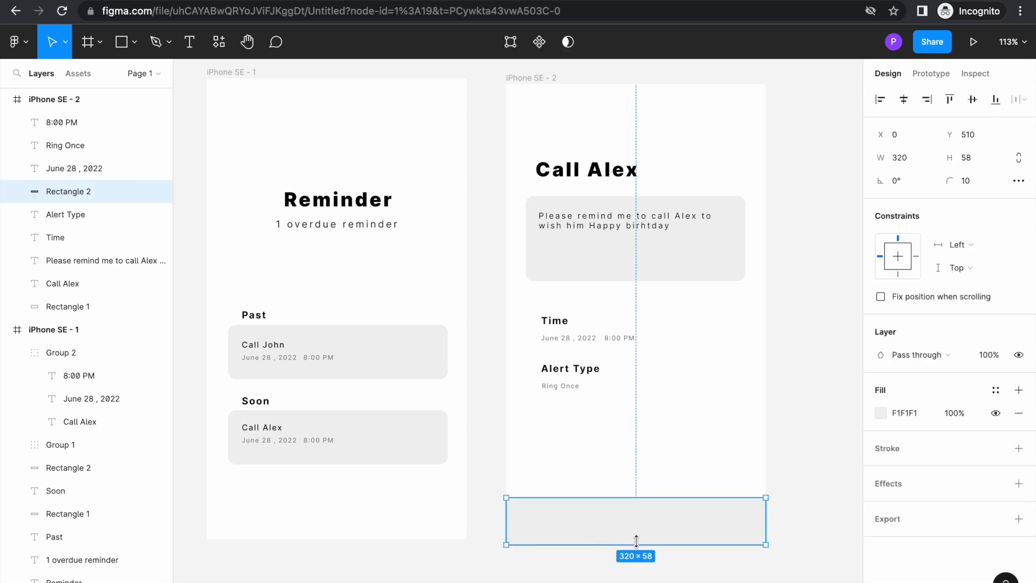
click(788, 525)
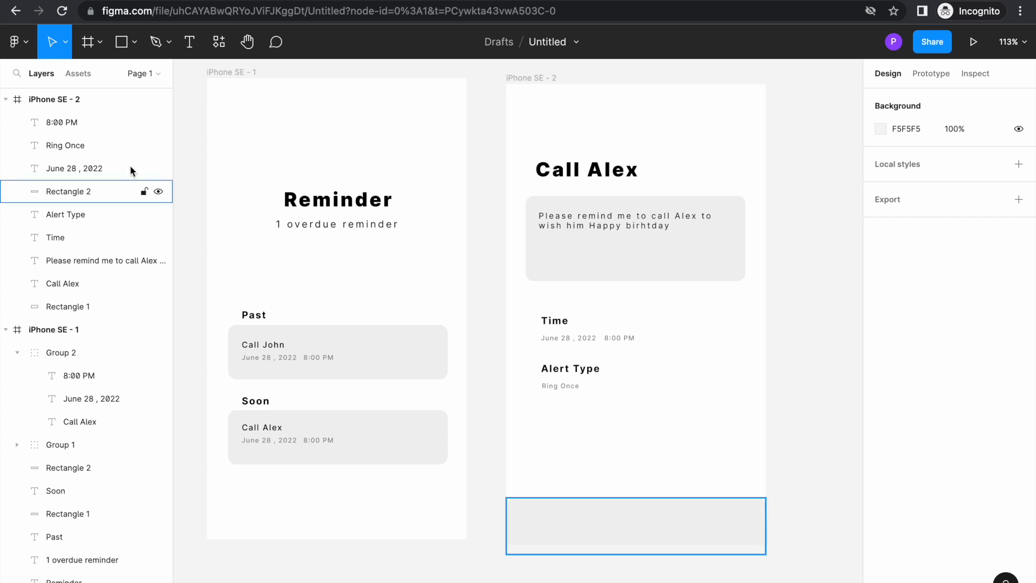
Step: Add the text "complete" at the start of the second frame's bottom bar and make it bold
click(193, 43)
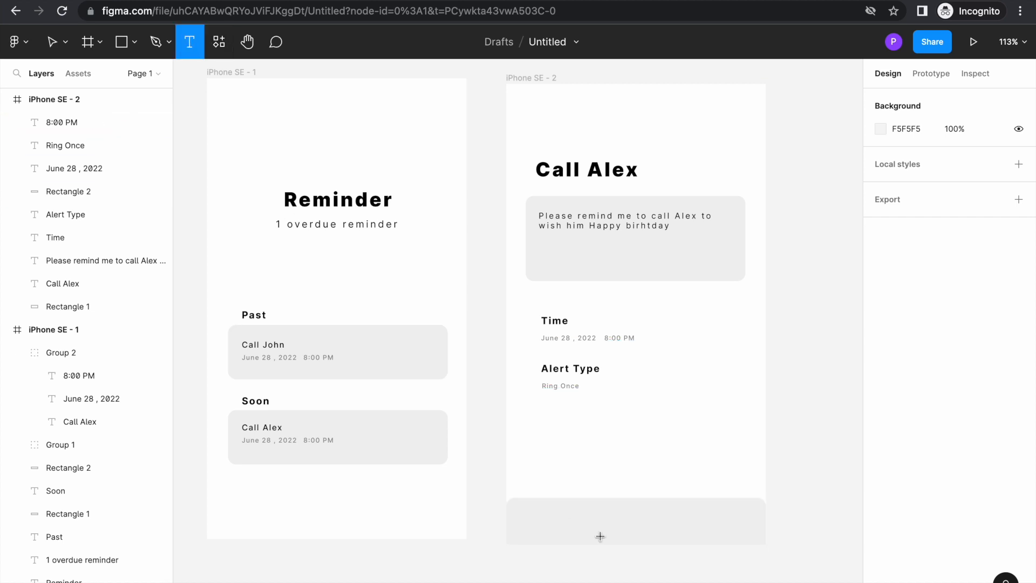
click(531, 506)
text(complete)
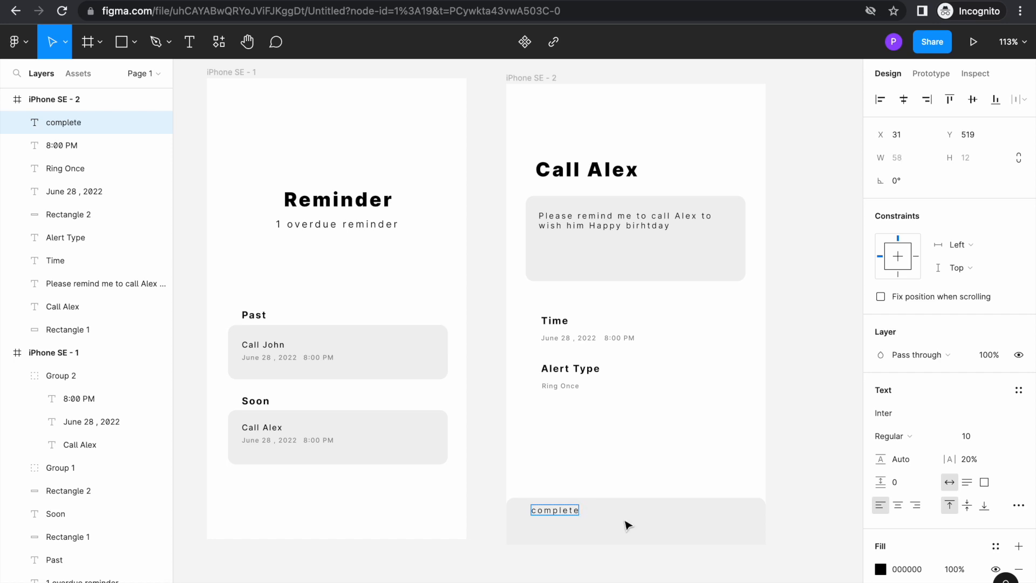
key(ctrl+a)
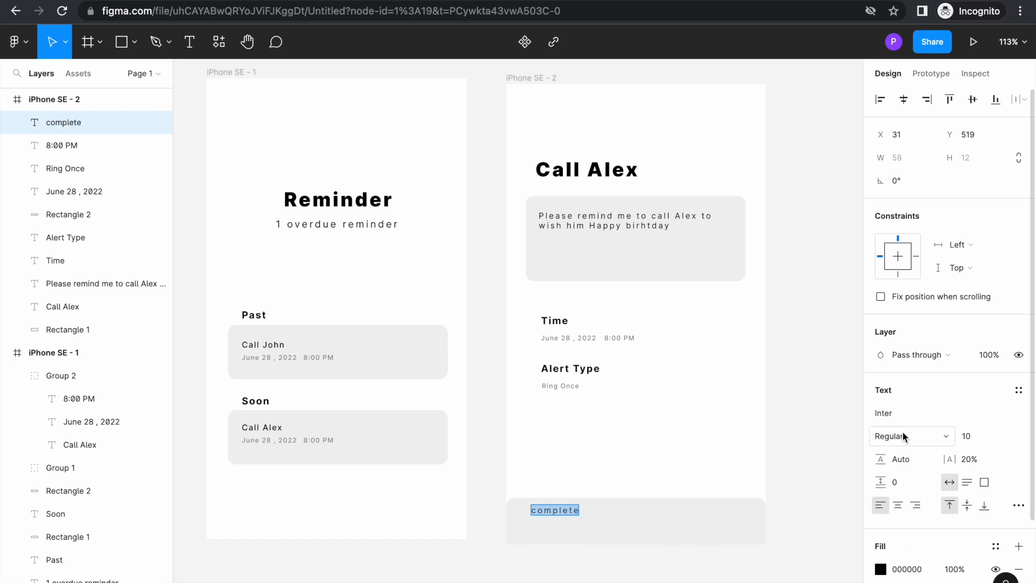
click(943, 442)
click(926, 487)
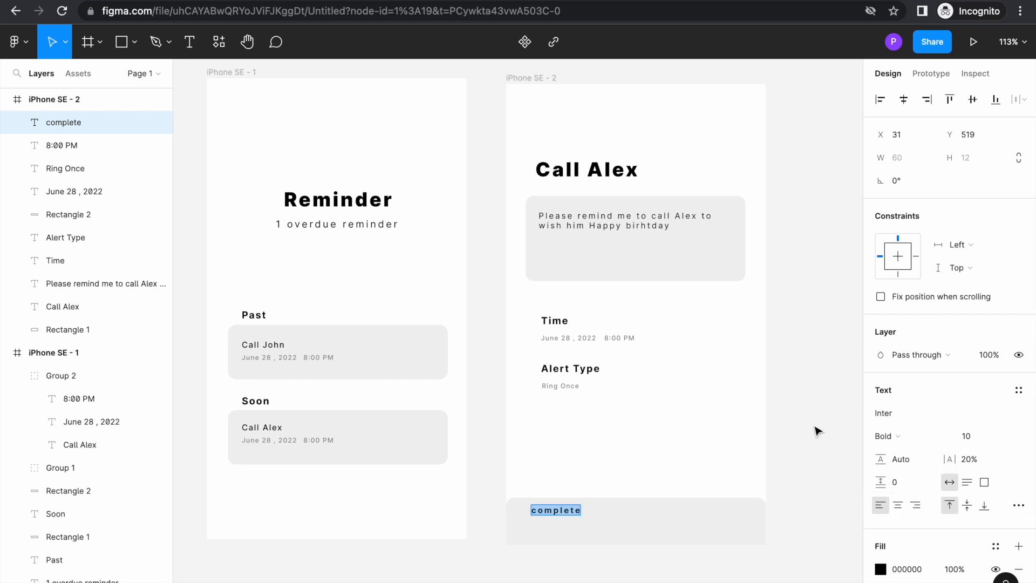
key(Escape)
click(561, 568)
Step: Lower the "complete" text to Y 533 in the bottom bar, and place a duplicate beside it at X 131
click(559, 512)
mouse_move(558, 514)
mouse_down()
mouse_move(560, 523)
mouse_move(614, 522)
mouse_move(562, 522)
mouse_move(561, 513)
mouse_up()
key(super+v)
key(Right)
key(Right)
key(Right)
key(Right)
key(Right)
key(Right)
key(Right)
key(Right)
key(Right)
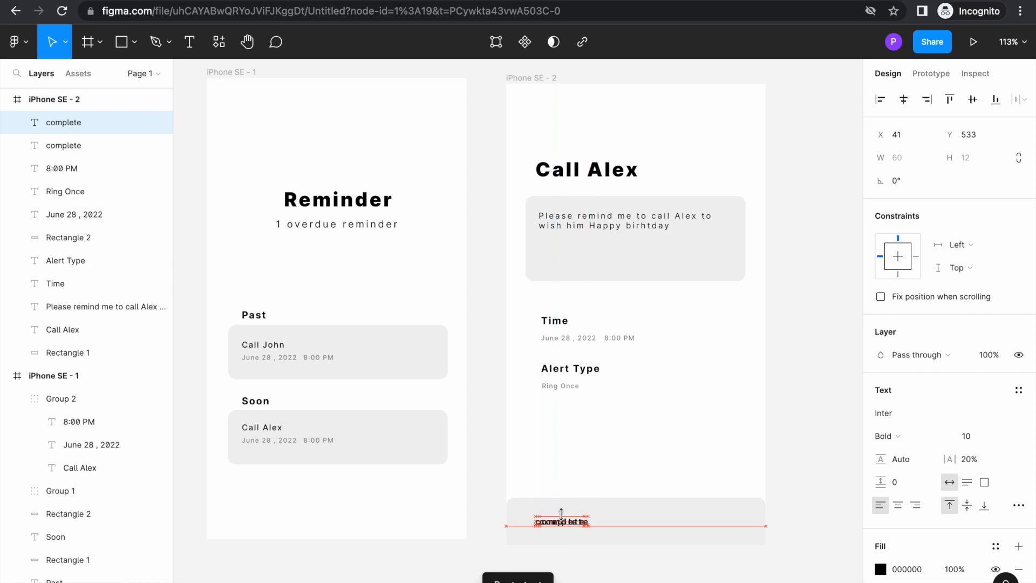
key(shift+Right)
key(shift+Right)
key(shift+Right)
key(shift+Right)
key(shift+Right)
key(shift+Right)
key(shift+Right)
key(shift+Right)
key(shift+Right)
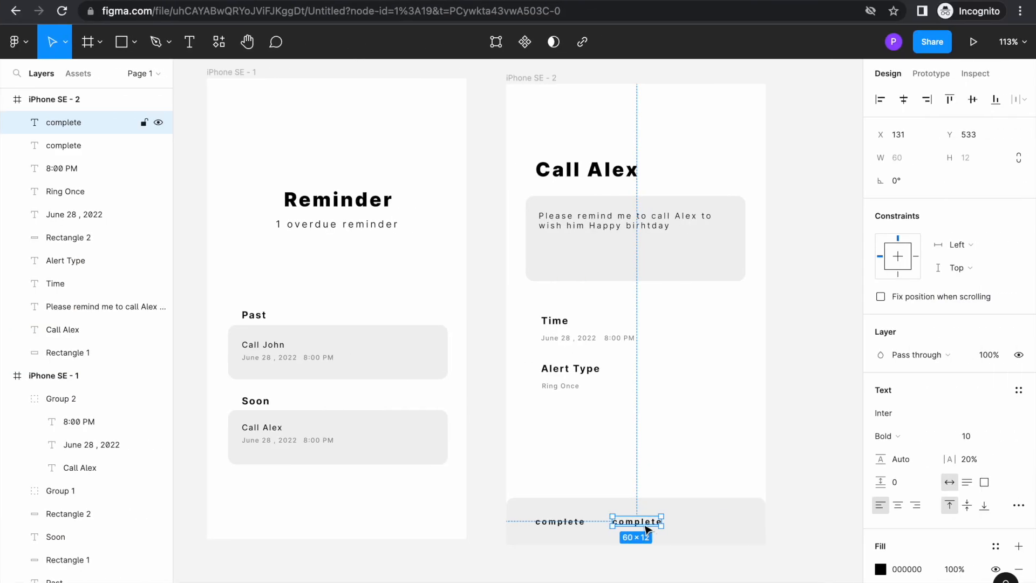
Step: Change the text of the duplicated "complete" label to "edit"
double_click(645, 524)
text(edit)
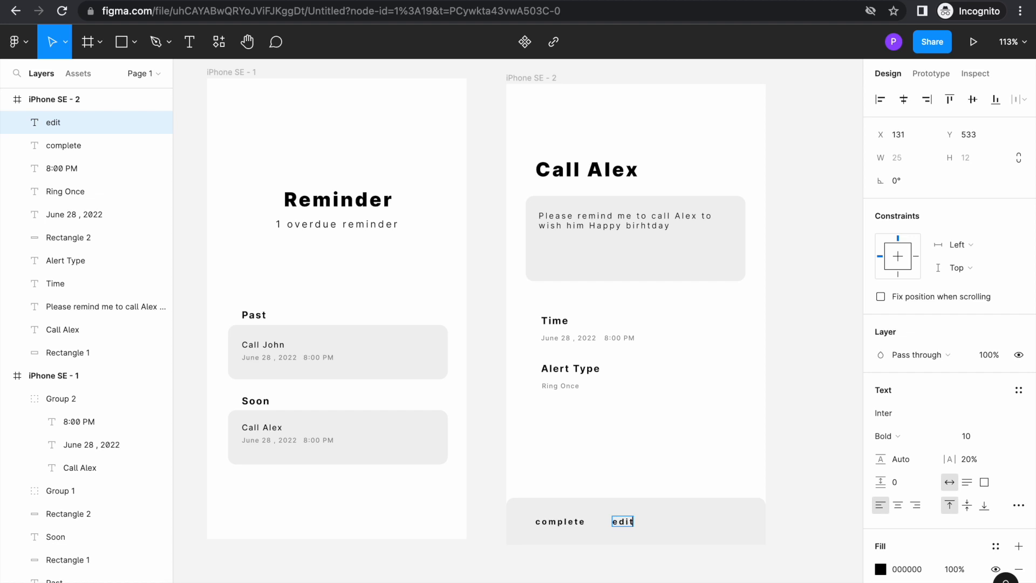
key(Escape)
Step: Center "edit" in the bottom bar, duplicate it to X 232, Y 533, and change the copy's text to "delete"
drag(634, 525, 706, 526)
key(ctrl+d)
double_click(705, 525)
text(delte)
key(BackSpace)
key(BackSpace)
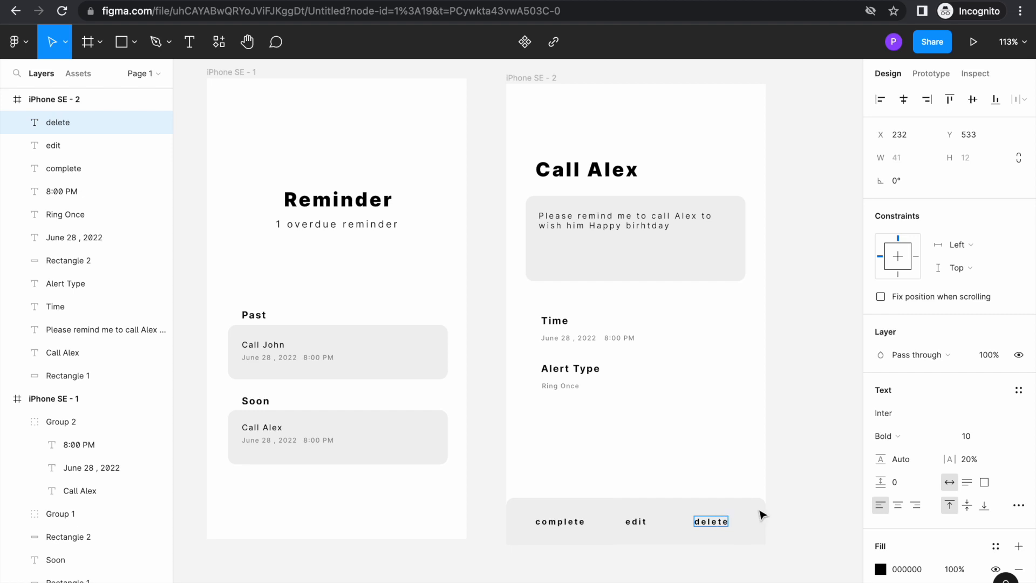
scroll(915, 496, down, 3)
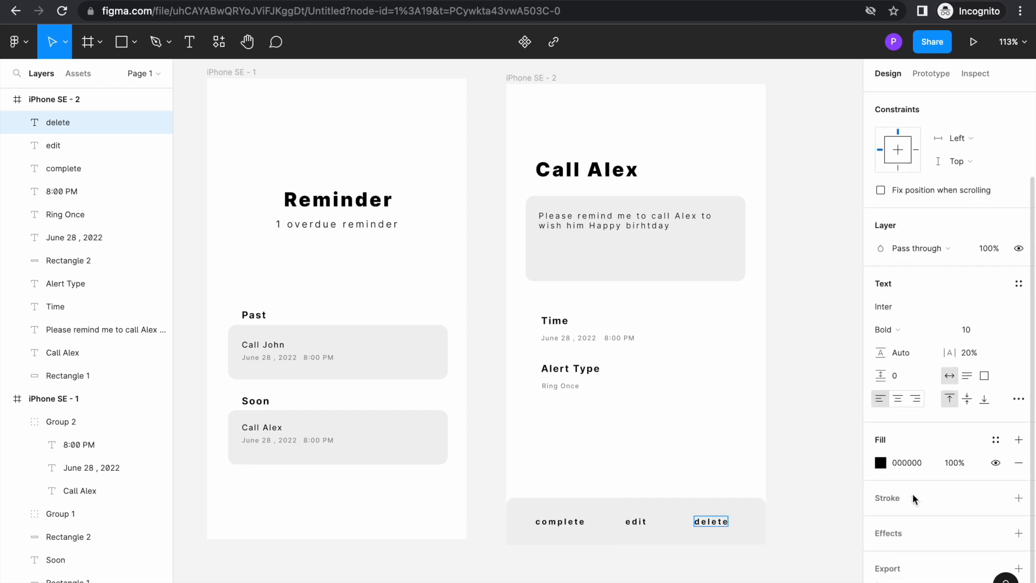
click(668, 573)
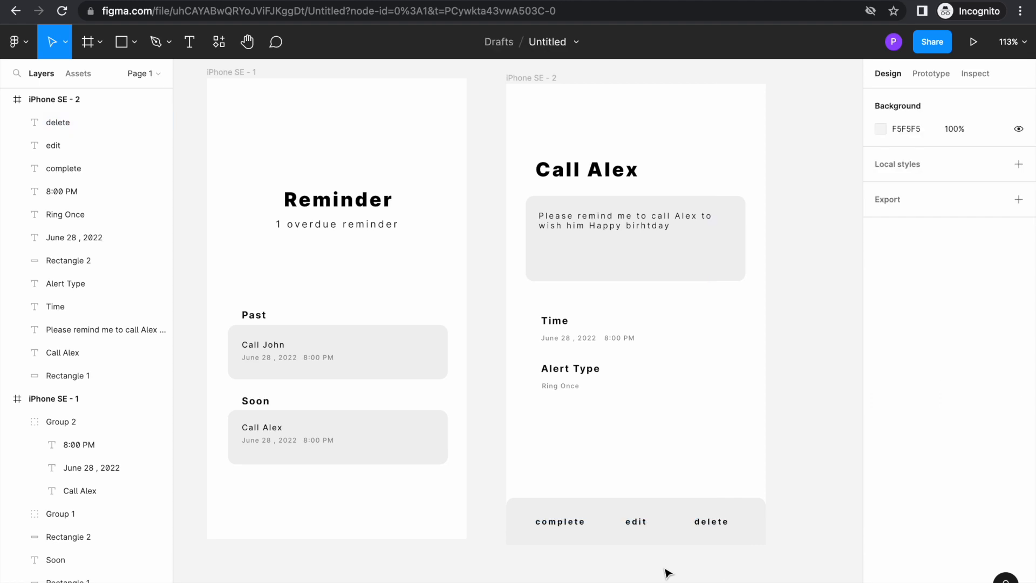
Step: Add a 1x PNG export setting to the iPhone SE - 1 frame
scroll(668, 573, up, 1)
scroll(668, 573, left, 1)
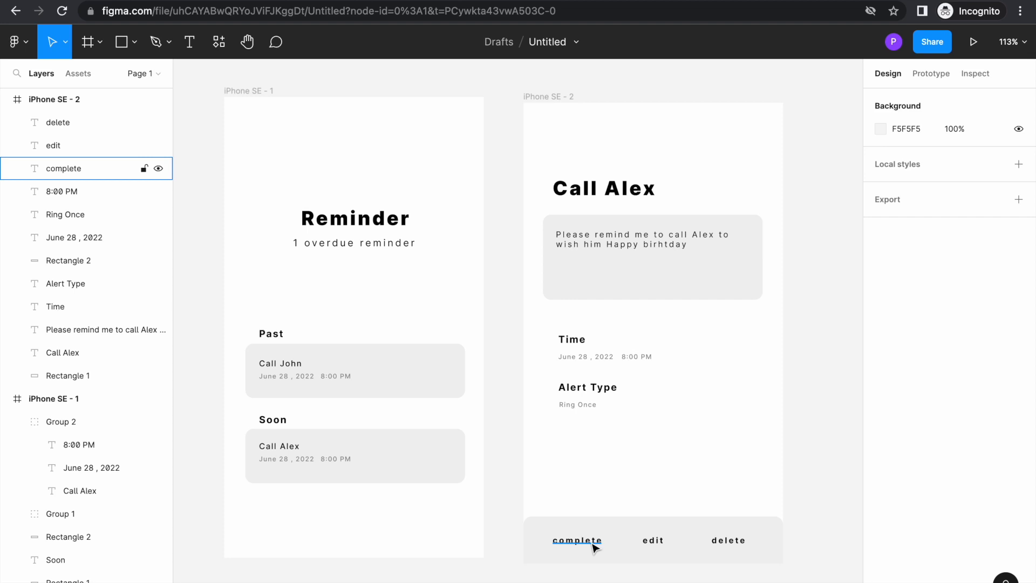
click(539, 488)
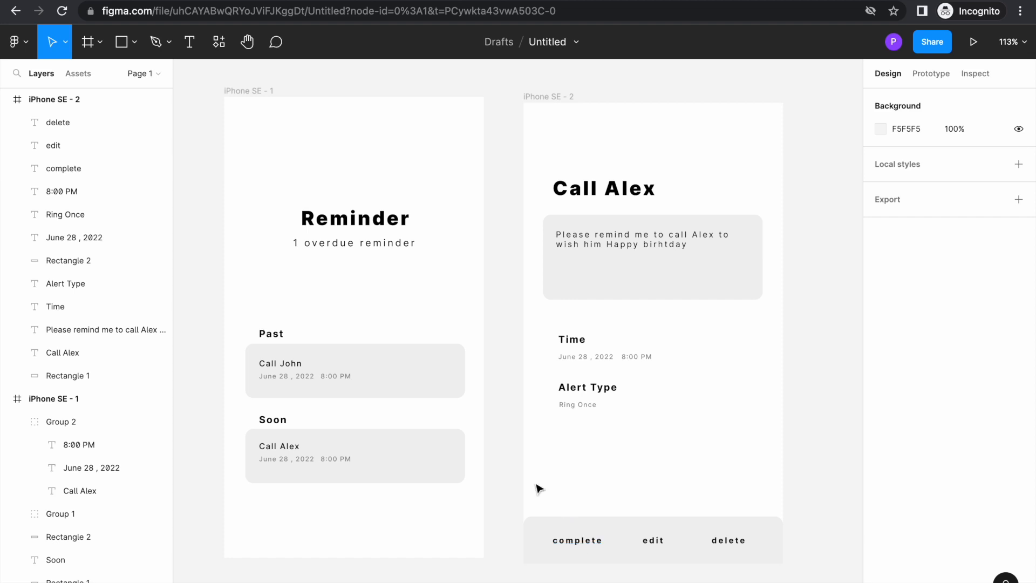
click(233, 91)
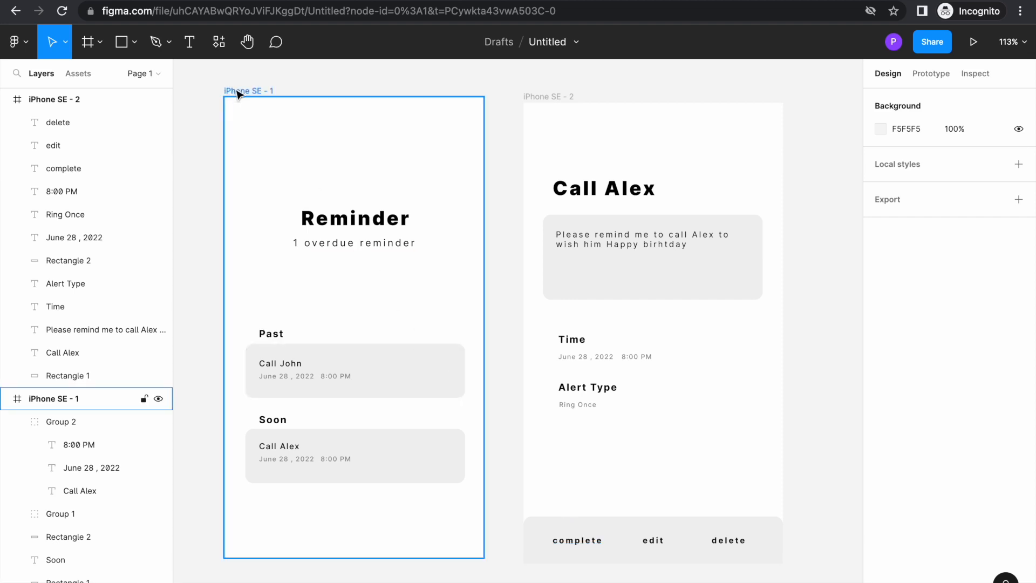
click(236, 91)
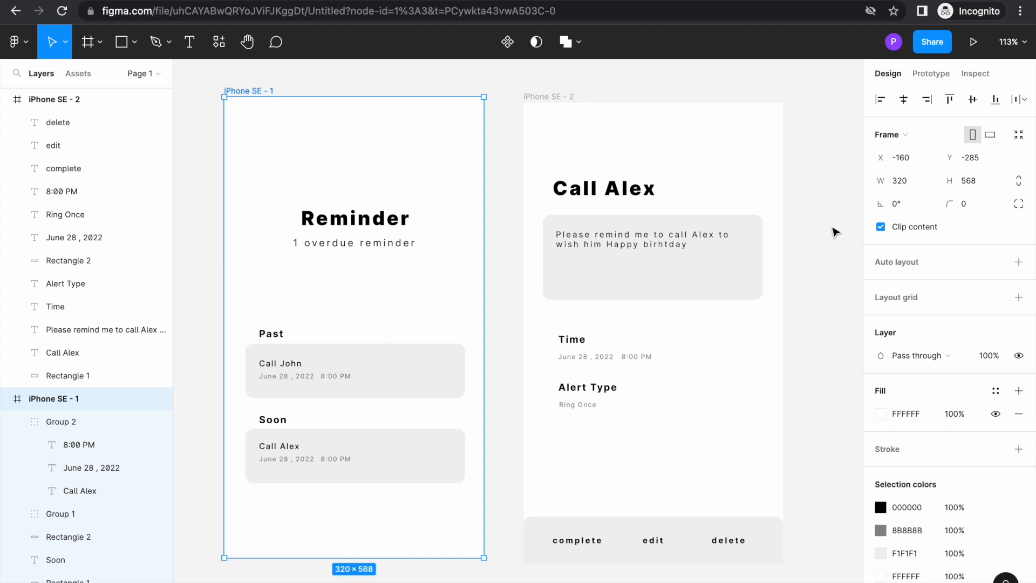
scroll(901, 282, down, 2)
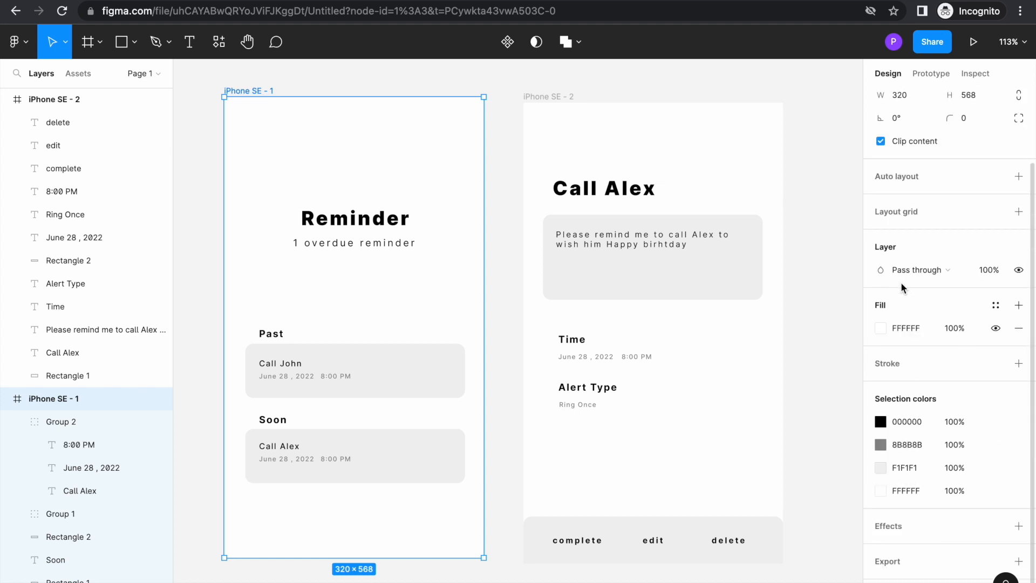
click(923, 556)
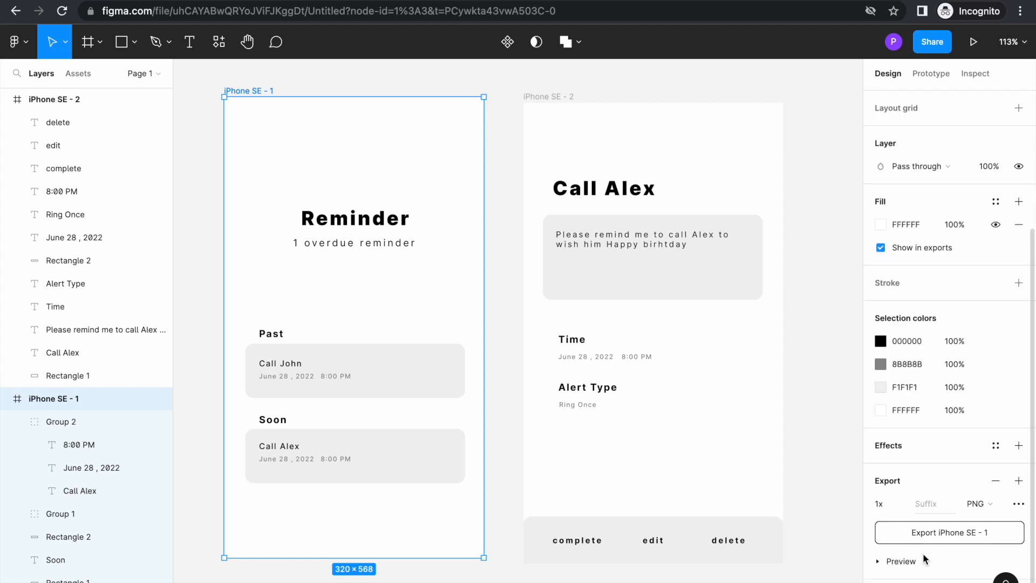
Step: Examine the export scale and file format options for the iPhone SE - 1 frame, and deselect the frame
click(899, 504)
click(842, 477)
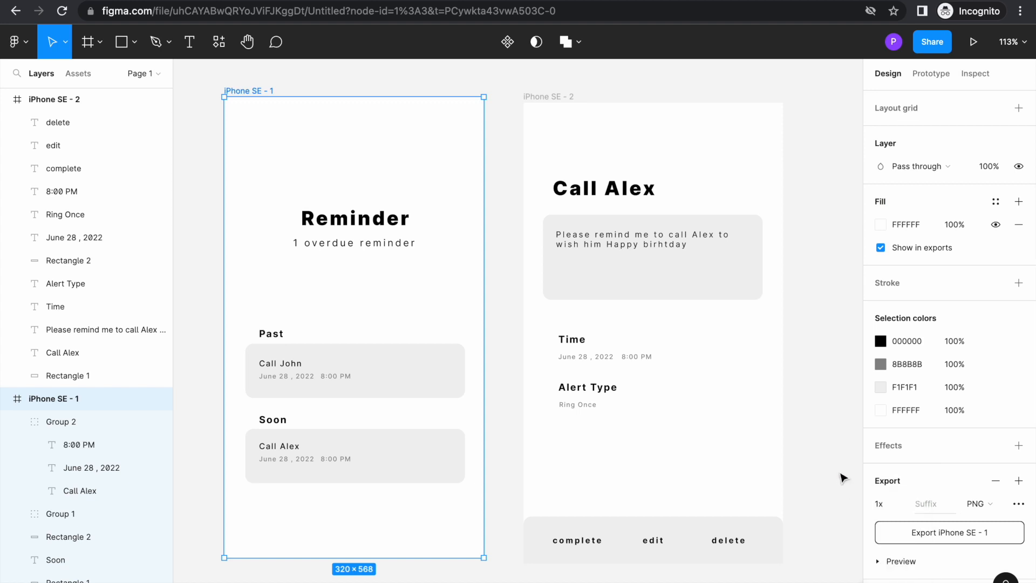
click(983, 513)
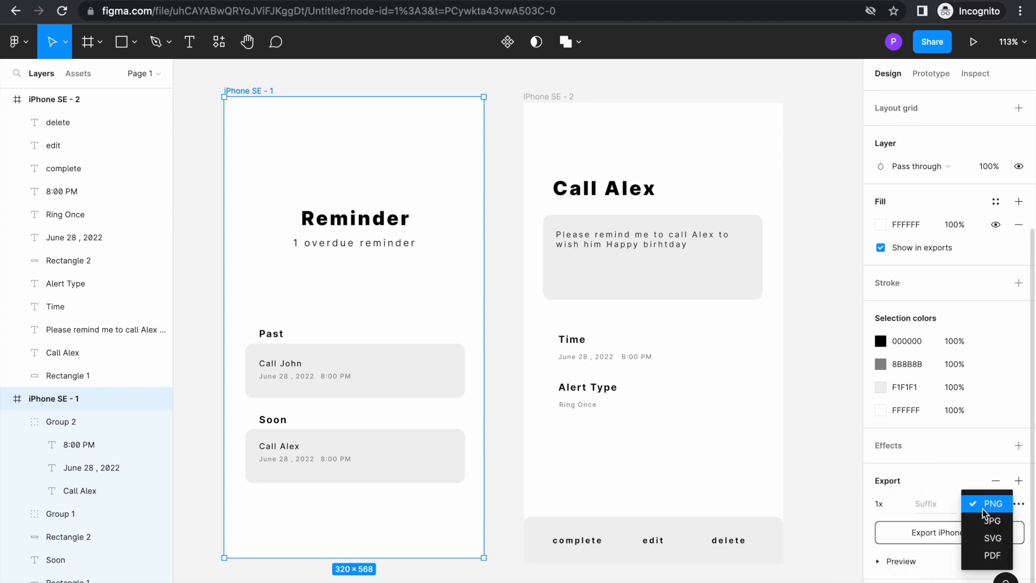
click(818, 527)
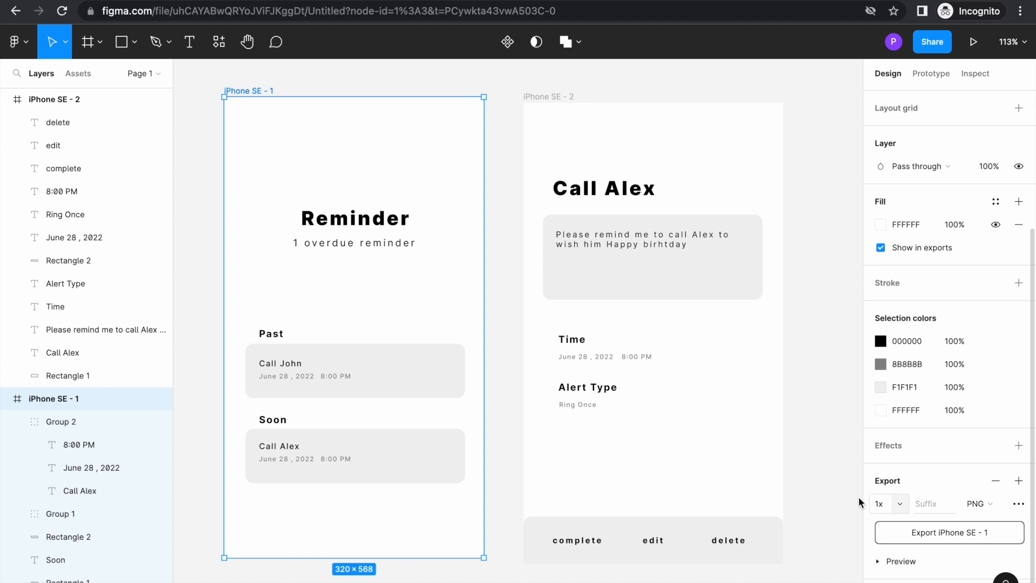
click(845, 482)
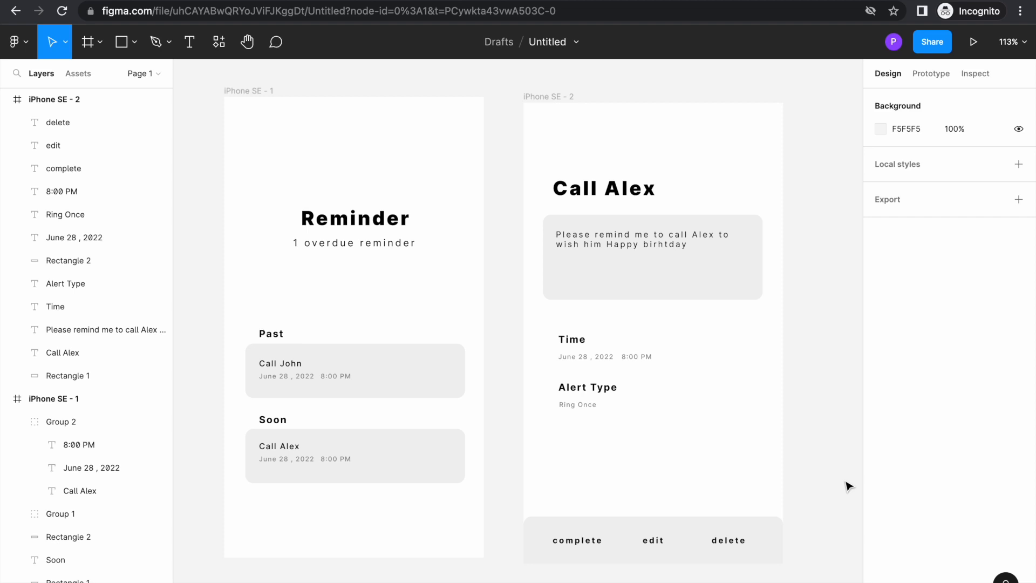
mouse_move(783, 1)
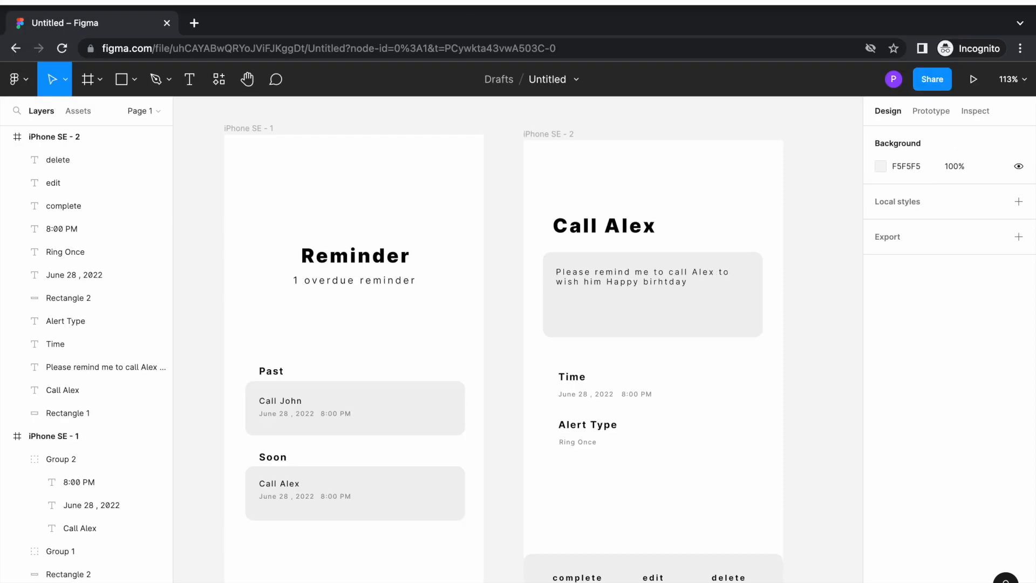